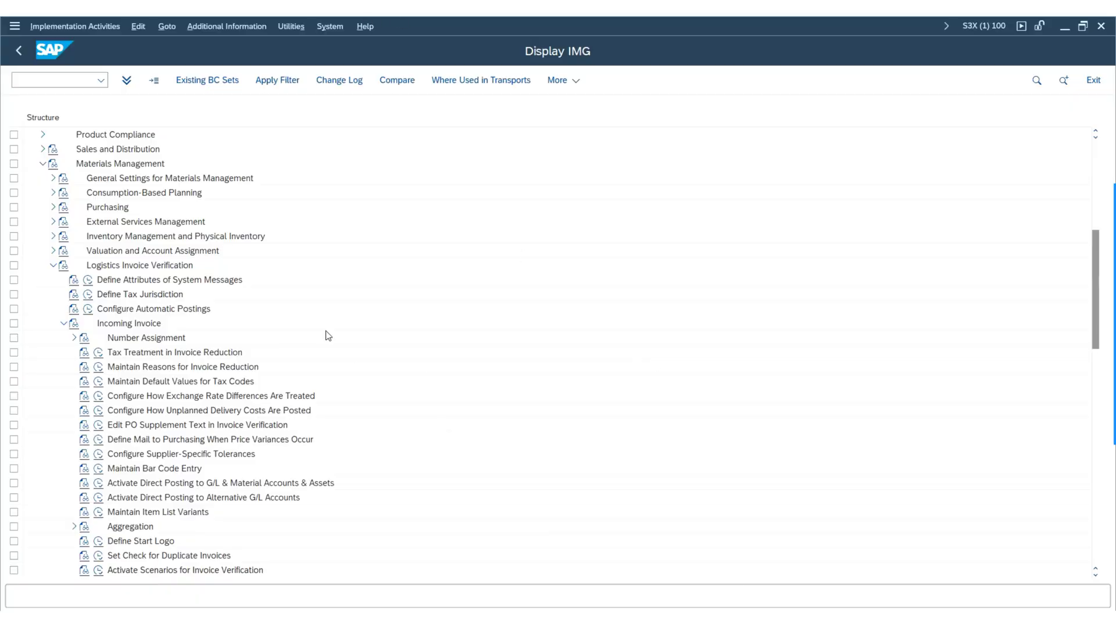
Open the Configure Supplier-Specific Tolerances activity under Logistics Invoice Verification, Incoming Invoice
{"action": "scroll", "coordinate": [351, 321], "scroll_direction": "down", "scroll_amount": 3}
{"action": "scroll", "coordinate": [353, 323], "scroll_direction": "up", "scroll_amount": 1}
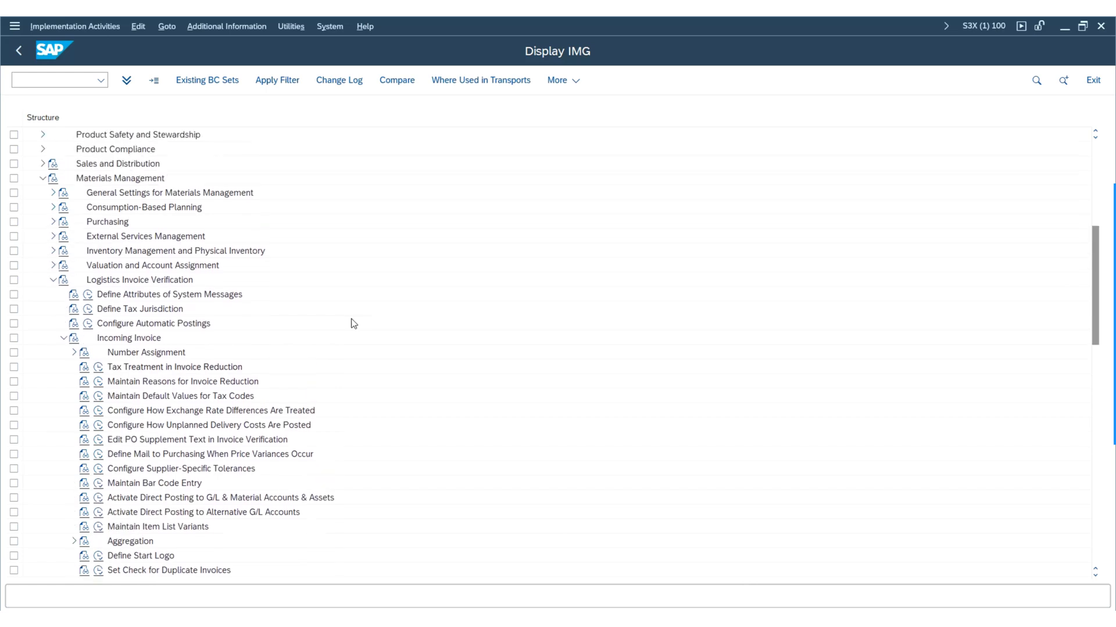
{"action": "scroll", "coordinate": [354, 323], "scroll_direction": "down", "scroll_amount": 2}
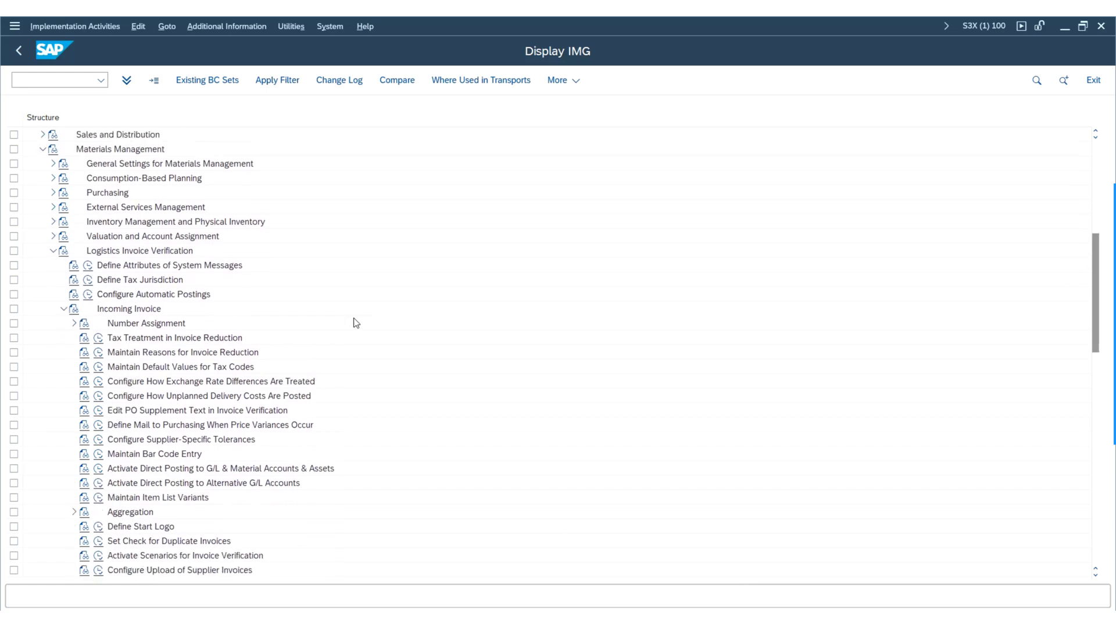
{"action": "scroll", "coordinate": [357, 322], "scroll_direction": "up", "scroll_amount": 2}
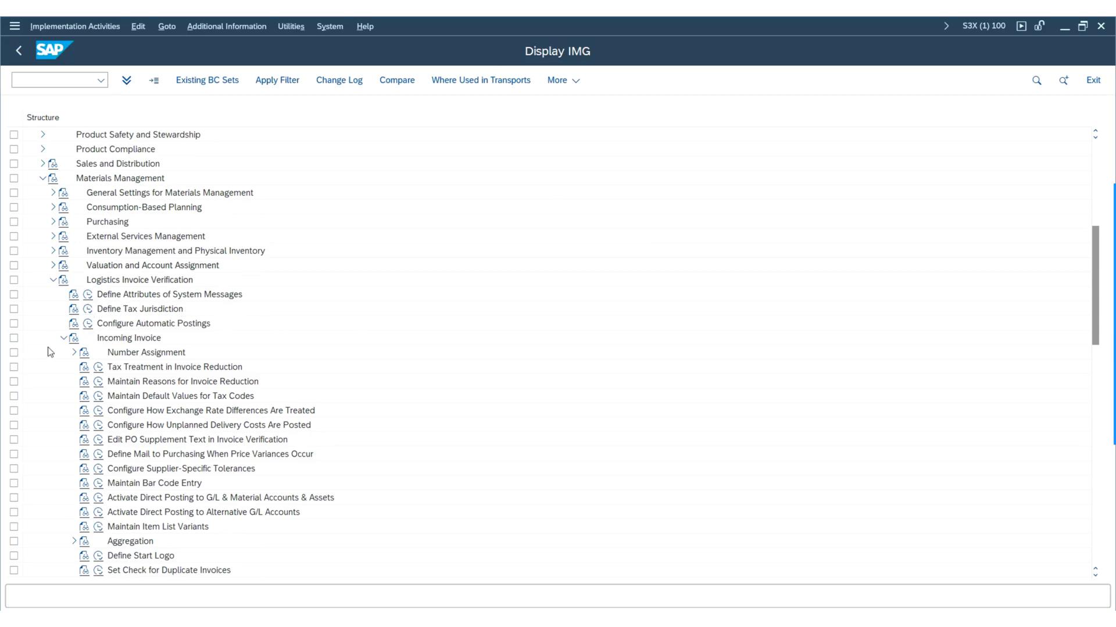
{"action": "scroll", "coordinate": [162, 354], "scroll_direction": "down", "scroll_amount": 2}
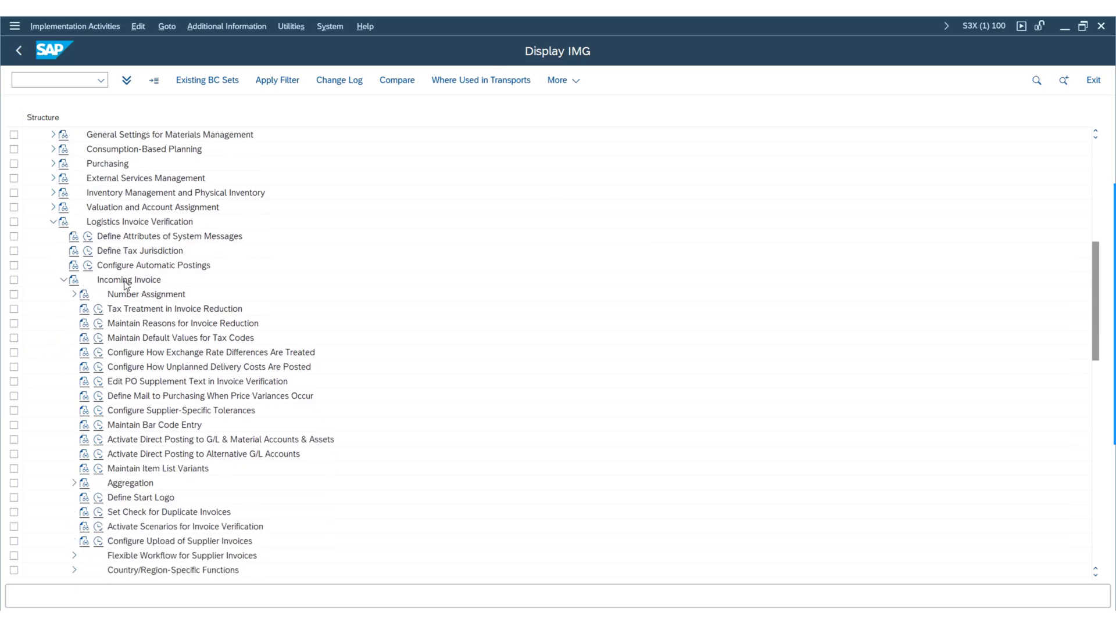
{"action": "scroll", "coordinate": [219, 378], "scroll_direction": "down", "scroll_amount": 4}
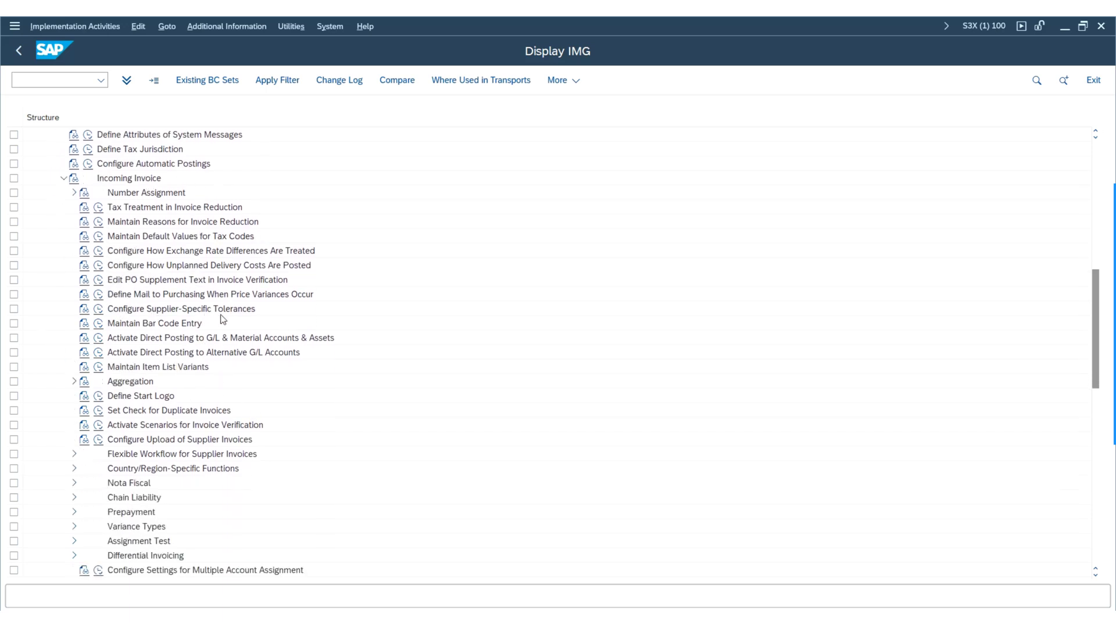
{"action": "left_click", "coordinate": [99, 313]}
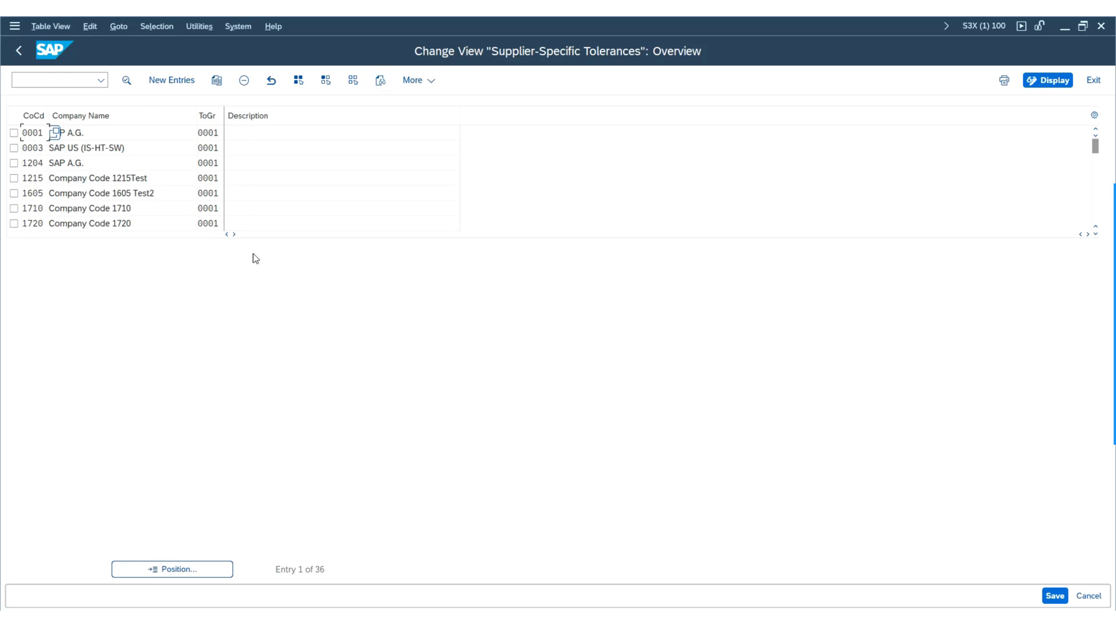
Look through the supplier-specific tolerances list and position it on company code SUK1
{"action": "left_click", "coordinate": [312, 173]}
{"action": "scroll", "coordinate": [170, 208], "scroll_direction": "down", "scroll_amount": 5}
{"action": "scroll", "coordinate": [170, 207], "scroll_direction": "down", "scroll_amount": 6}
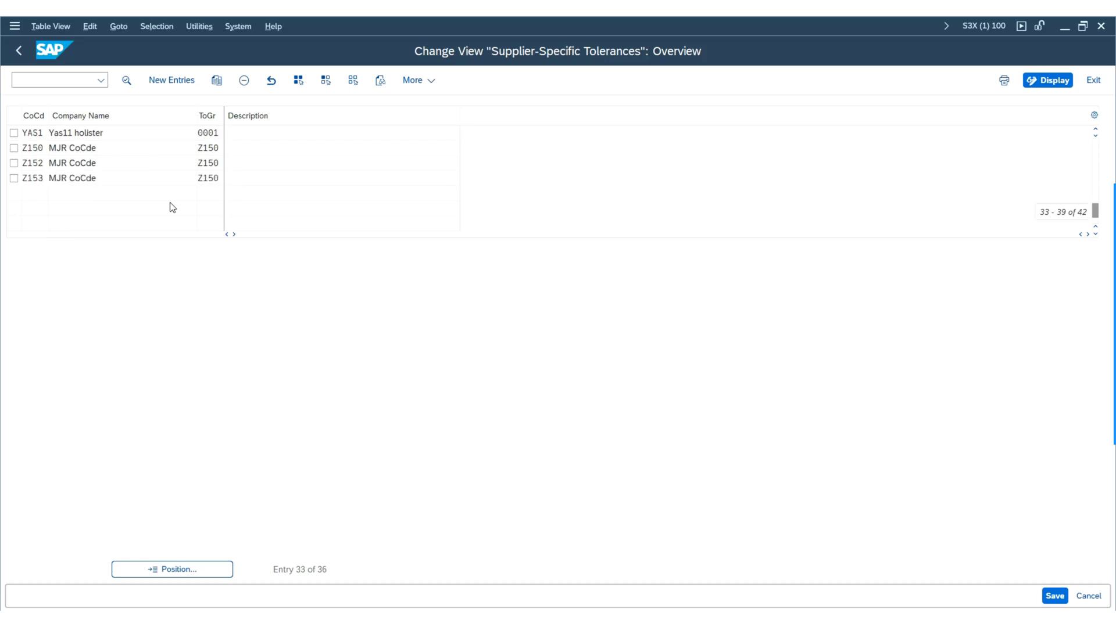
{"action": "scroll", "coordinate": [172, 208], "scroll_direction": "up", "scroll_amount": 2}
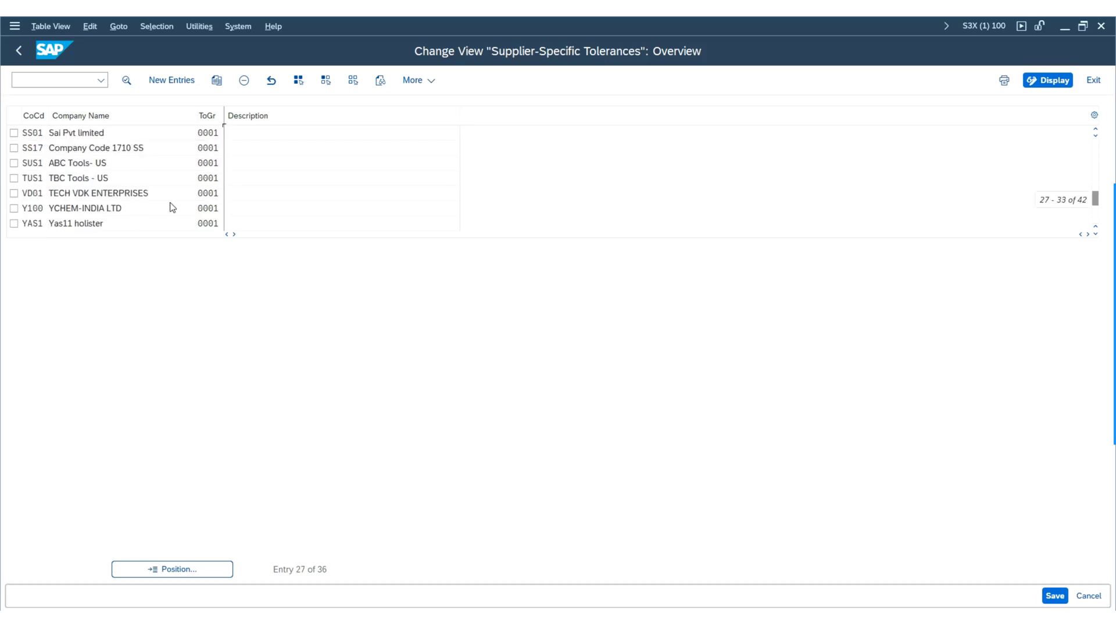
{"action": "scroll", "coordinate": [172, 207], "scroll_direction": "up", "scroll_amount": 1}
{"action": "left_click", "coordinate": [200, 571]}
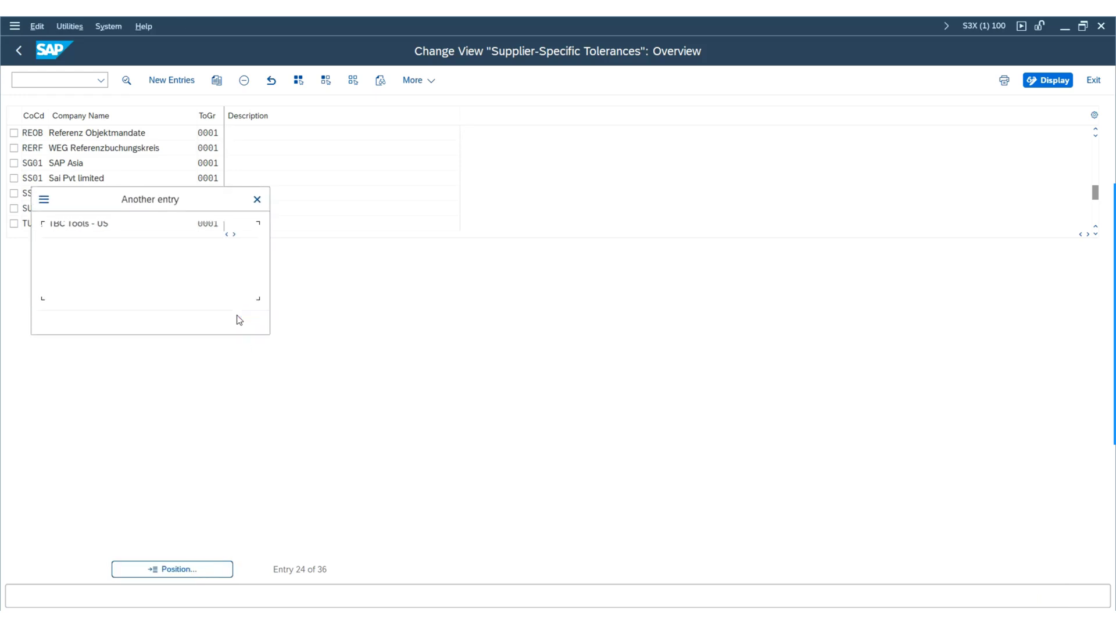
{"action": "type", "text": "suk1"}
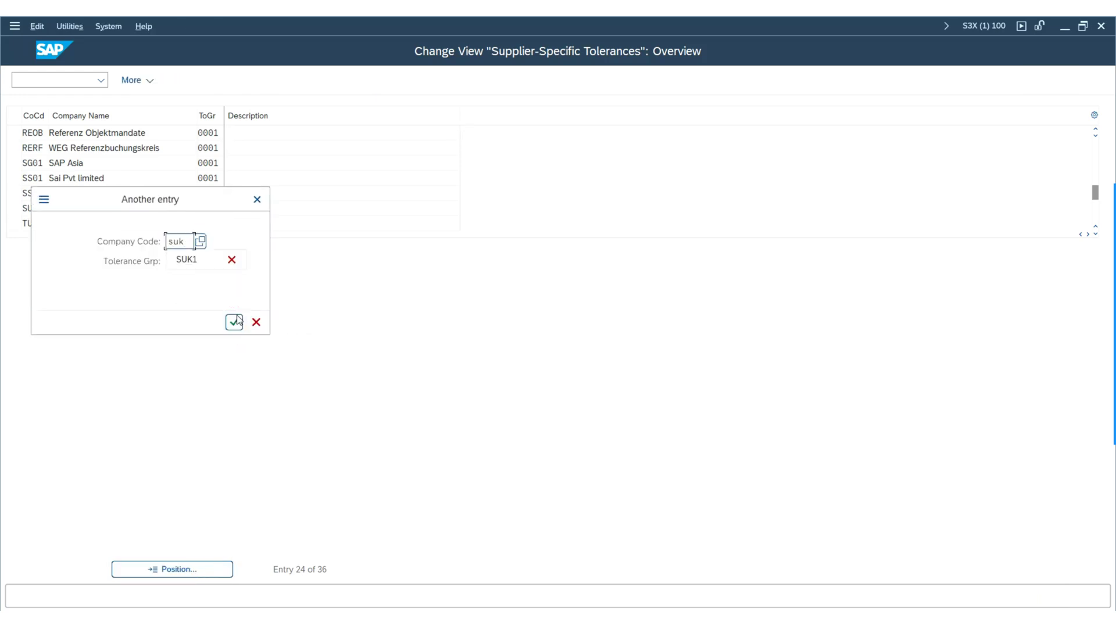
{"action": "left_click", "coordinate": [234, 321]}
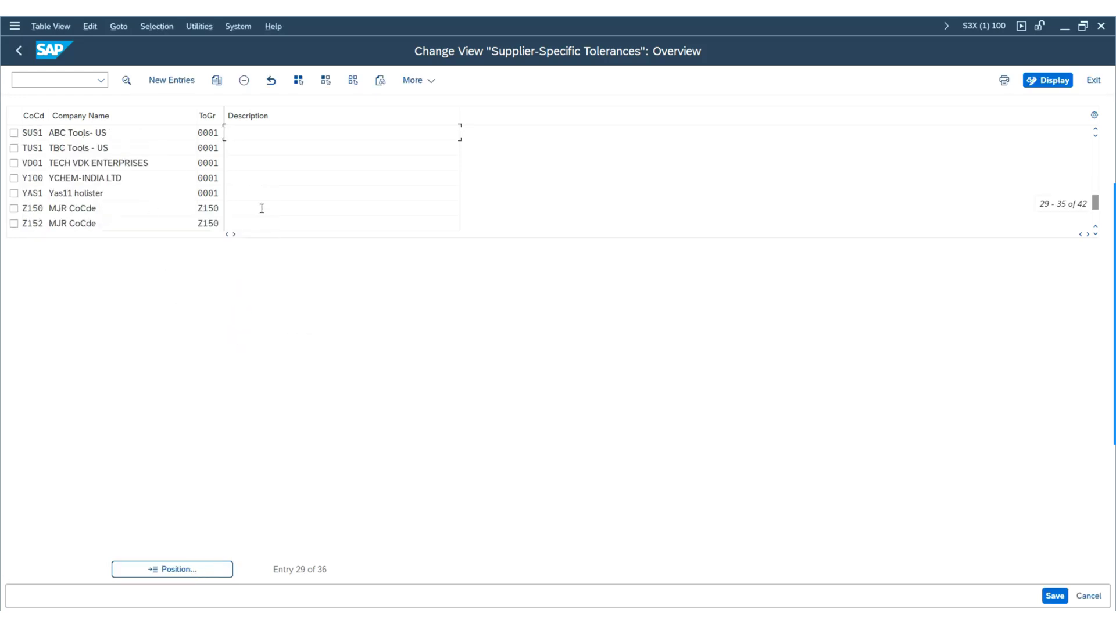
Open the details of tolerance group 0001 for company code 0001, SAP A.G
{"action": "scroll", "coordinate": [1092, 197], "scroll_direction": "up", "scroll_amount": 7}
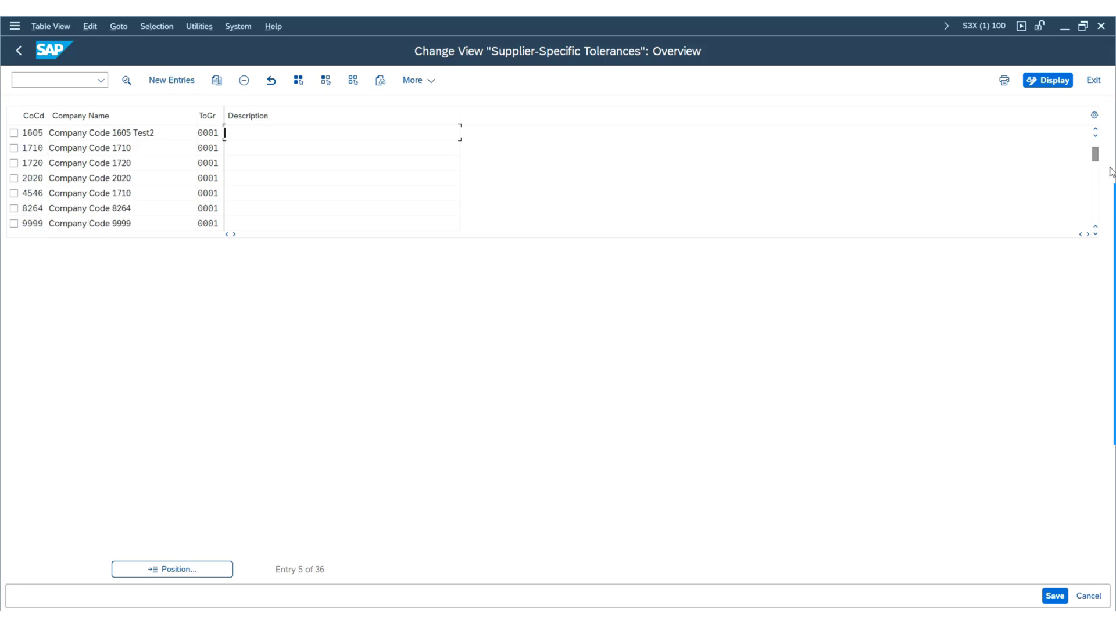
{"action": "left_click_drag", "start_coordinate": [1094, 154], "coordinate": [1093, 145]}
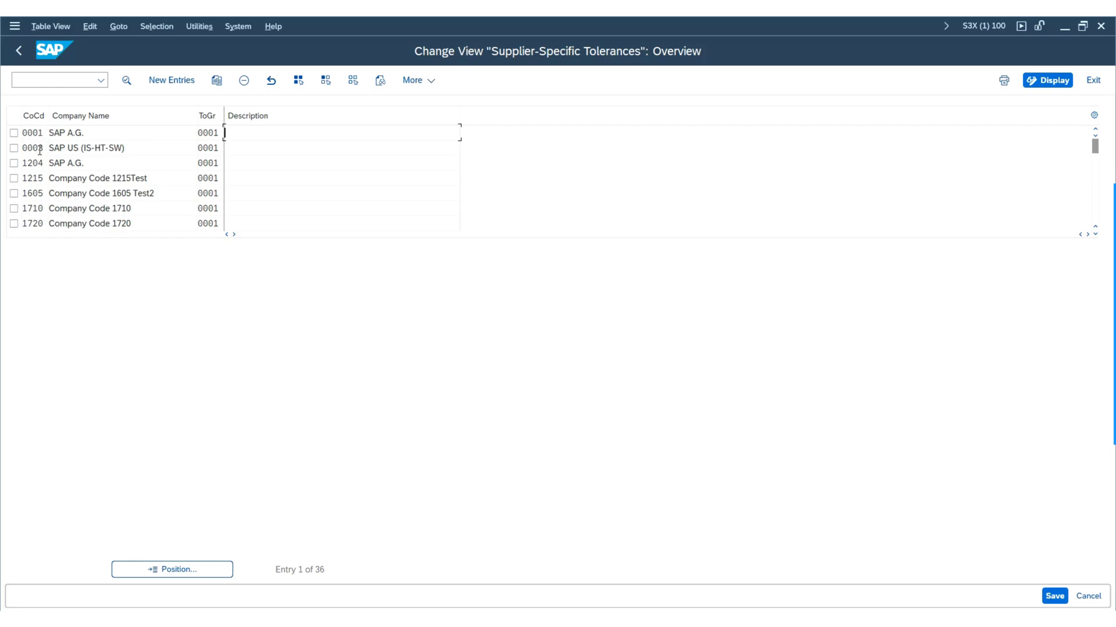
{"action": "left_click", "coordinate": [31, 131]}
{"action": "double_click", "coordinate": [30, 131]}
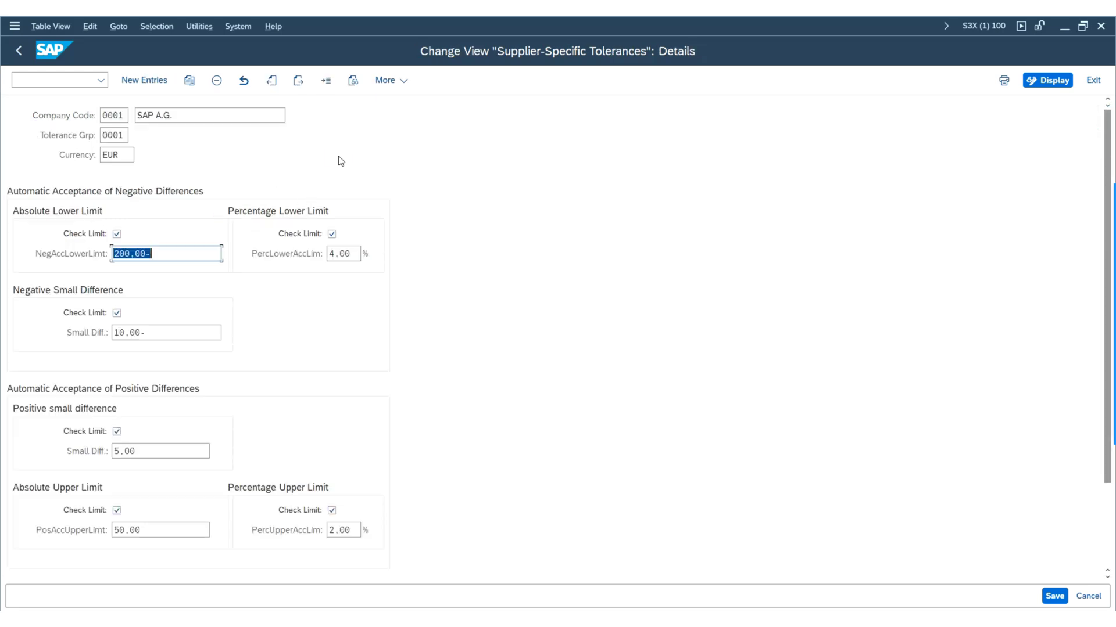
Copy the tolerance entry to company code SUK1 with tolerance group SST1
{"action": "left_click", "coordinate": [189, 81]}
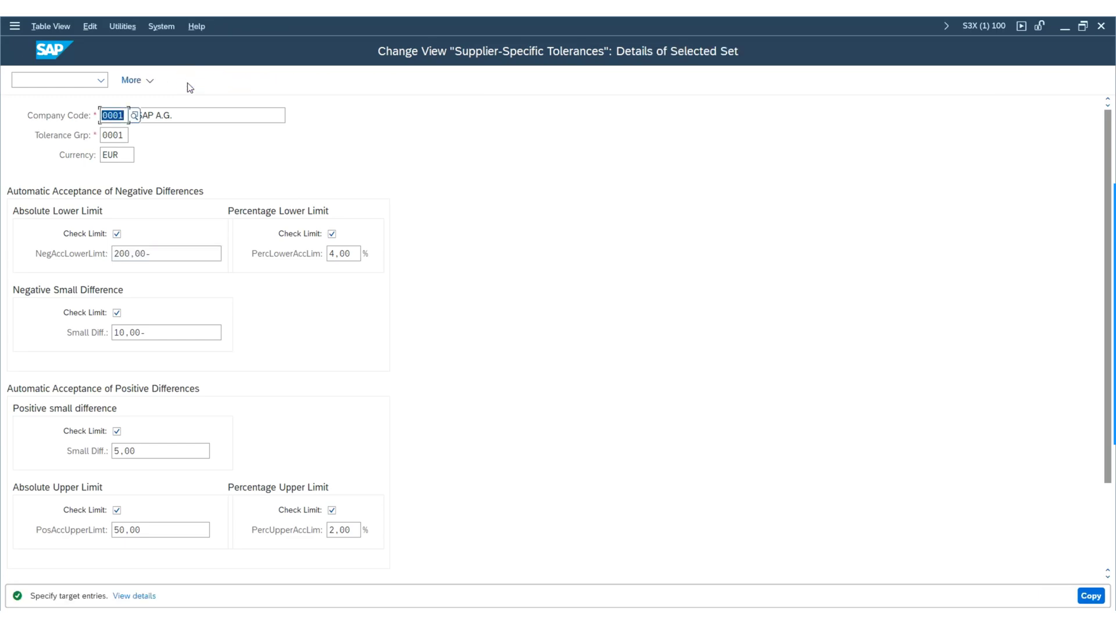
{"action": "type", "text": "SUK1"}
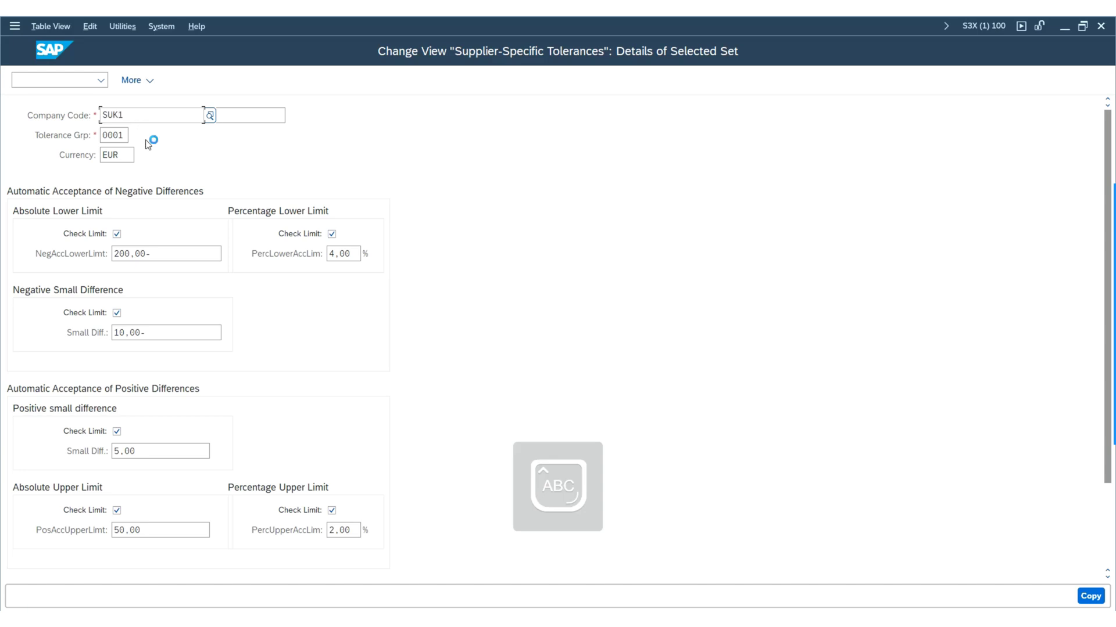
{"action": "left_click", "coordinate": [149, 176]}
{"action": "double_click", "coordinate": [117, 133]}
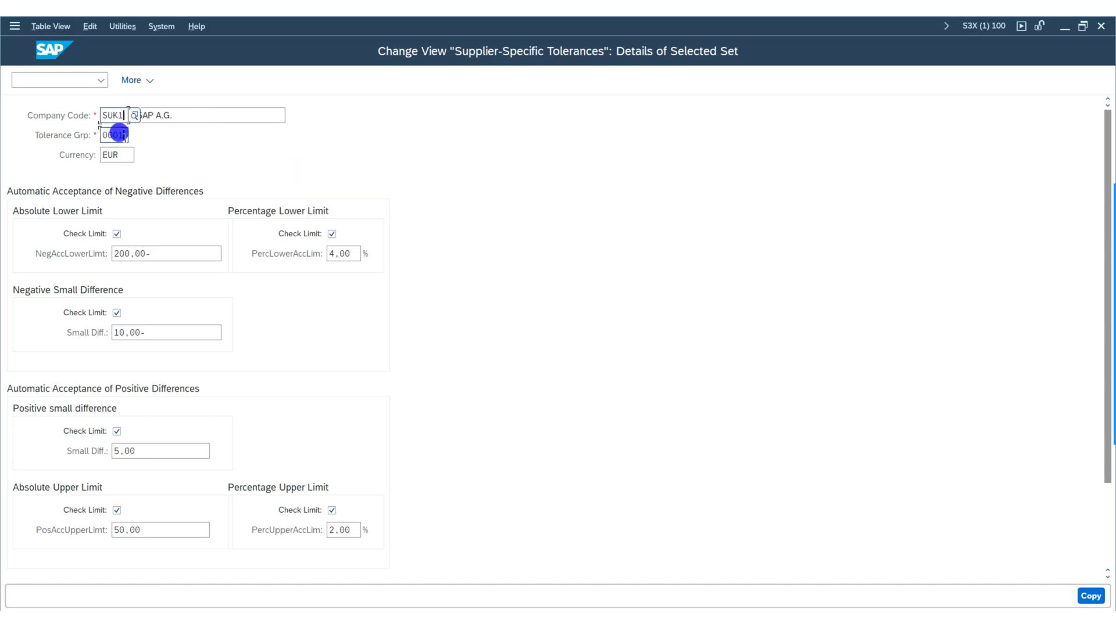
{"action": "key", "text": "BackSpace"}
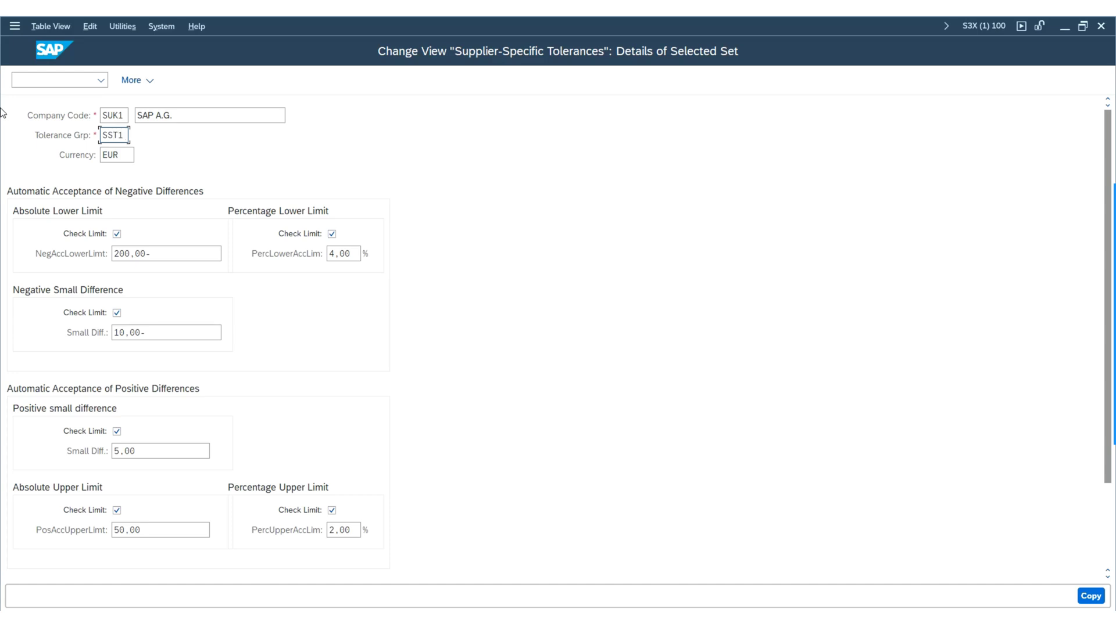
{"action": "key", "text": "Return"}
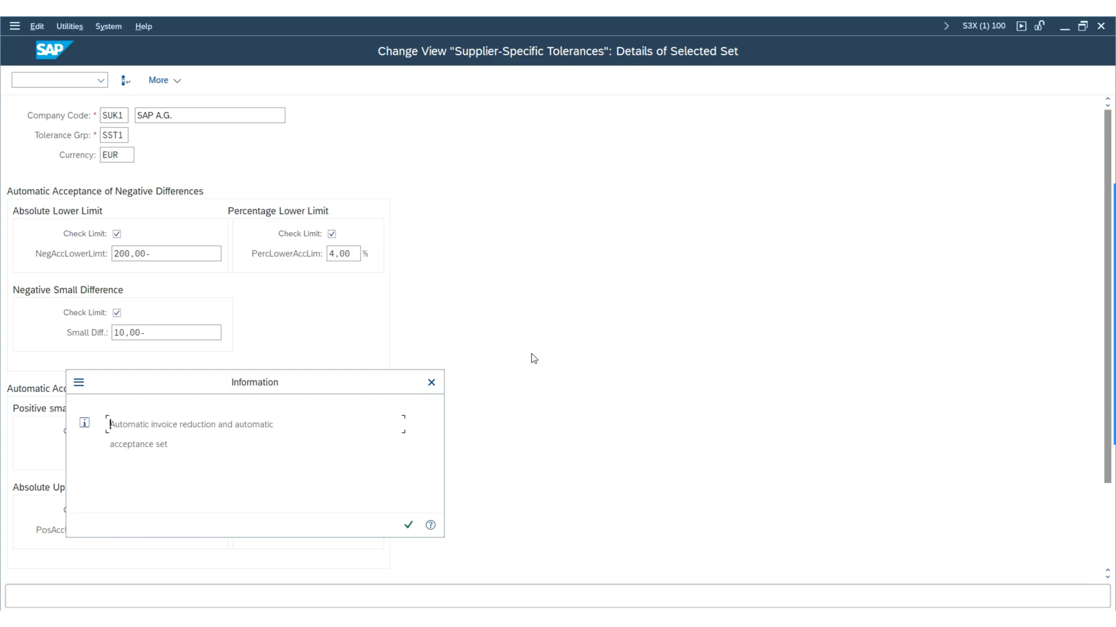
{"action": "left_click", "coordinate": [408, 526]}
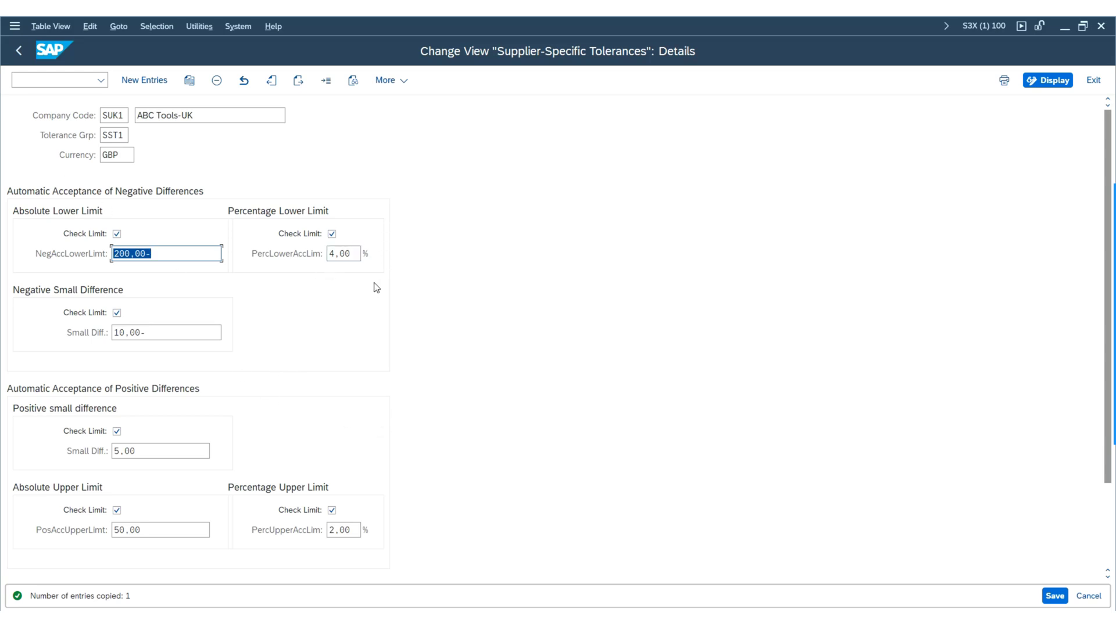
Start the business partner maintenance transaction BP in a new session
{"action": "left_click", "coordinate": [231, 27]}
{"action": "left_click", "coordinate": [268, 44]}
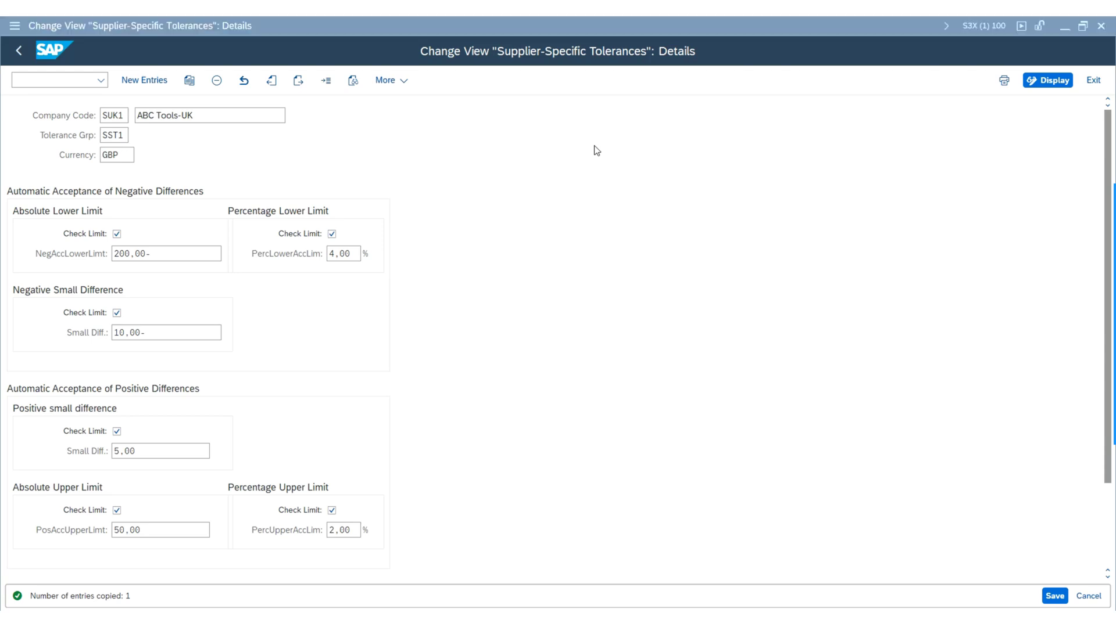
{"action": "type", "text": "BP"}
{"action": "key", "text": "Return"}
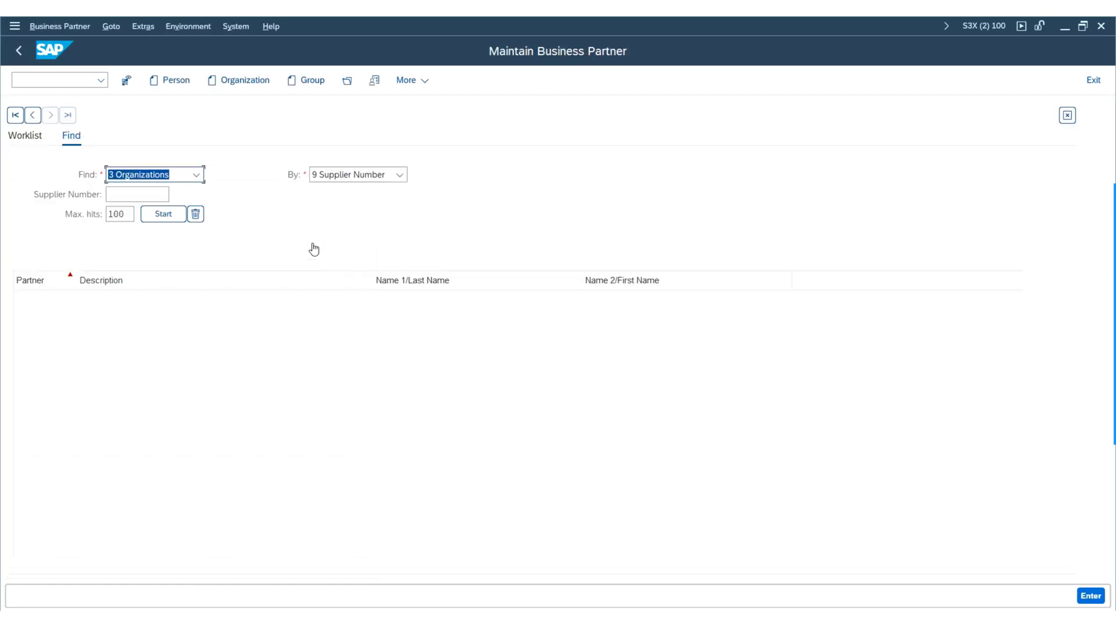
Search organizations with supplier number * and open JJ Smith & Co Ltd(Woodworking Machinery) in Knowsle
{"action": "left_click", "coordinate": [136, 194]}
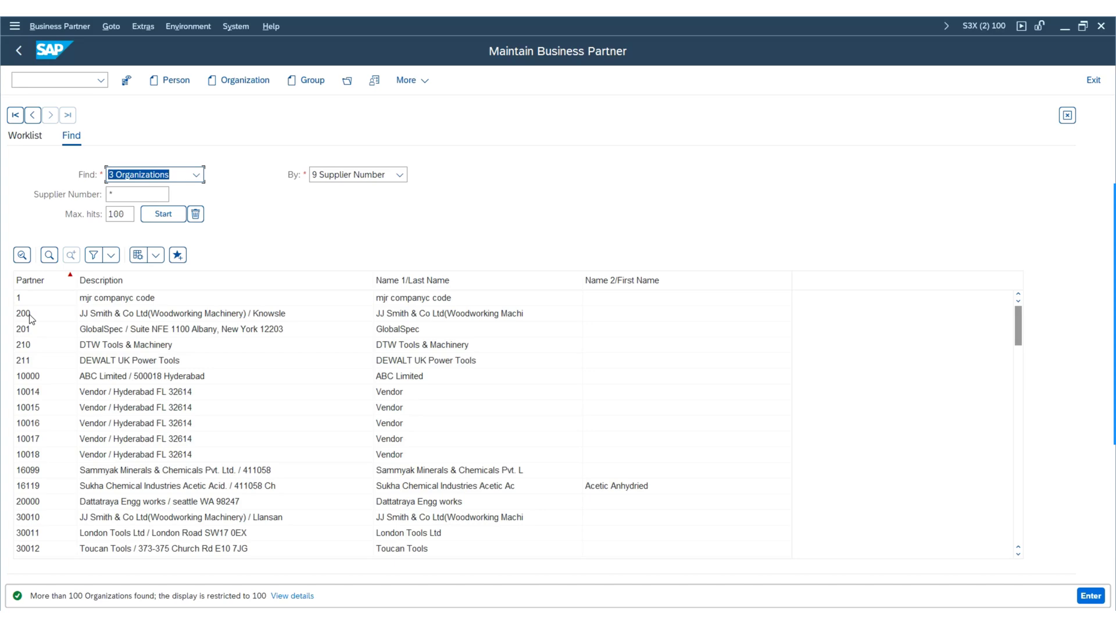
{"action": "left_click", "coordinate": [29, 316]}
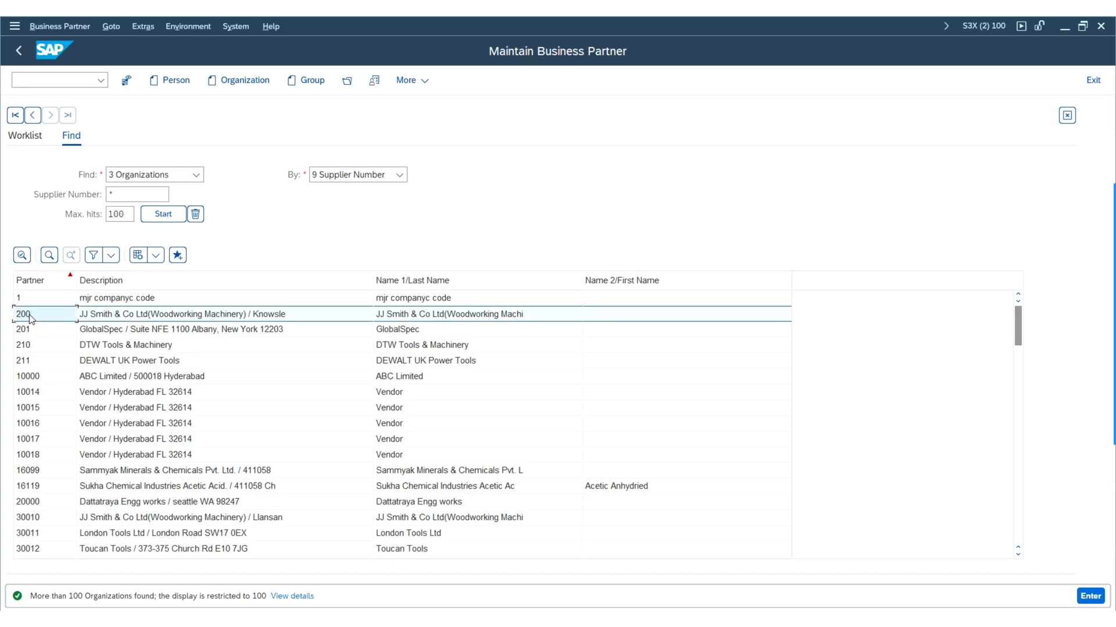
{"action": "double_click", "coordinate": [29, 317]}
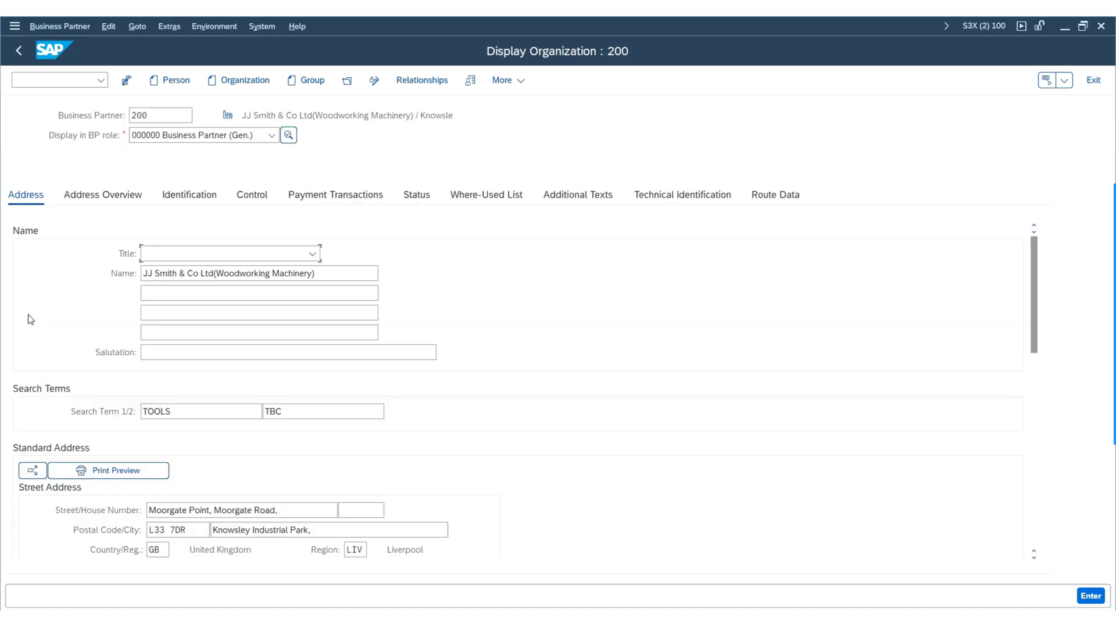
Display the business partner in role FLVN00 Supplier (Fin.Accounting) and show its company code data
{"action": "left_click", "coordinate": [270, 135]}
{"action": "left_click", "coordinate": [225, 199]}
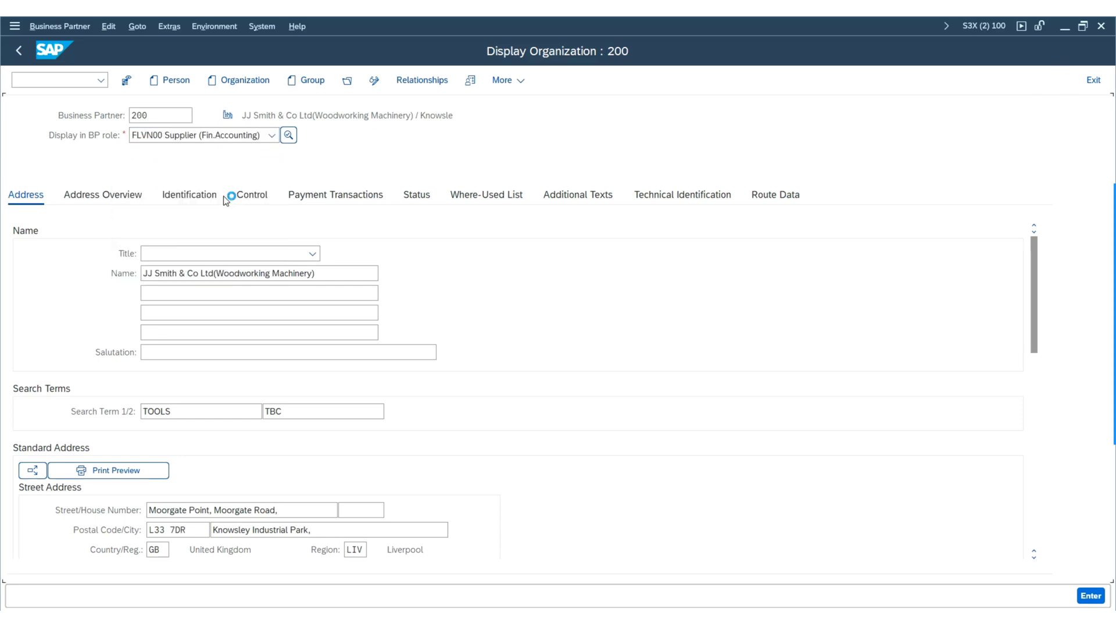
{"action": "left_click", "coordinate": [443, 85]}
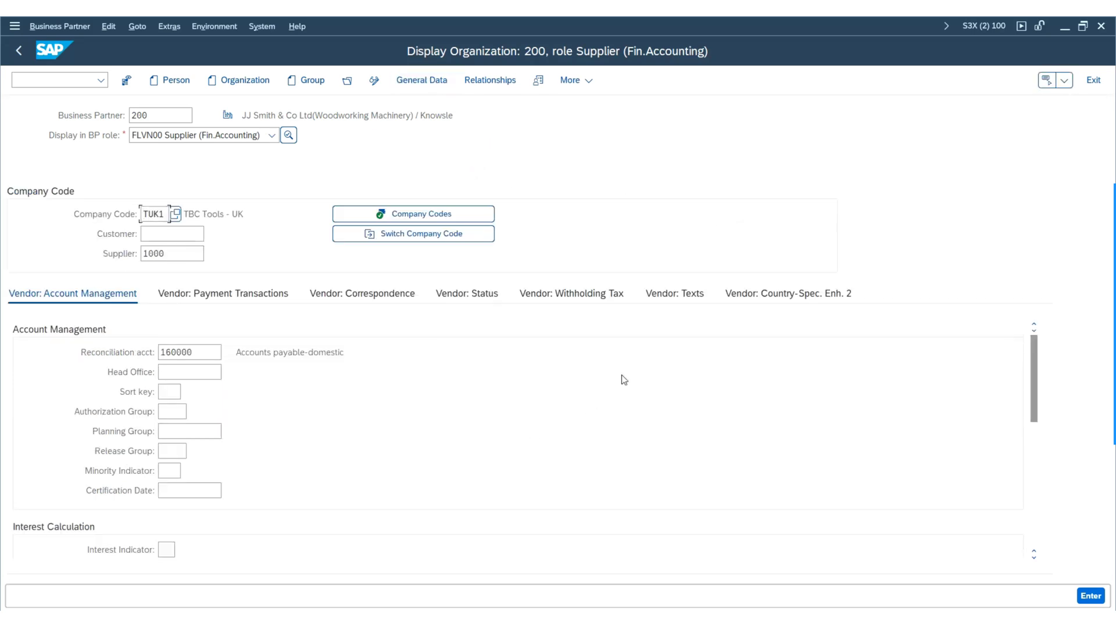
Check the SUK1 tolerance entry in the other session, and return to examine the supplier's business partner and supplier numbers
{"action": "key", "text": "alt+Tab"}
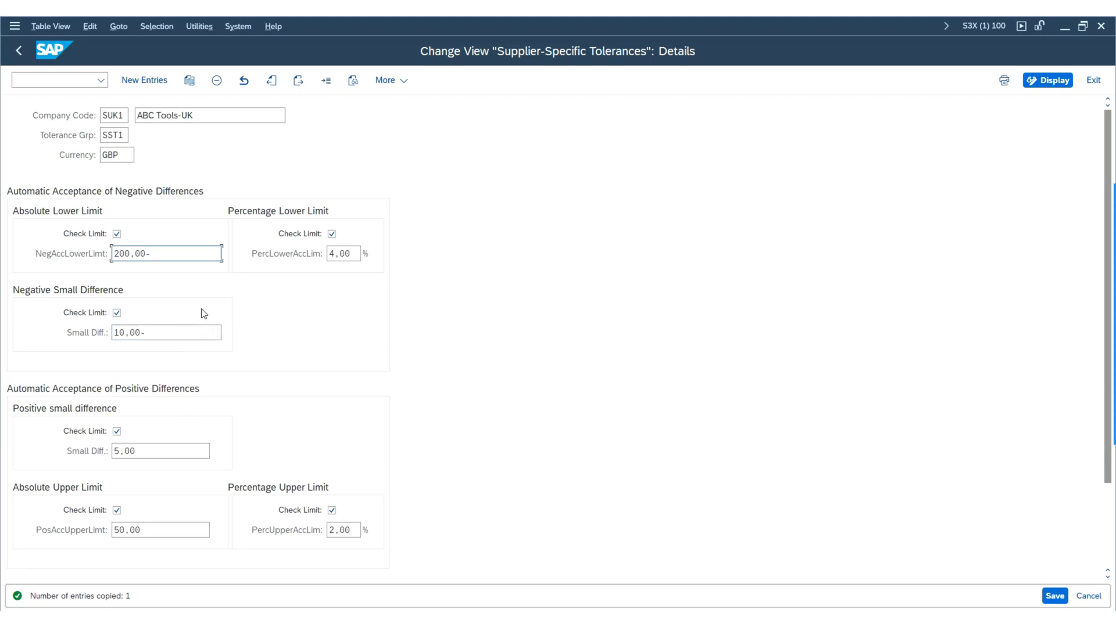
{"action": "mouse_move", "coordinate": [538, 600]}
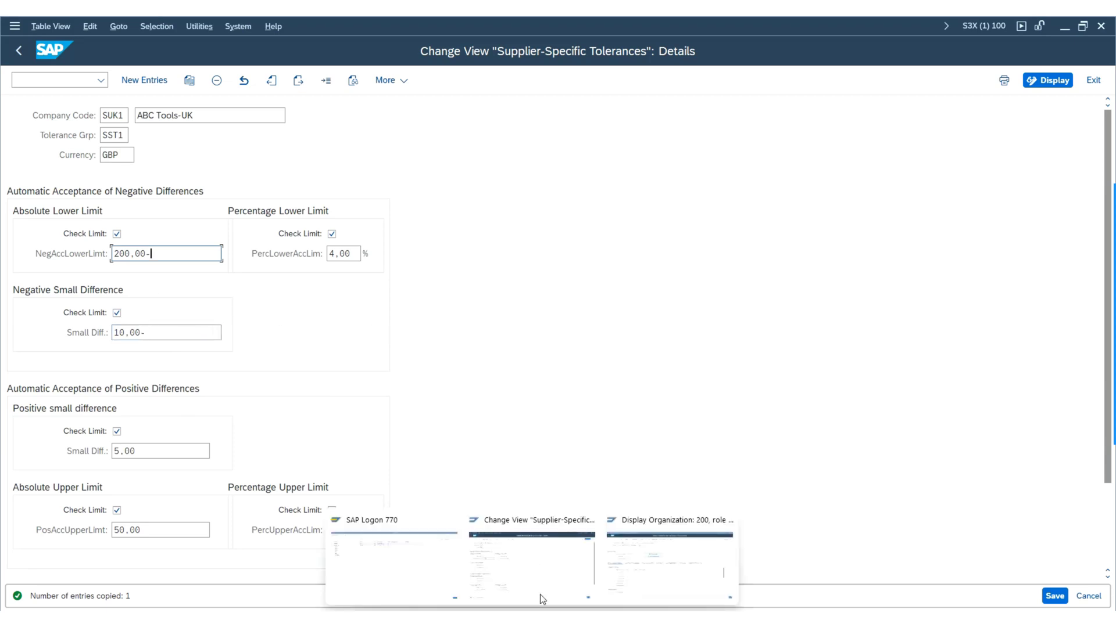
{"action": "left_click", "coordinate": [633, 558]}
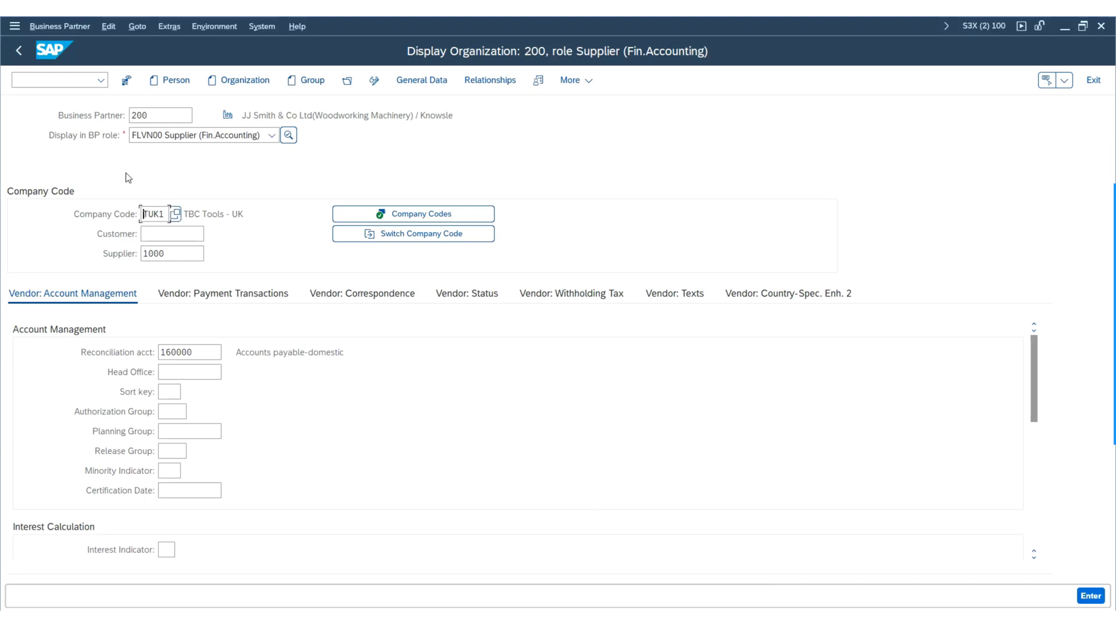
{"action": "double_click", "coordinate": [149, 114]}
{"action": "left_click_drag", "start_coordinate": [194, 256], "coordinate": [11, 189]}
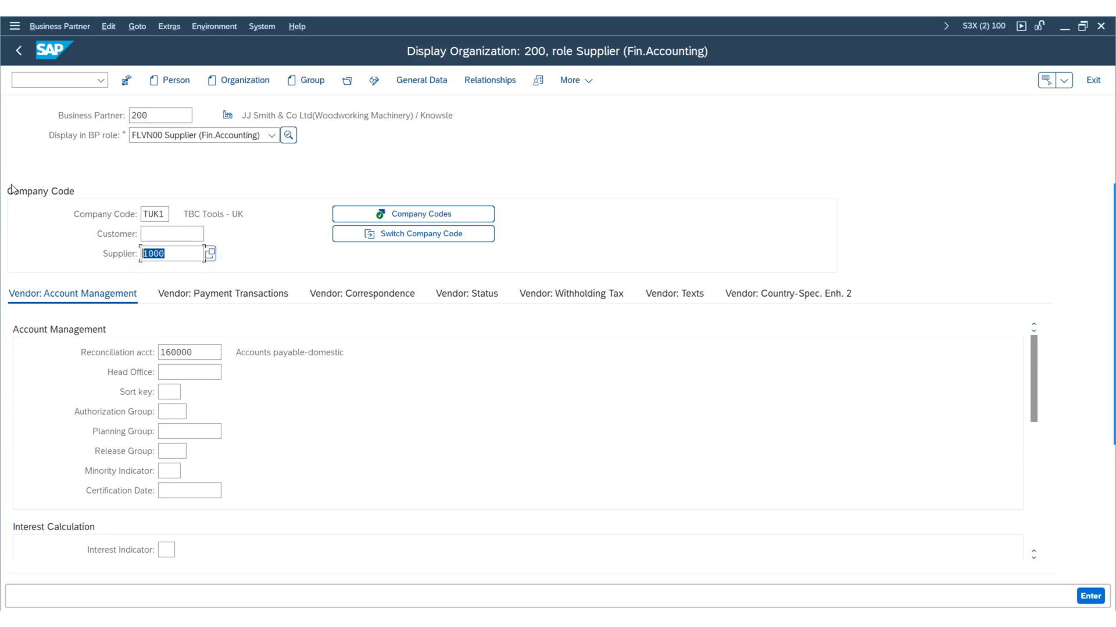
Examine the Tolerance Group fields for payment data and invoice verification in the supplier's payment transactions data
{"action": "left_click", "coordinate": [263, 295]}
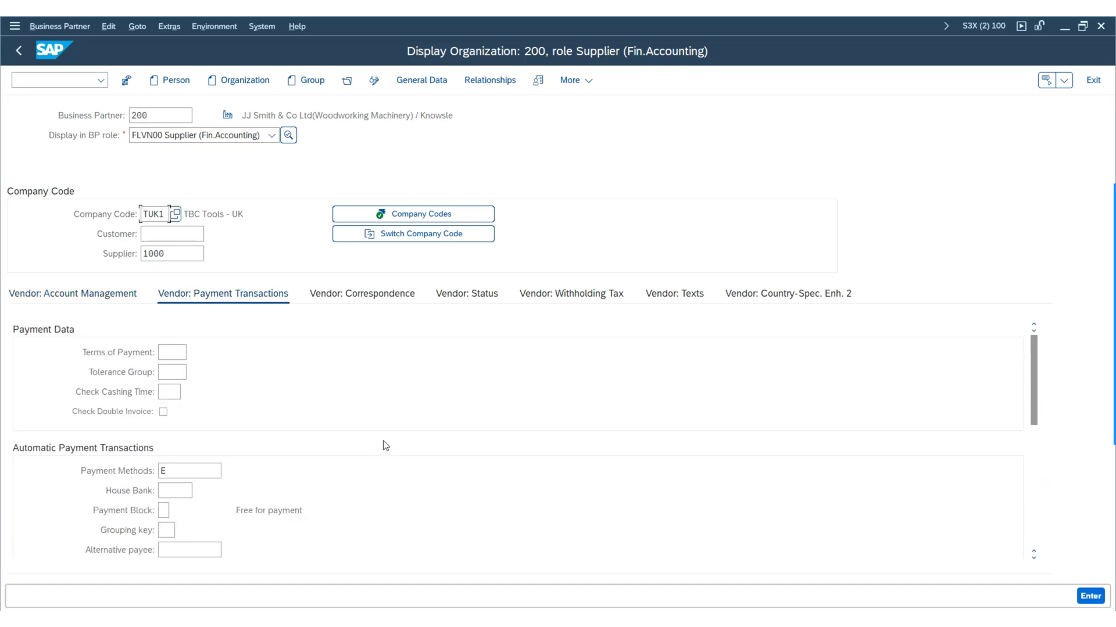
{"action": "left_click", "coordinate": [176, 372]}
{"action": "scroll", "coordinate": [883, 378], "scroll_direction": "down", "scroll_amount": 5}
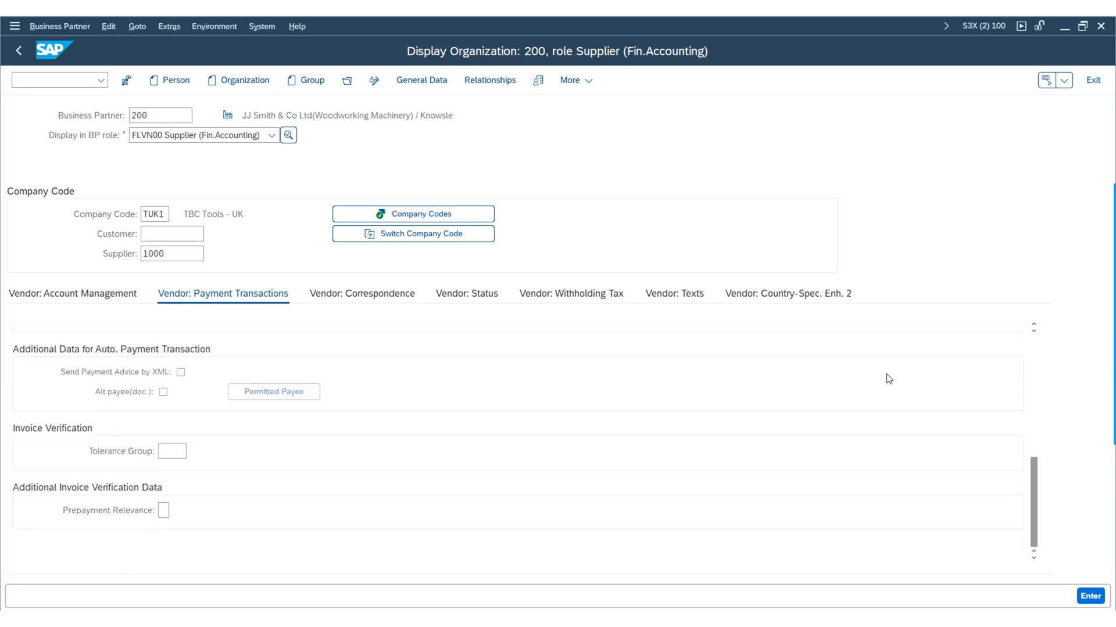
{"action": "scroll", "coordinate": [888, 379], "scroll_direction": "up", "scroll_amount": 1}
{"action": "scroll", "coordinate": [889, 379], "scroll_direction": "down", "scroll_amount": 1}
{"action": "scroll", "coordinate": [87, 550], "scroll_direction": "up", "scroll_amount": 3}
{"action": "scroll", "coordinate": [107, 549], "scroll_direction": "up", "scroll_amount": 5}
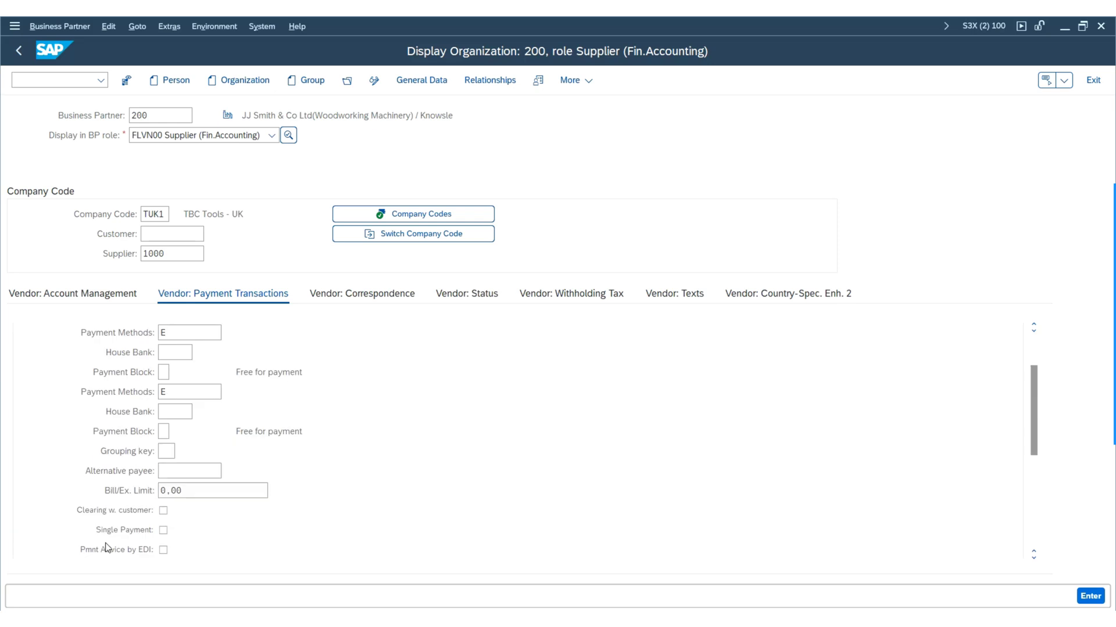
{"action": "scroll", "coordinate": [107, 548], "scroll_direction": "down", "scroll_amount": 3}
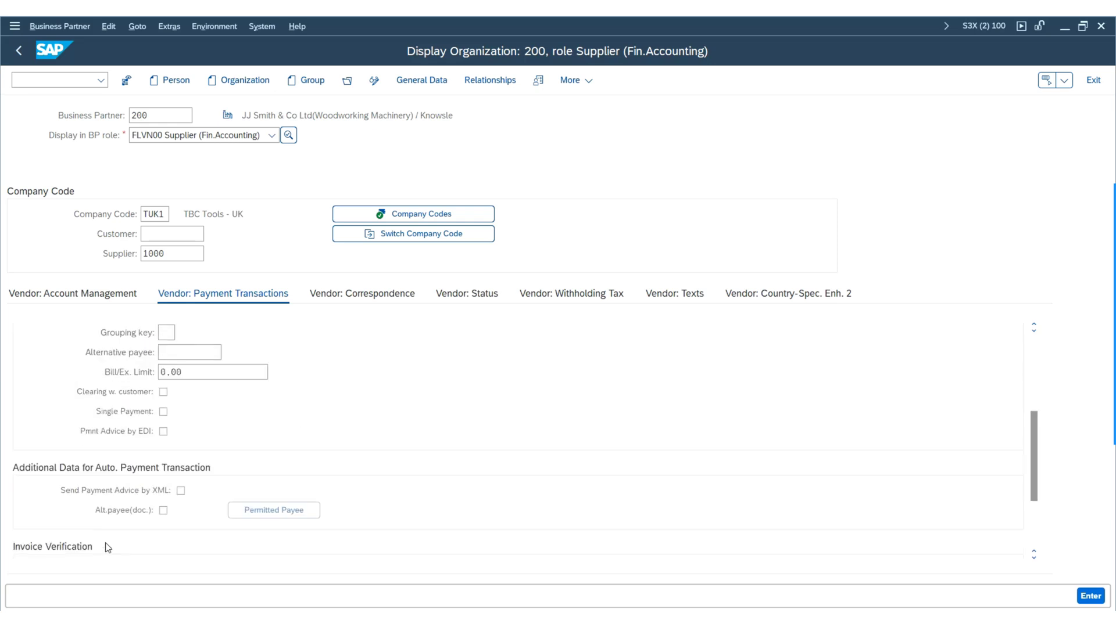
Examine the supplier's Invoice Verification Tolerance Group field, and return to the SUK1 supplier-specific tolerance details in the other session
{"action": "scroll", "coordinate": [108, 548], "scroll_direction": "down", "scroll_amount": 2}
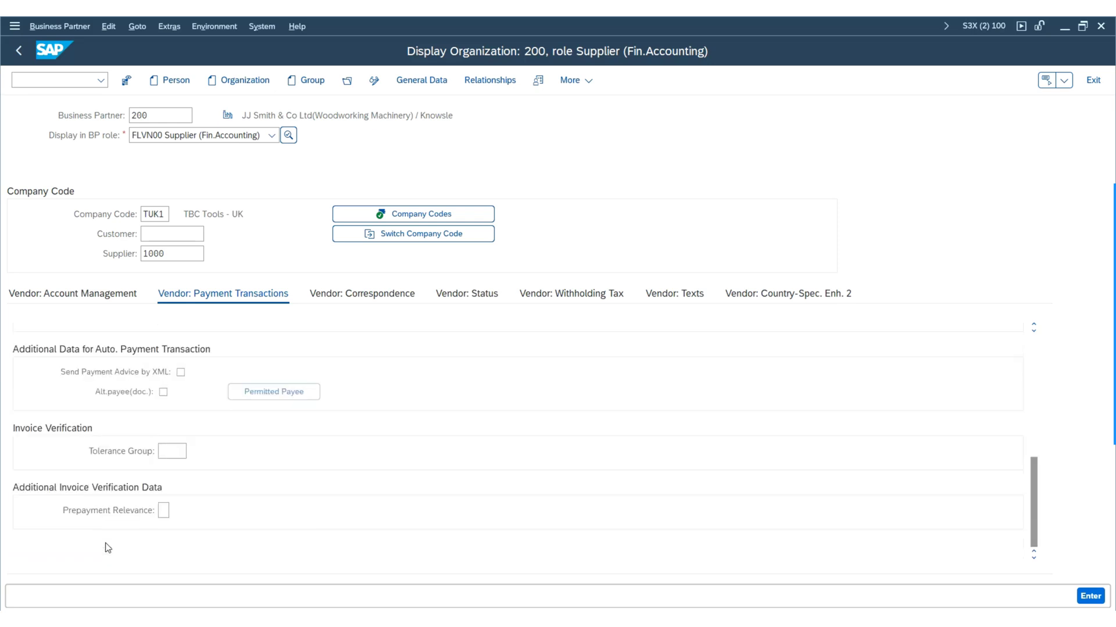
{"action": "left_click", "coordinate": [169, 452]}
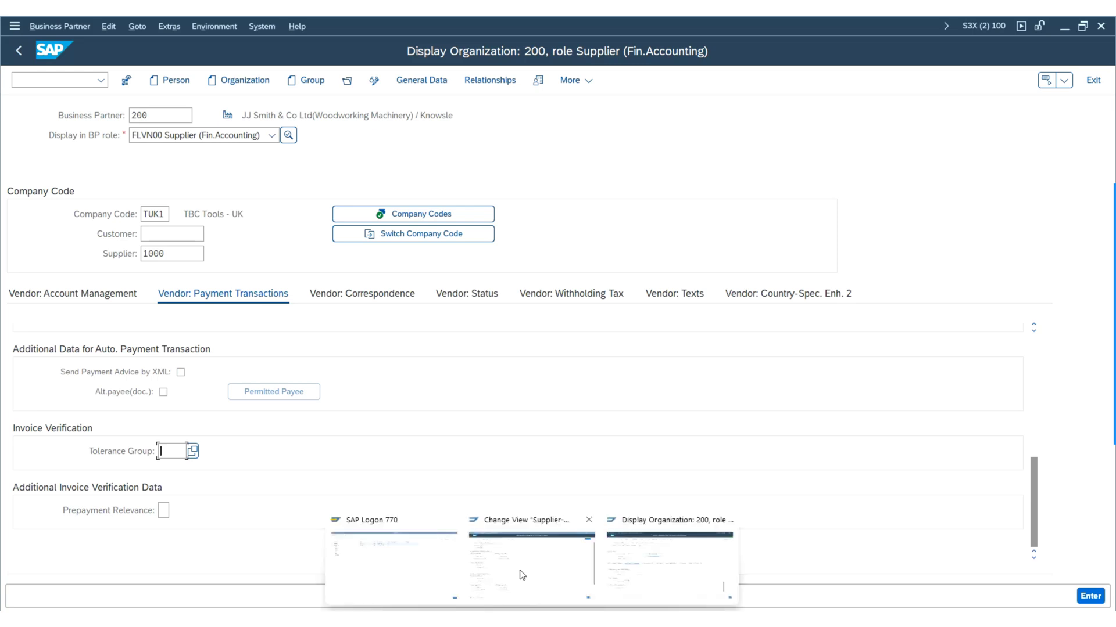
{"action": "left_click", "coordinate": [523, 576]}
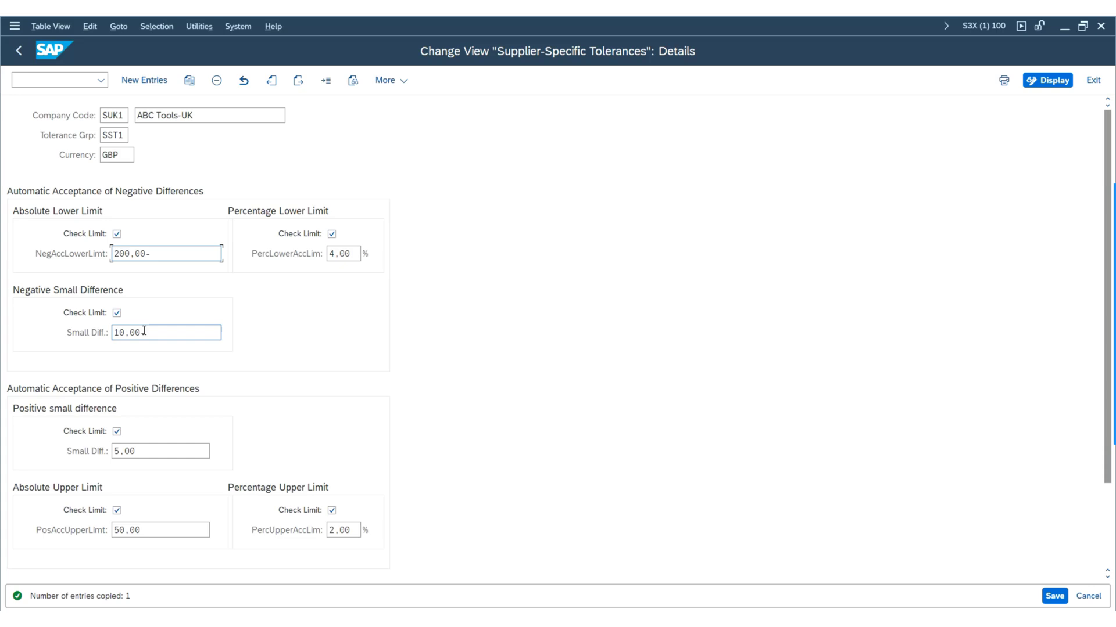
{"action": "type", "text": "-"}
Open a new session window and start transaction OBYC for automatic account postings
{"action": "left_click", "coordinate": [242, 28]}
{"action": "left_click", "coordinate": [265, 41]}
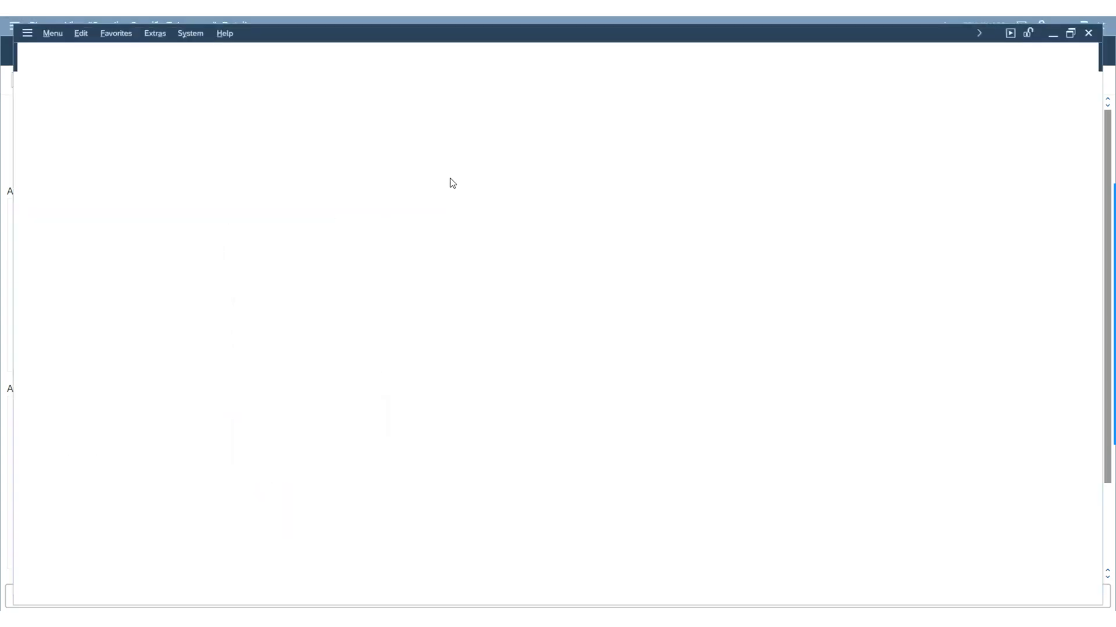
{"action": "type", "text": "OBYC"}
{"action": "key", "text": "Return"}
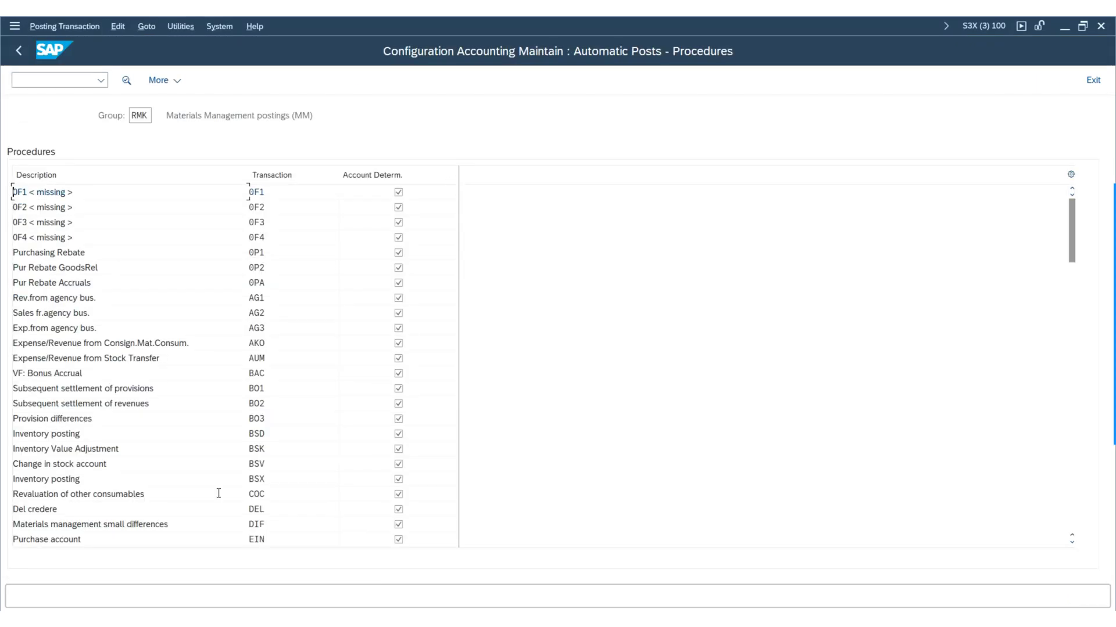
Open the account assignment of the Materials management small differences procedure (DIF) for chart of accounts INT
{"action": "scroll", "coordinate": [328, 523], "scroll_direction": "down", "scroll_amount": 1}
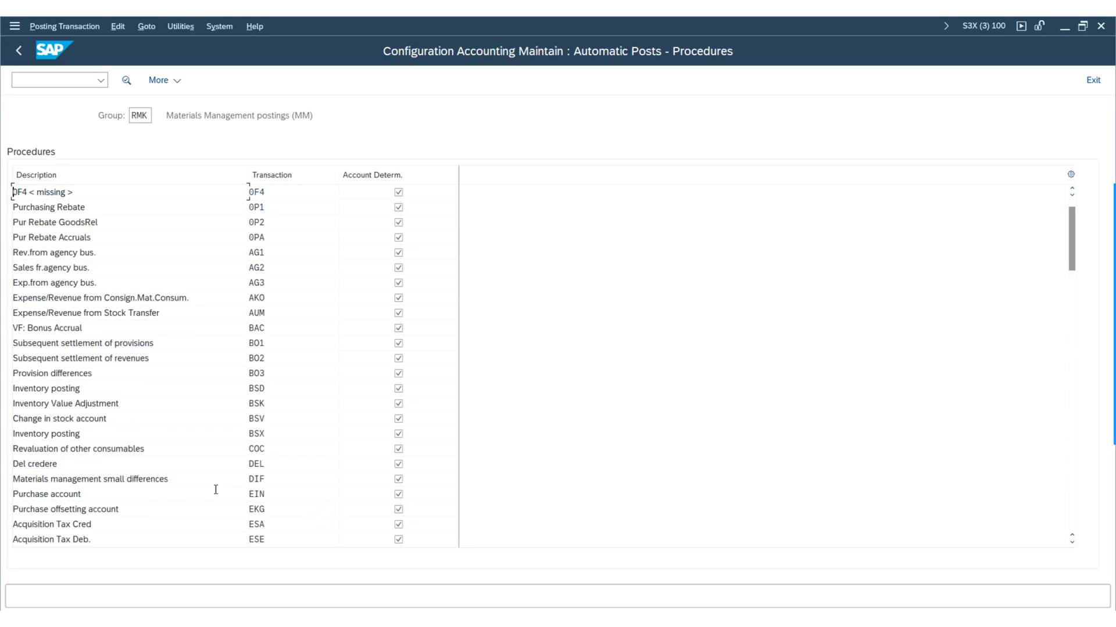
{"action": "left_click_drag", "start_coordinate": [180, 478], "coordinate": [6, 476]}
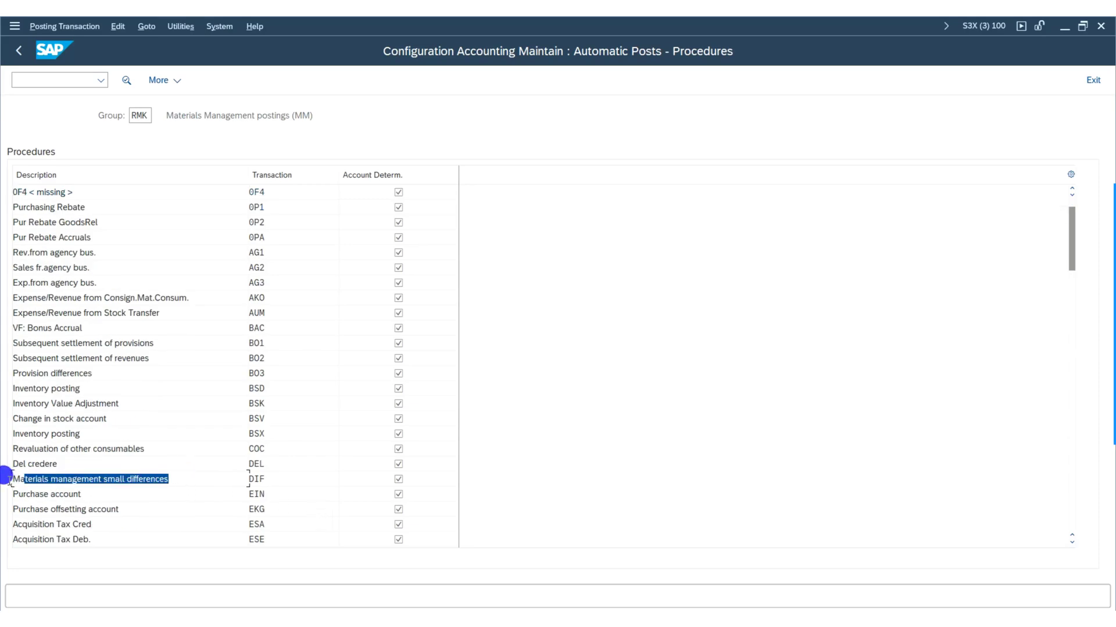
{"action": "double_click", "coordinate": [71, 479]}
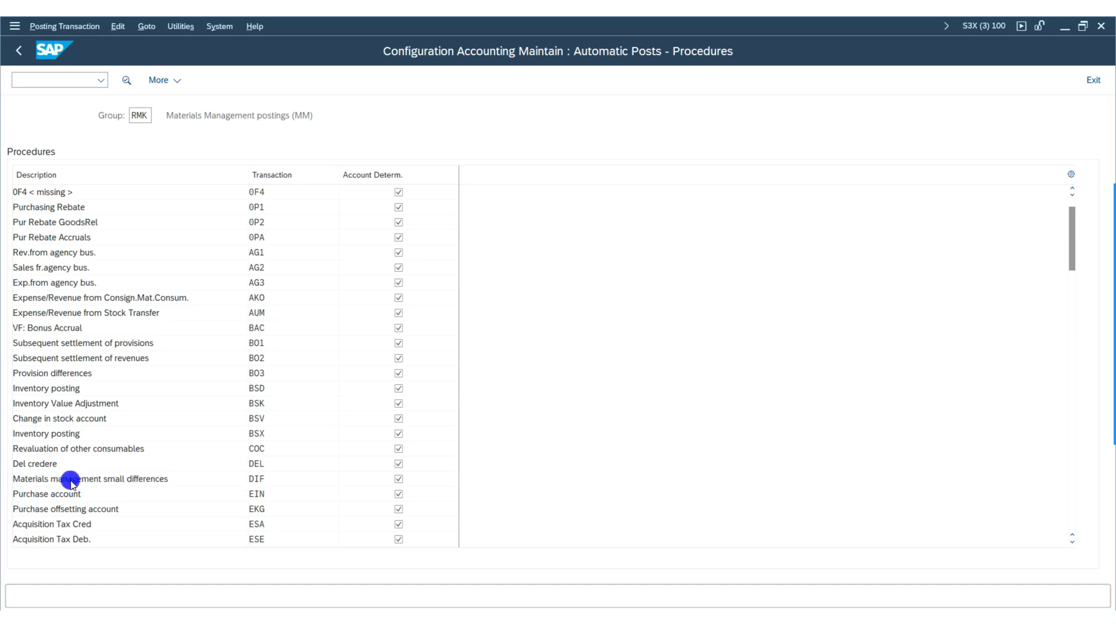
{"action": "type", "text": "I"}
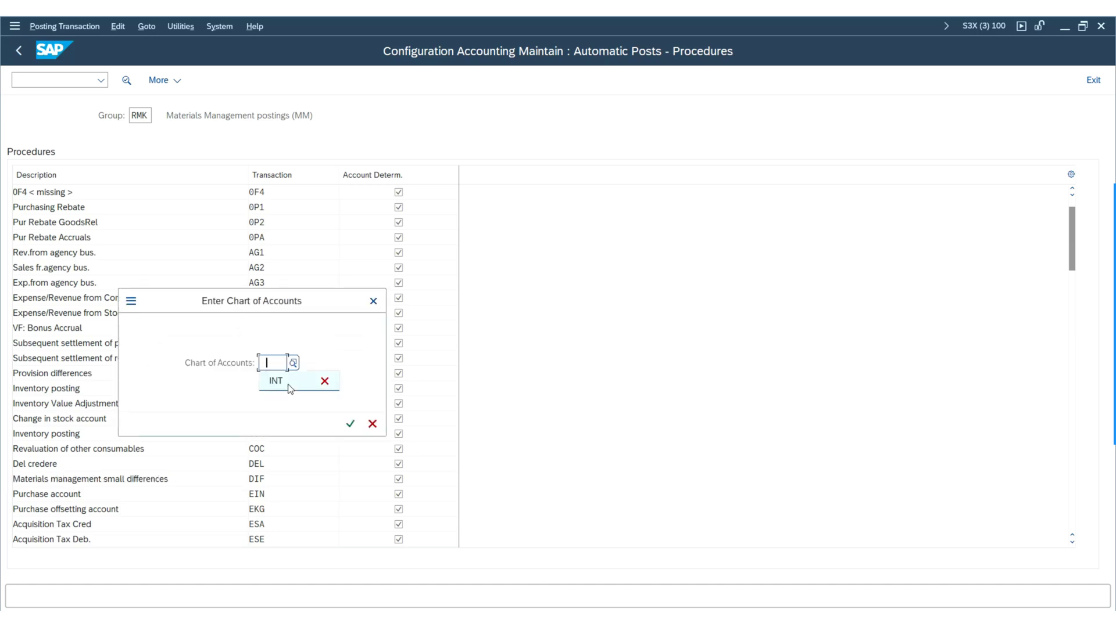
{"action": "left_click", "coordinate": [285, 383]}
{"action": "left_click", "coordinate": [347, 425]}
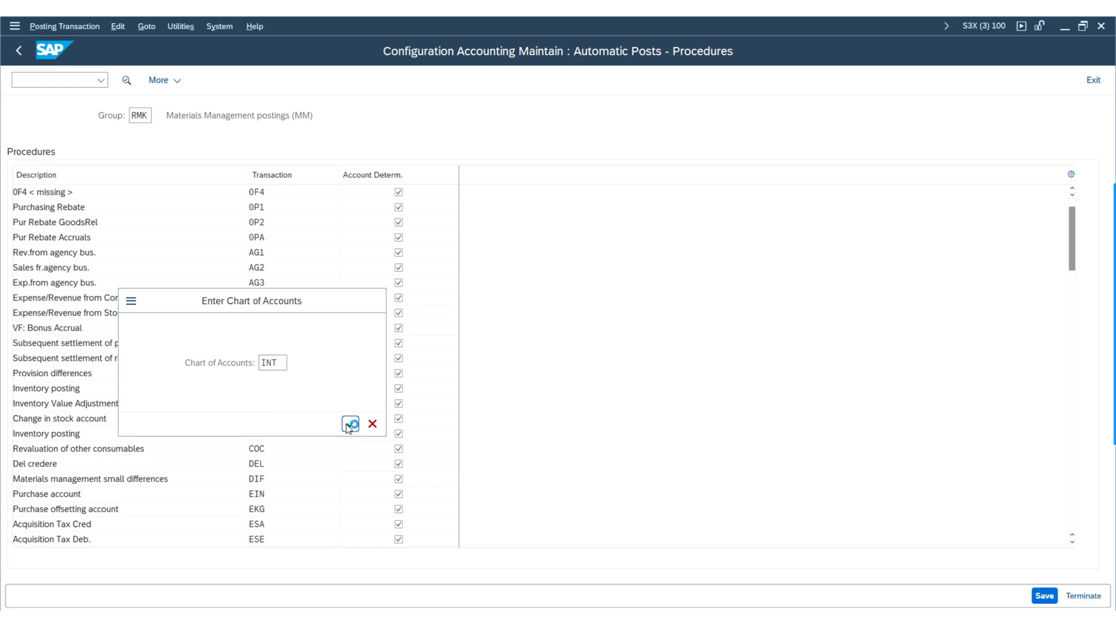
Examine the debit and credit accounts assigned to the small differences procedure
{"action": "key", "text": "Tab"}
{"action": "left_click", "coordinate": [53, 212]}
{"action": "left_click", "coordinate": [121, 209]}
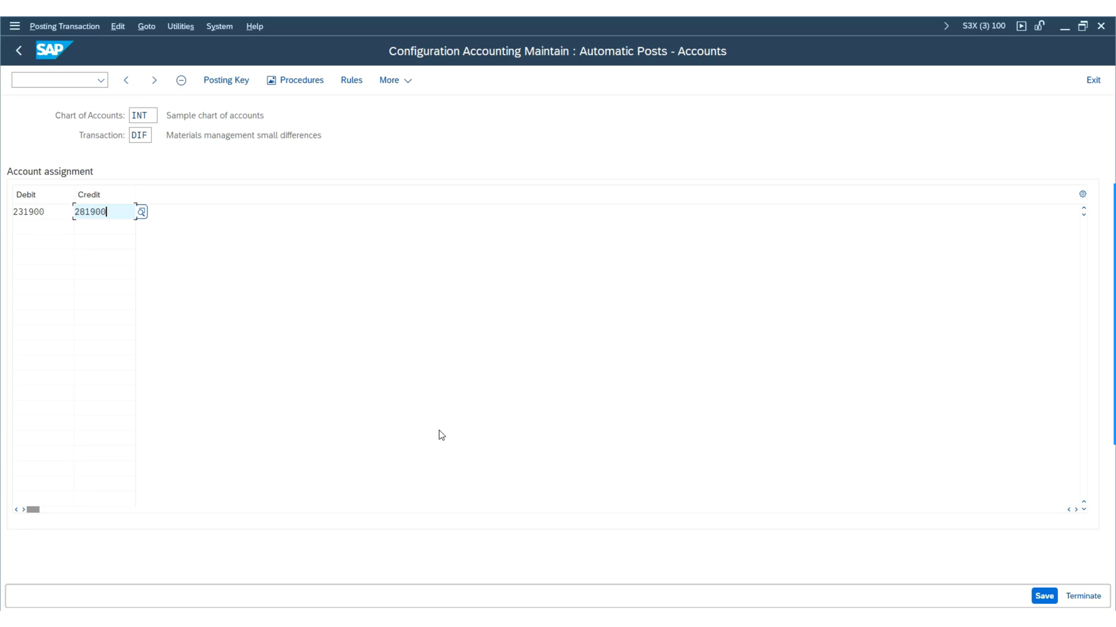
Review all SST1 tolerance limits for company code SUK1 and save the entry to the customizing request SAP TRAINING BY SSS
{"action": "mouse_move", "coordinate": [526, 621]}
{"action": "left_click", "coordinate": [469, 567]}
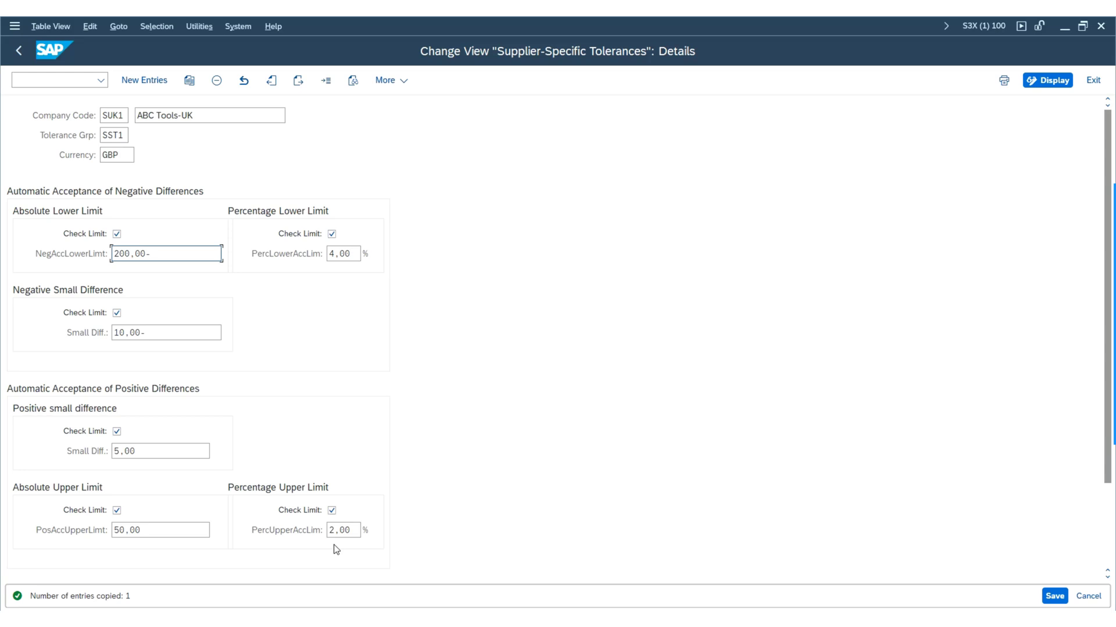
{"action": "scroll", "coordinate": [343, 523], "scroll_direction": "down", "scroll_amount": 3}
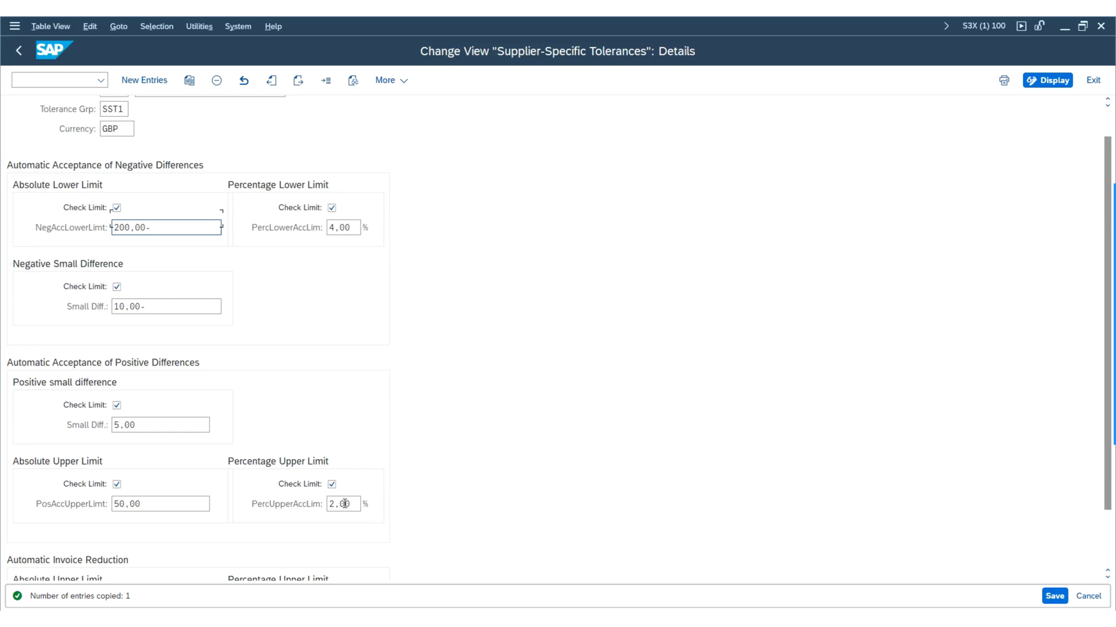
{"action": "scroll", "coordinate": [348, 509], "scroll_direction": "down", "scroll_amount": 3}
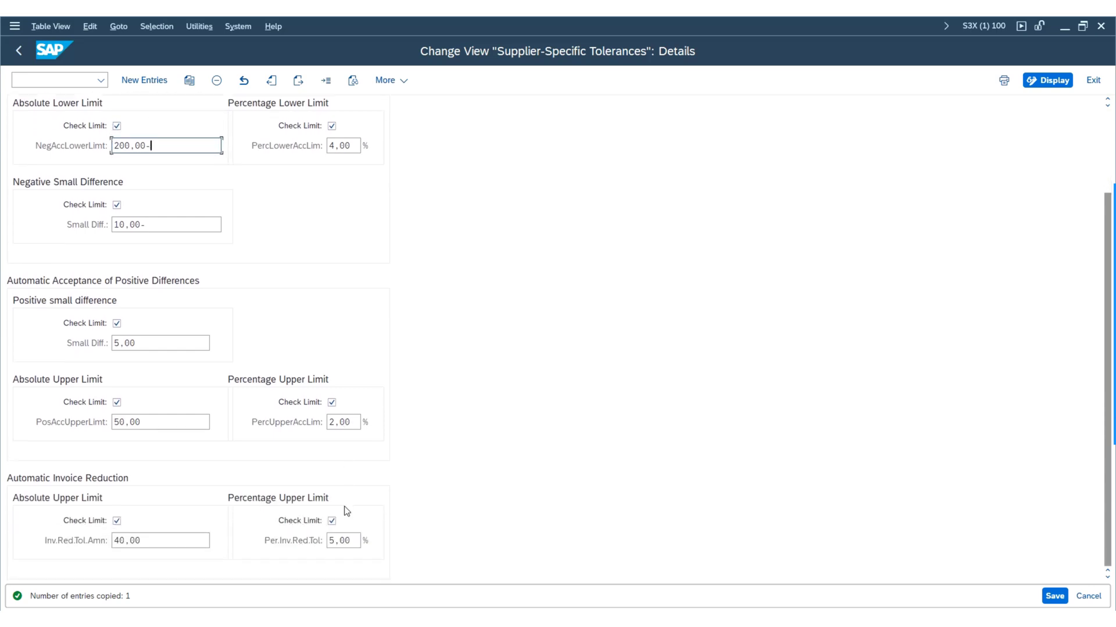
{"action": "left_click", "coordinate": [1046, 598]}
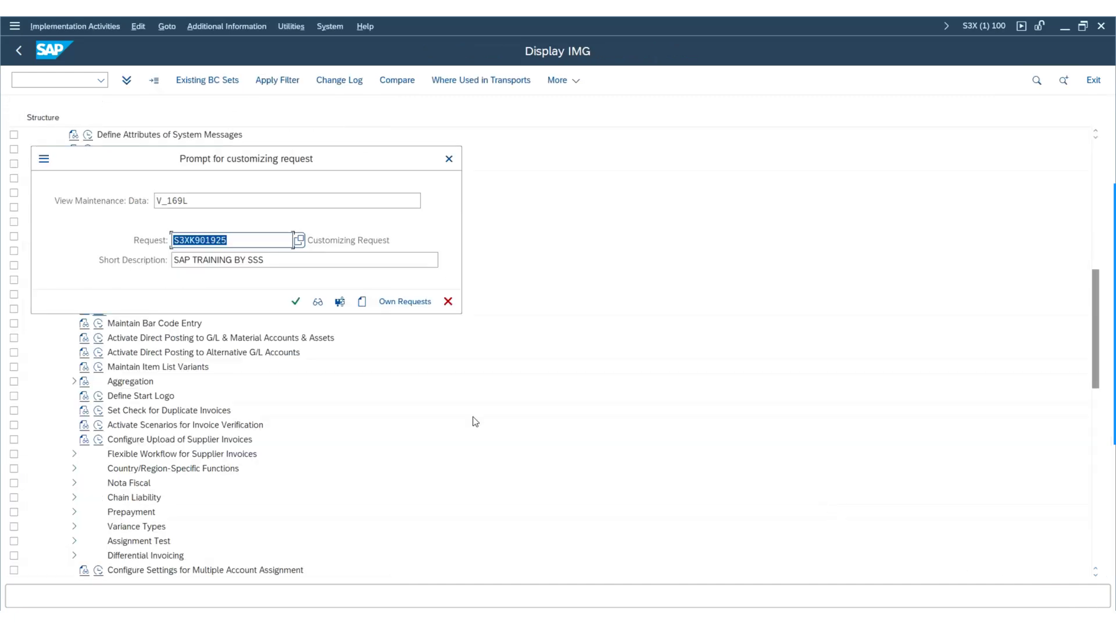
{"action": "left_click", "coordinate": [295, 301]}
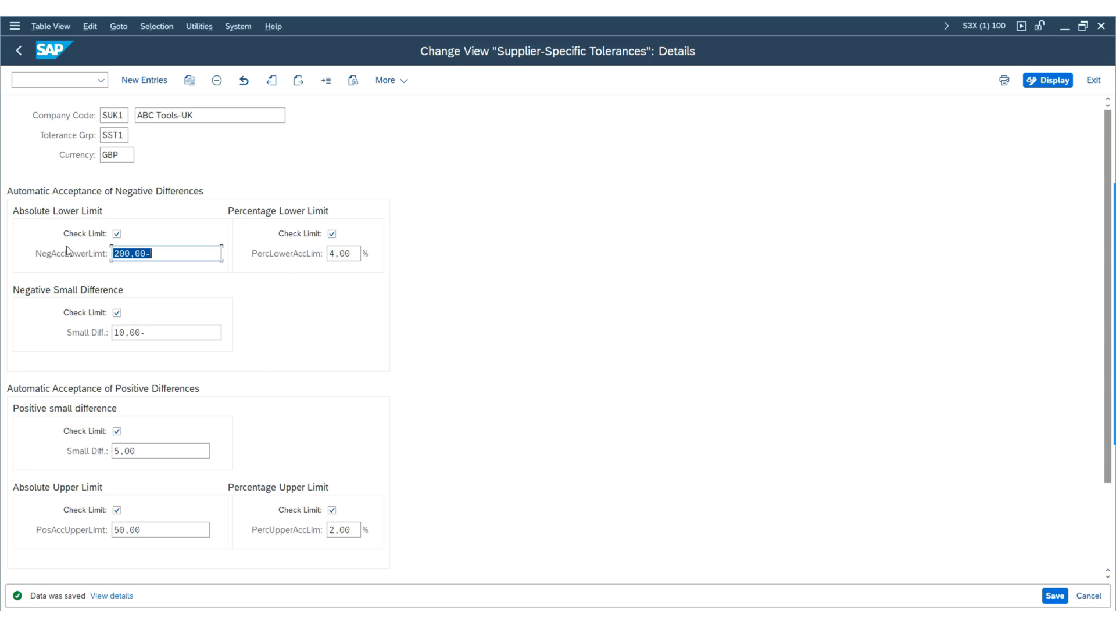
Return to the business partner record of JJ Smith & Co Ltd in Llansan and switch it to change mode
{"action": "mouse_move", "coordinate": [533, 621]}
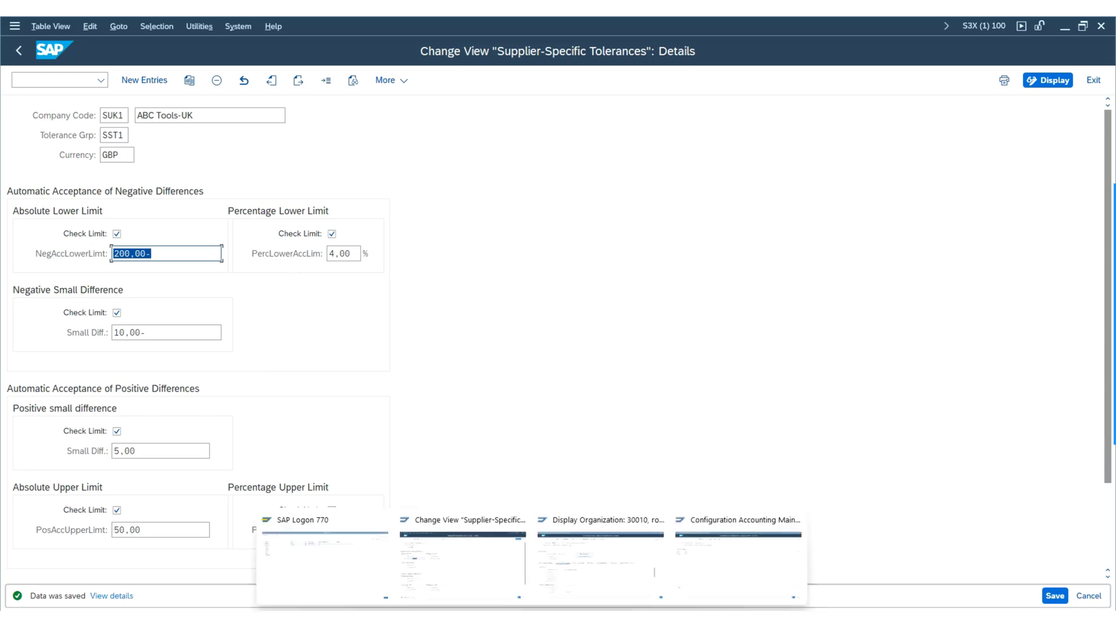
{"action": "left_click", "coordinate": [590, 562]}
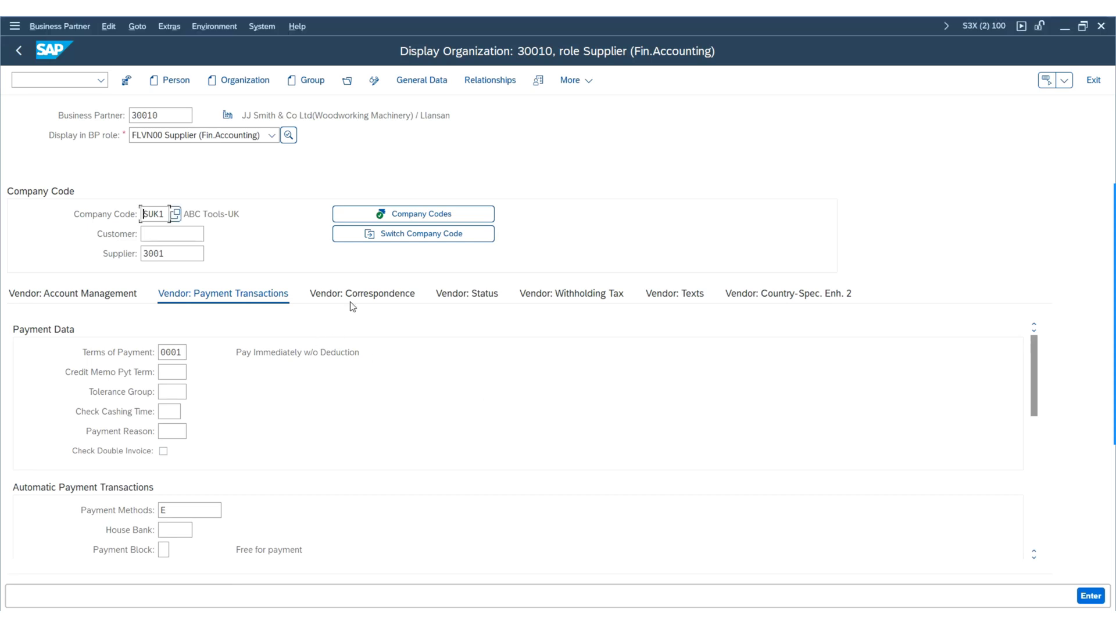
{"action": "left_click", "coordinate": [374, 80]}
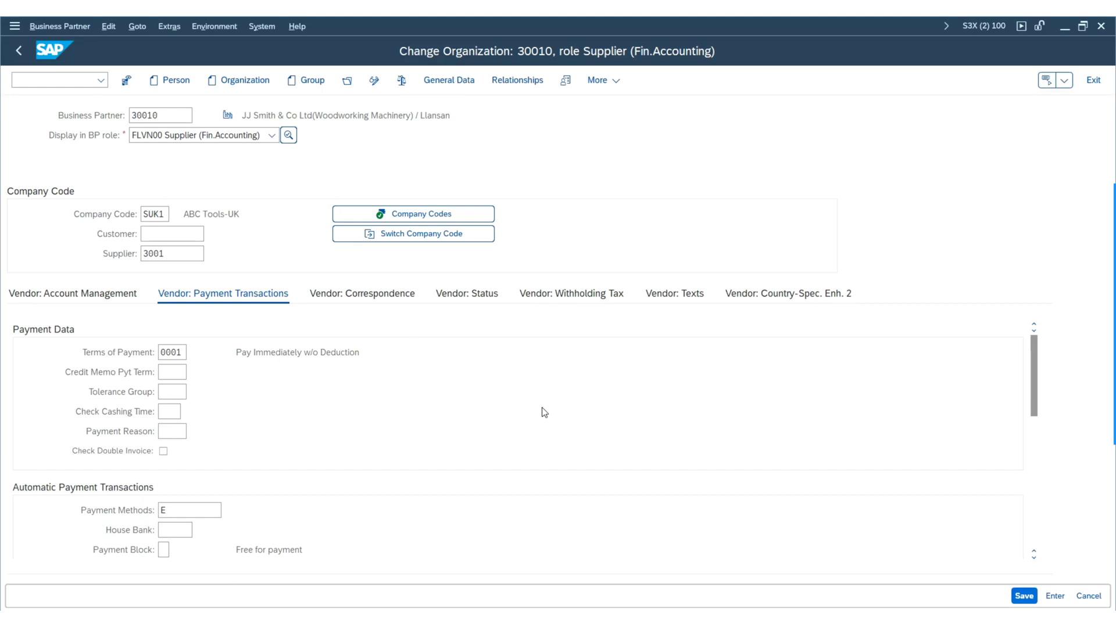
Assign tolerance group SST1 in the supplier's Invoice Verification data for company code SUK1 and save the business partner
{"action": "scroll", "coordinate": [543, 406], "scroll_direction": "down", "scroll_amount": 10}
{"action": "left_click", "coordinate": [170, 450]}
{"action": "left_click", "coordinate": [193, 452]}
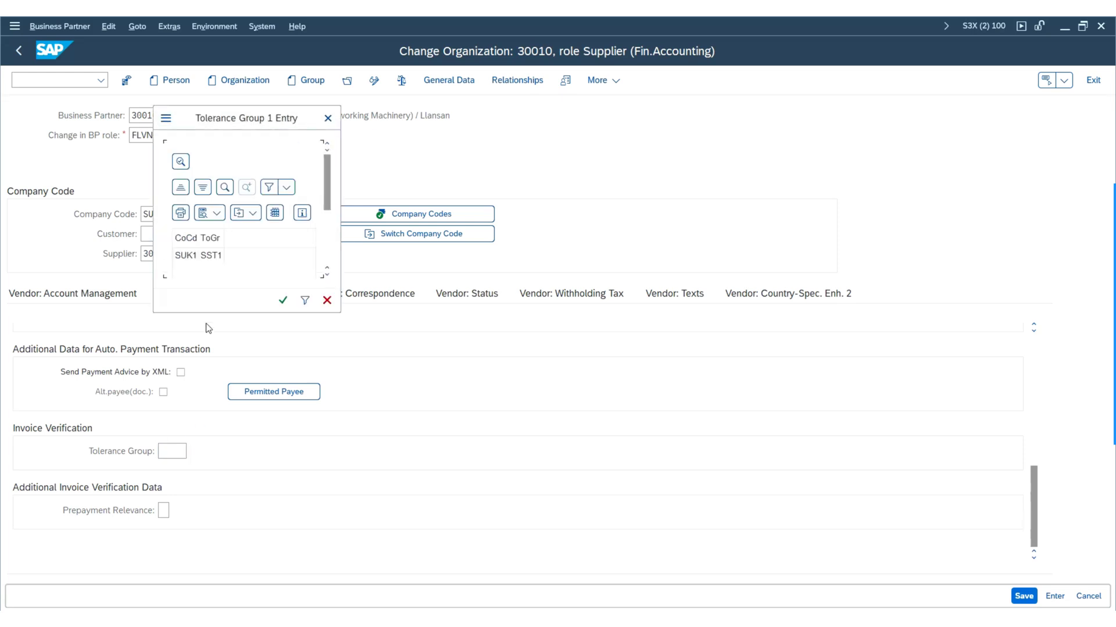
{"action": "double_click", "coordinate": [190, 257]}
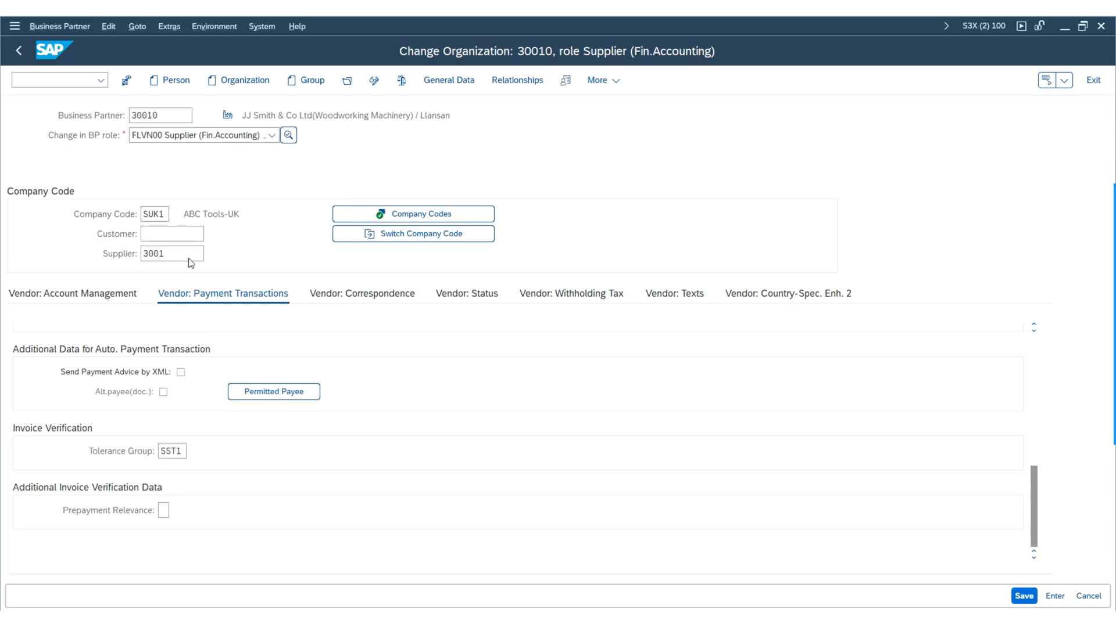
{"action": "left_click", "coordinate": [1023, 596]}
{"action": "scroll", "coordinate": [399, 368], "scroll_direction": "up", "scroll_amount": 5}
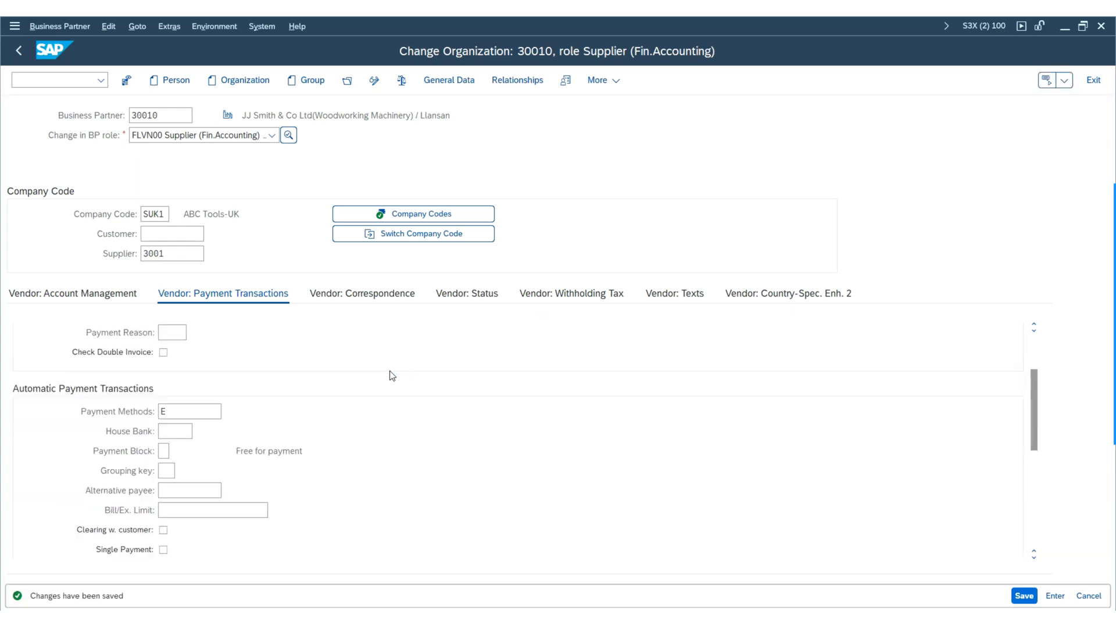
Check the tolerance group in the SUK1 supplier-specific tolerance details, and return to the IMG structure
{"action": "mouse_move", "coordinate": [532, 610]}
{"action": "left_click", "coordinate": [490, 601]}
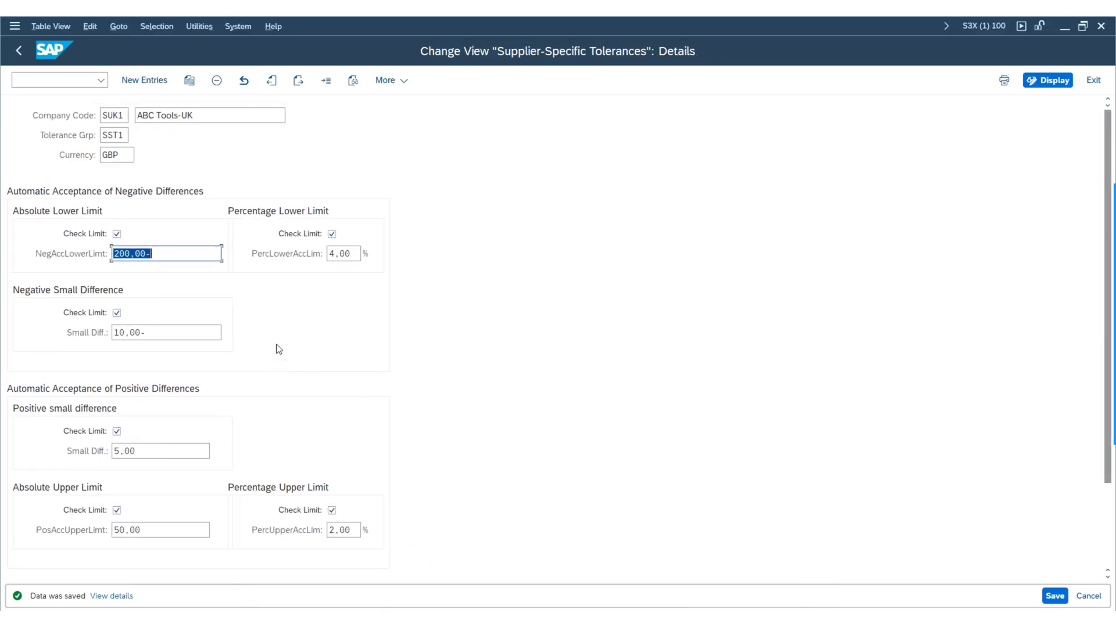
{"action": "double_click", "coordinate": [122, 133]}
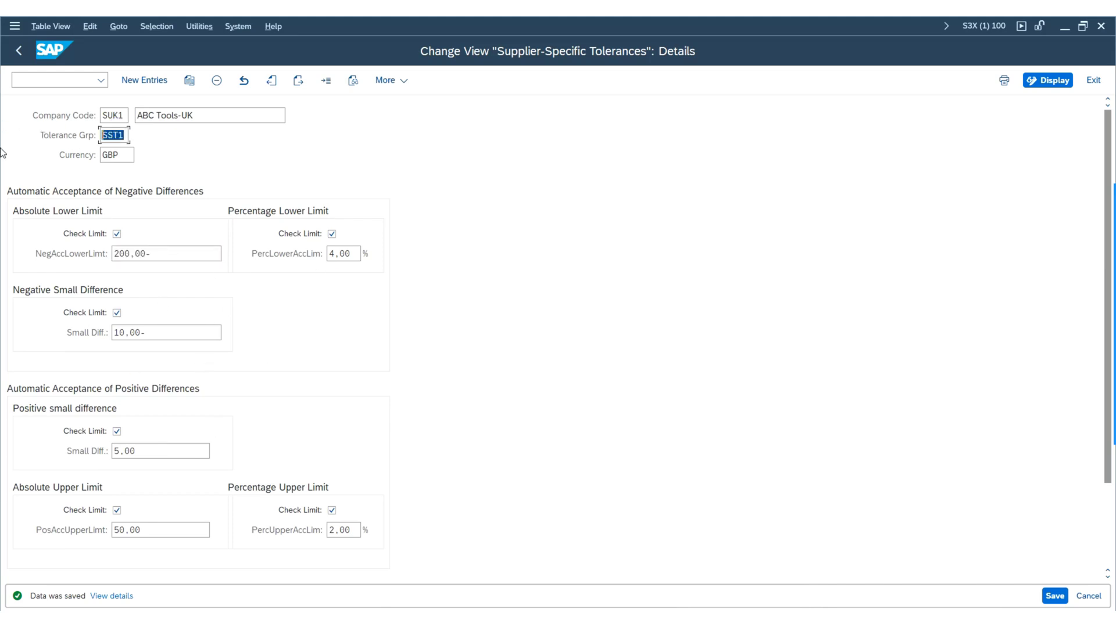
{"action": "left_click", "coordinate": [18, 51]}
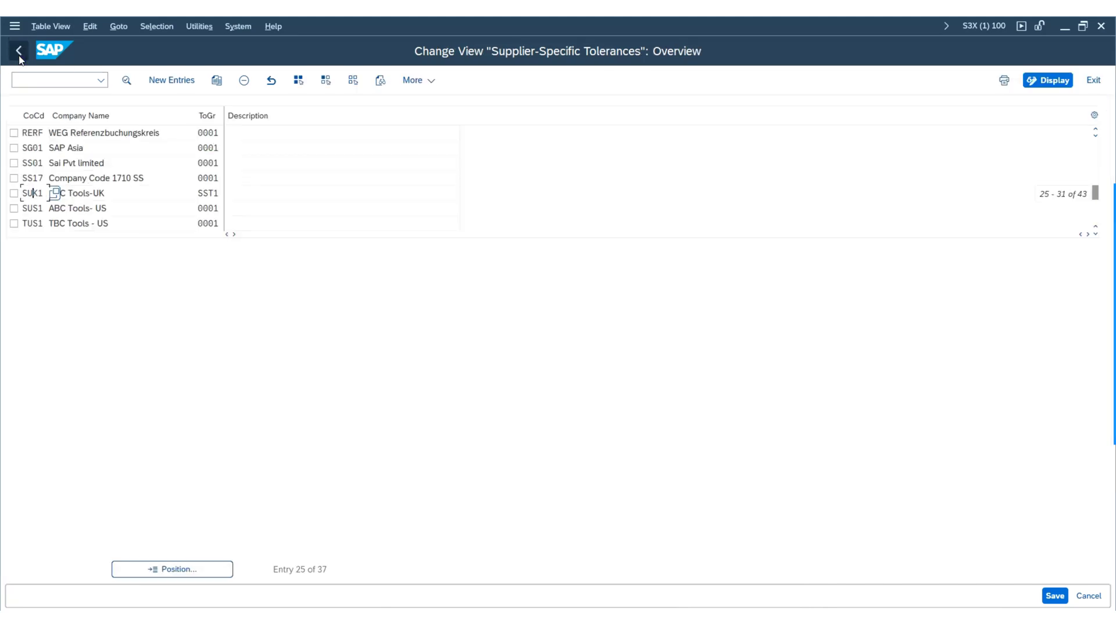
{"action": "left_click", "coordinate": [19, 56]}
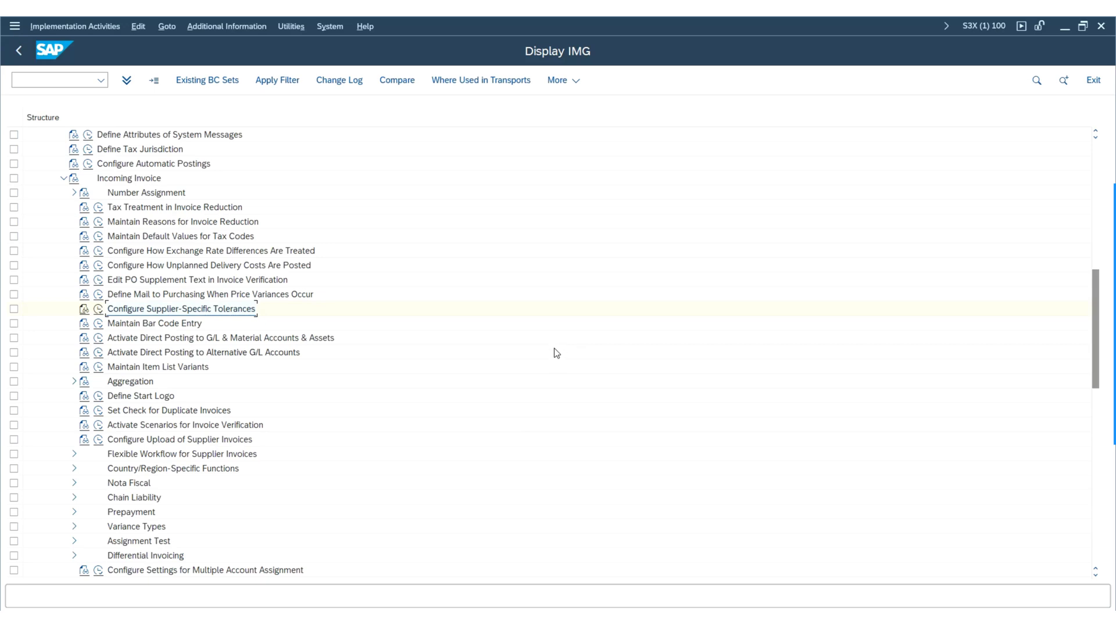
Expand Invoice Block in the IMG structure and open the Determine Payment Block activity
{"action": "scroll", "coordinate": [275, 324], "scroll_direction": "down", "scroll_amount": 3}
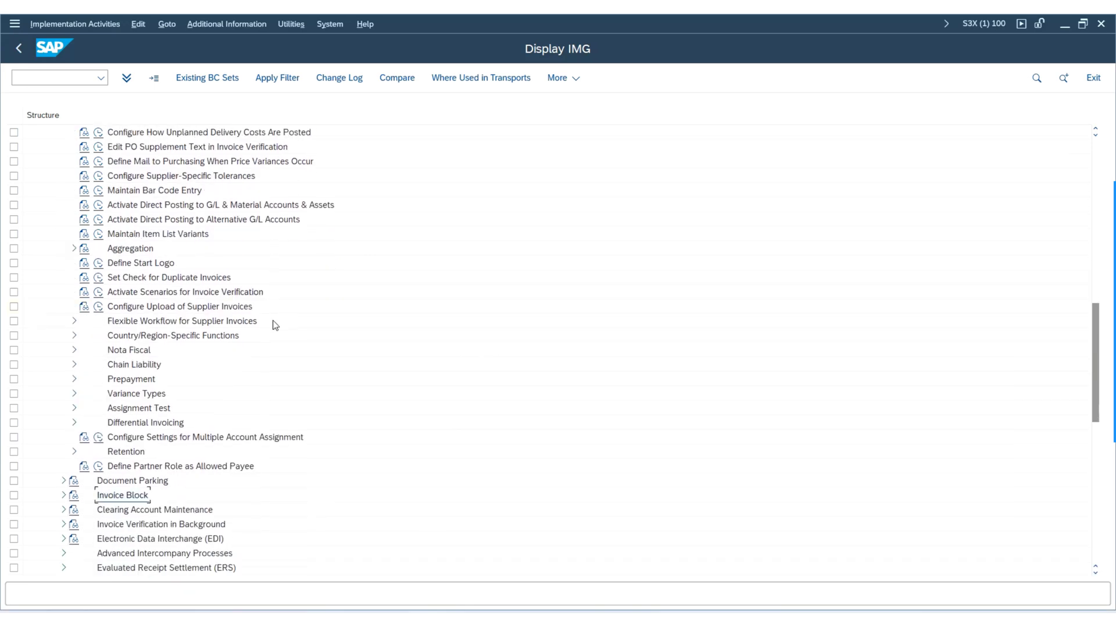
{"action": "scroll", "coordinate": [275, 324], "scroll_direction": "down", "scroll_amount": 3}
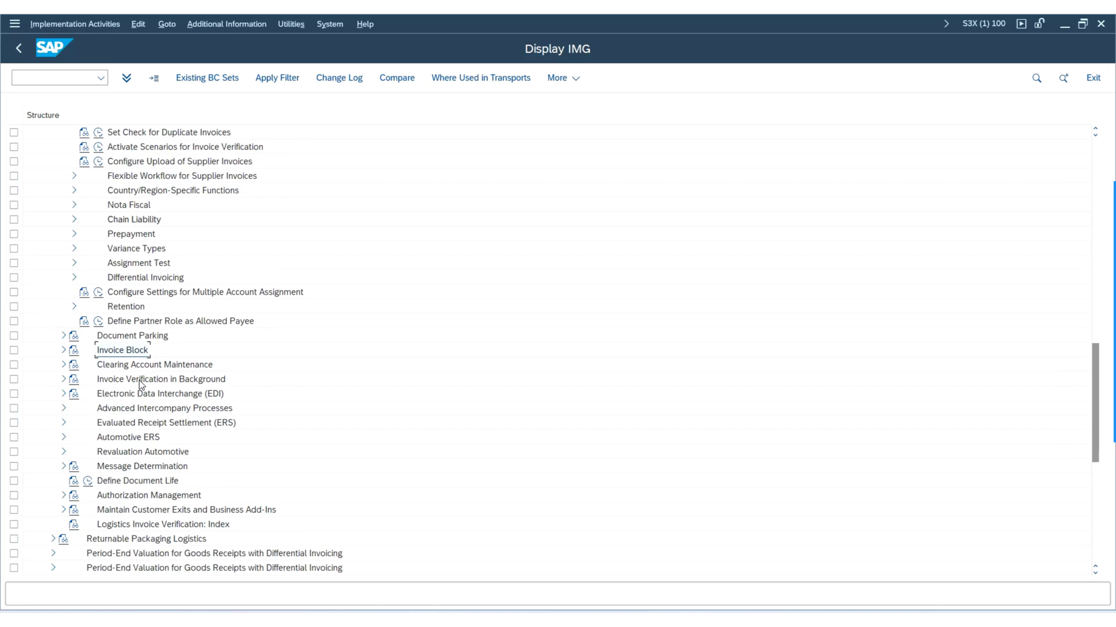
{"action": "scroll", "coordinate": [140, 384], "scroll_direction": "down", "scroll_amount": 2}
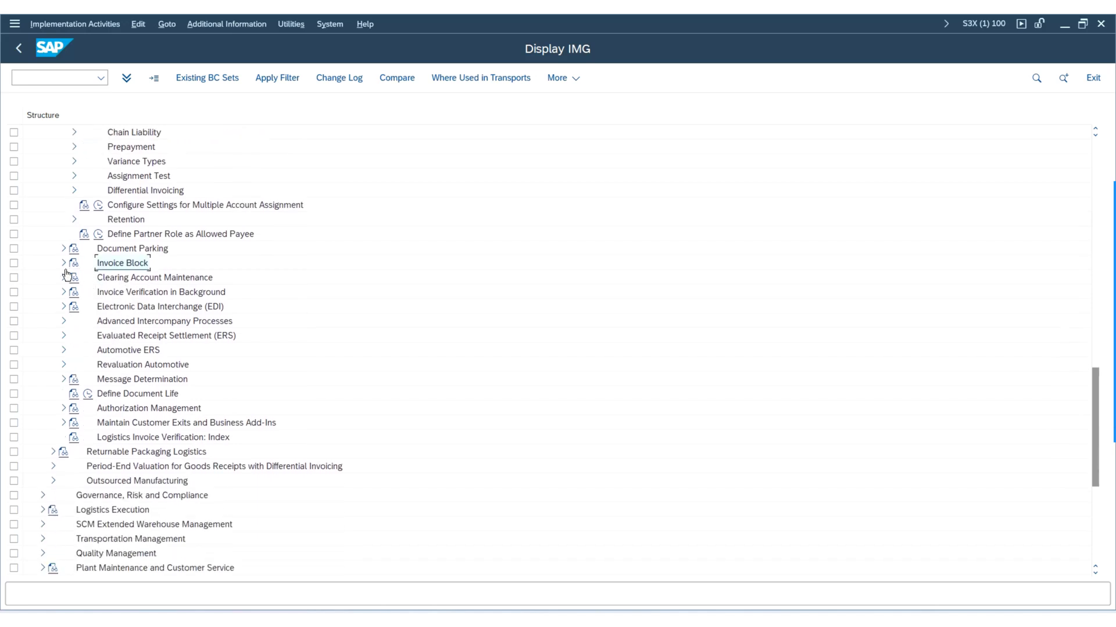
{"action": "left_click", "coordinate": [64, 263]}
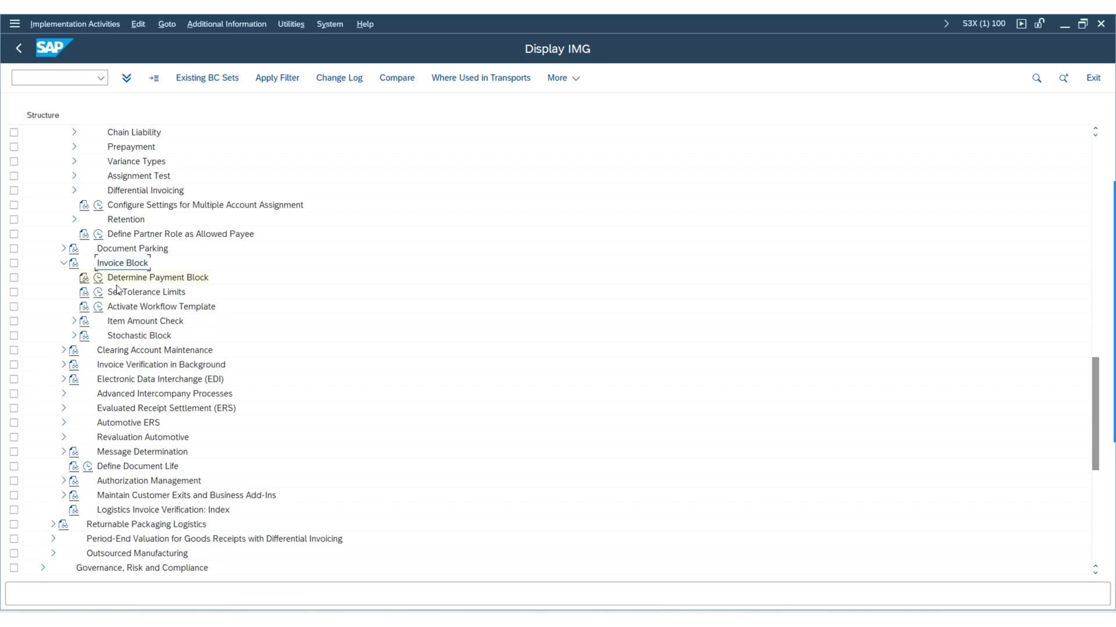
{"action": "left_click", "coordinate": [97, 279]}
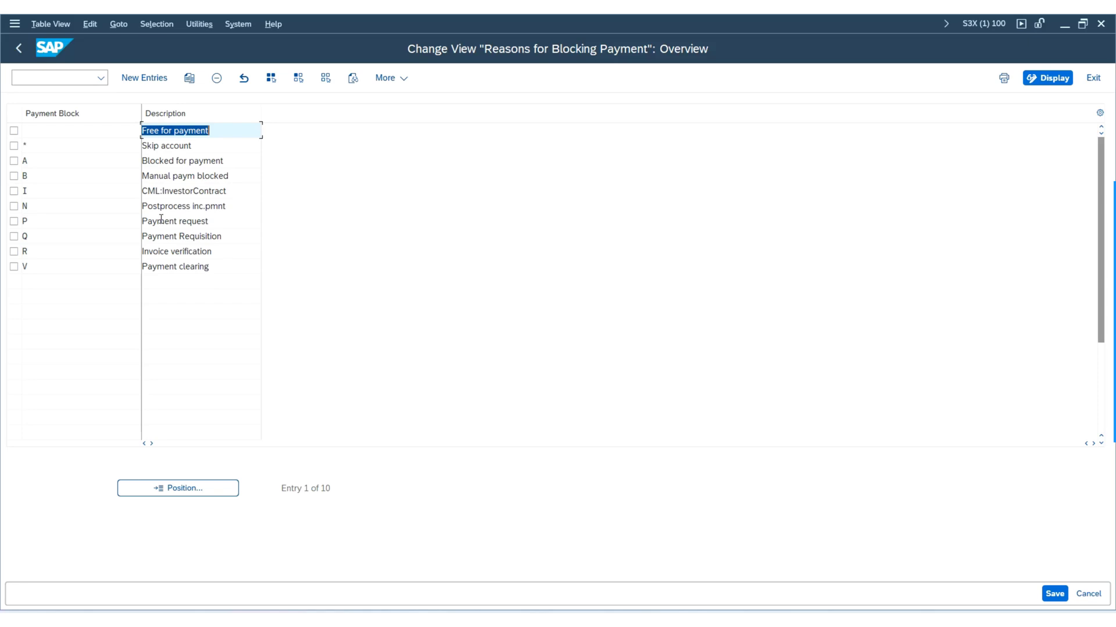
Examine the payment block reasons, including Manual paym blocked, Payment request, Invoice verification and Payment clearing
{"action": "left_click", "coordinate": [237, 176]}
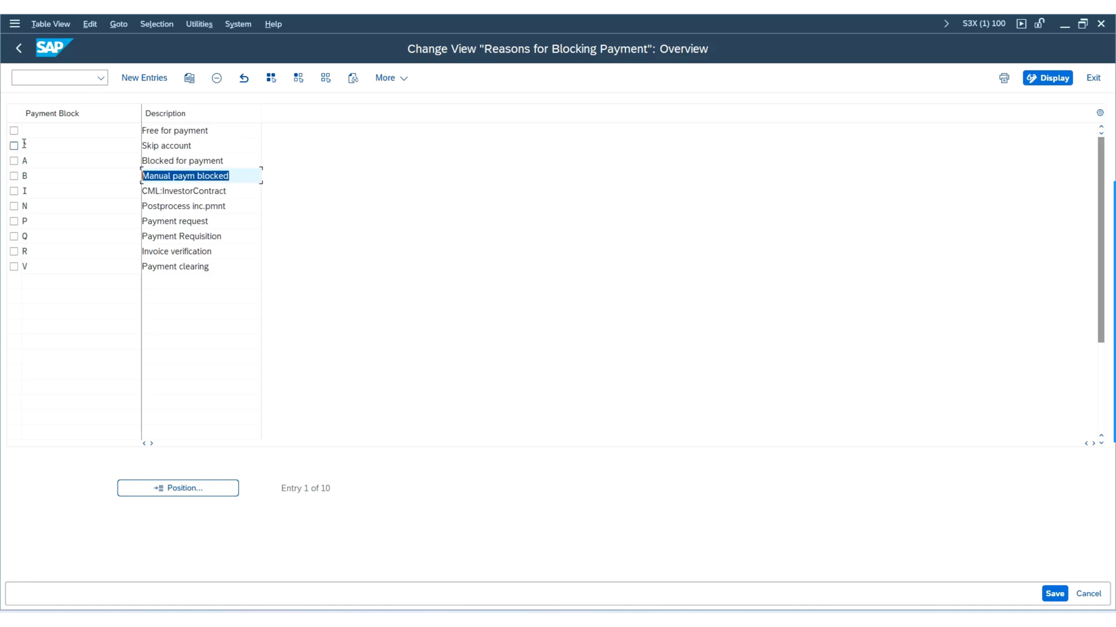
{"action": "left_click", "coordinate": [226, 222]}
{"action": "left_click", "coordinate": [190, 251]}
{"action": "left_click", "coordinate": [231, 266]}
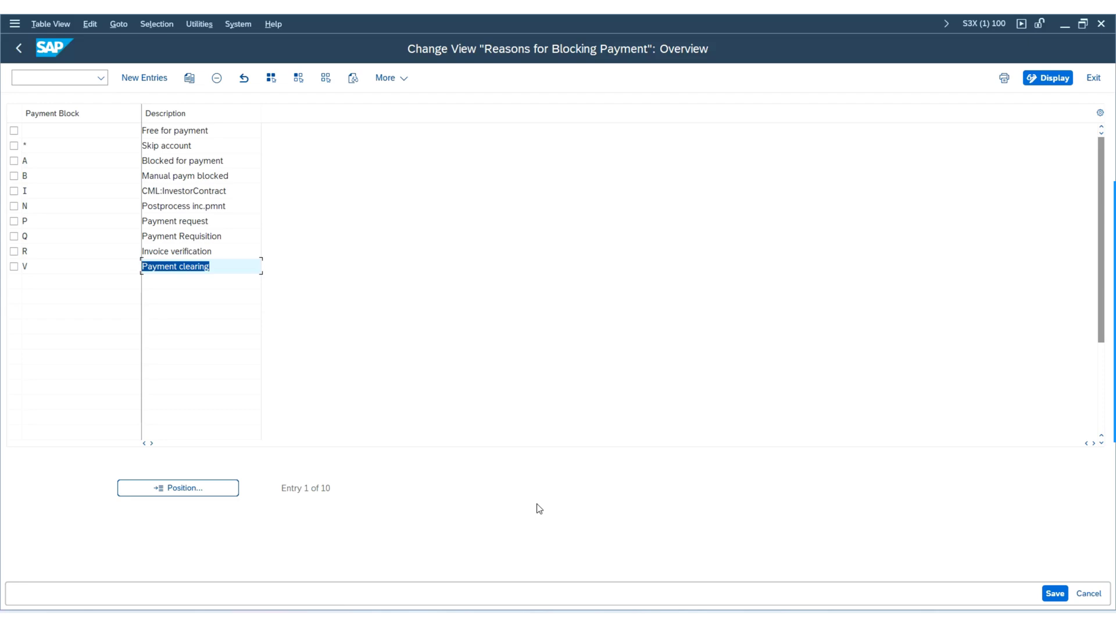
Open the Set Tolerance Limits activity under Invoice Block in the IMG structure
{"action": "mouse_move", "coordinate": [532, 594]}
{"action": "mouse_move", "coordinate": [568, 571]}
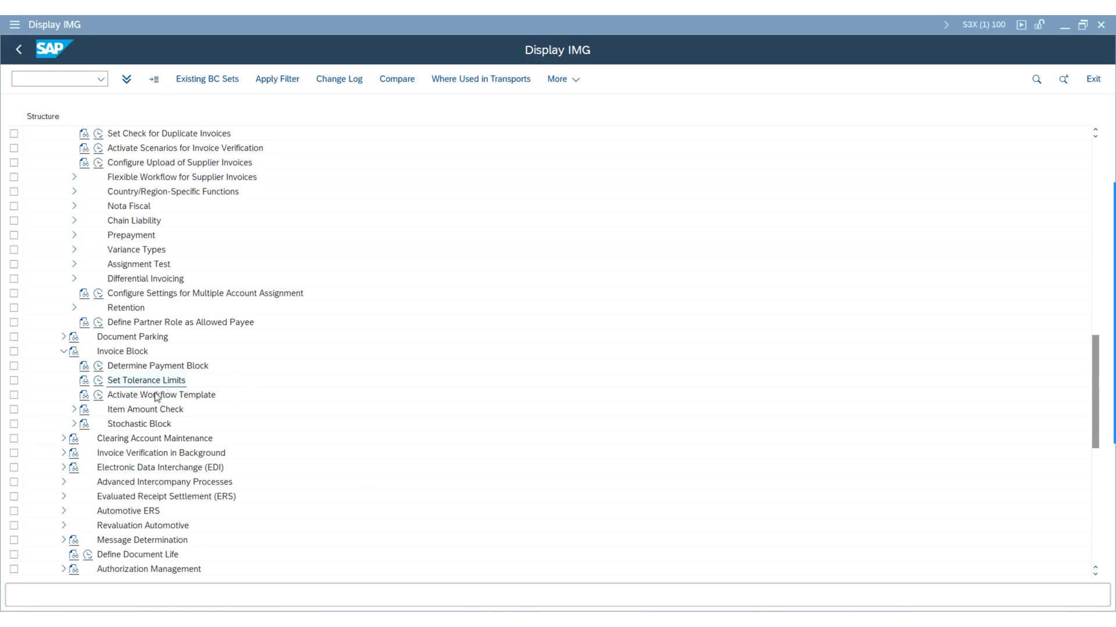
{"action": "left_click", "coordinate": [97, 382]}
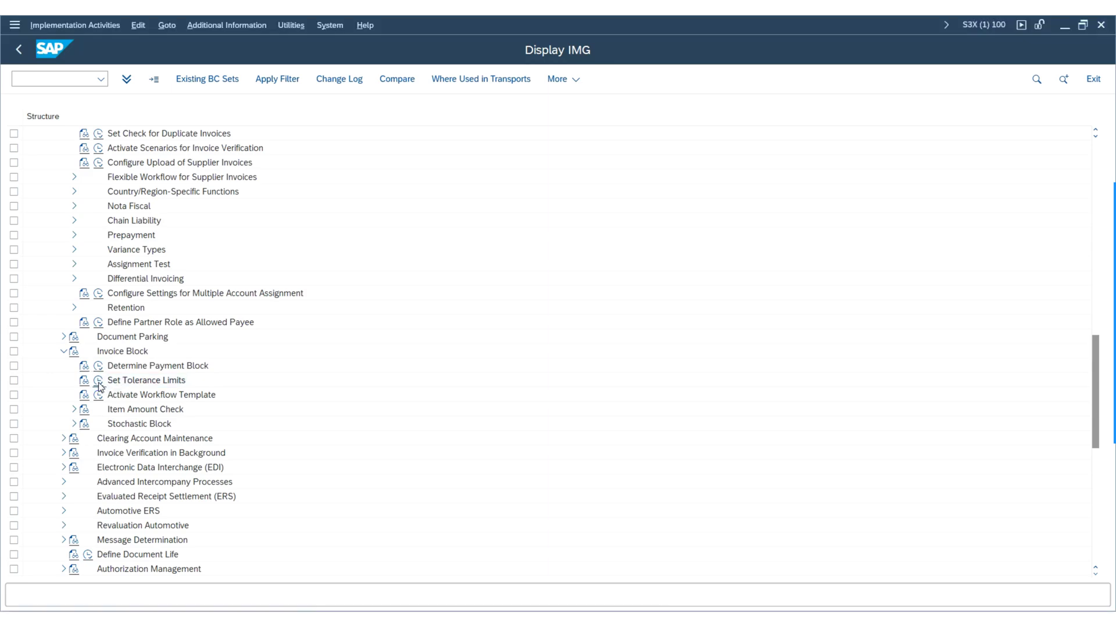
Open the Set Tolerance Limits activity and examine the company code 0001 tolerance keys, including AN, BD, DQ, DW, PP, PS and VP
{"action": "left_click", "coordinate": [98, 383]}
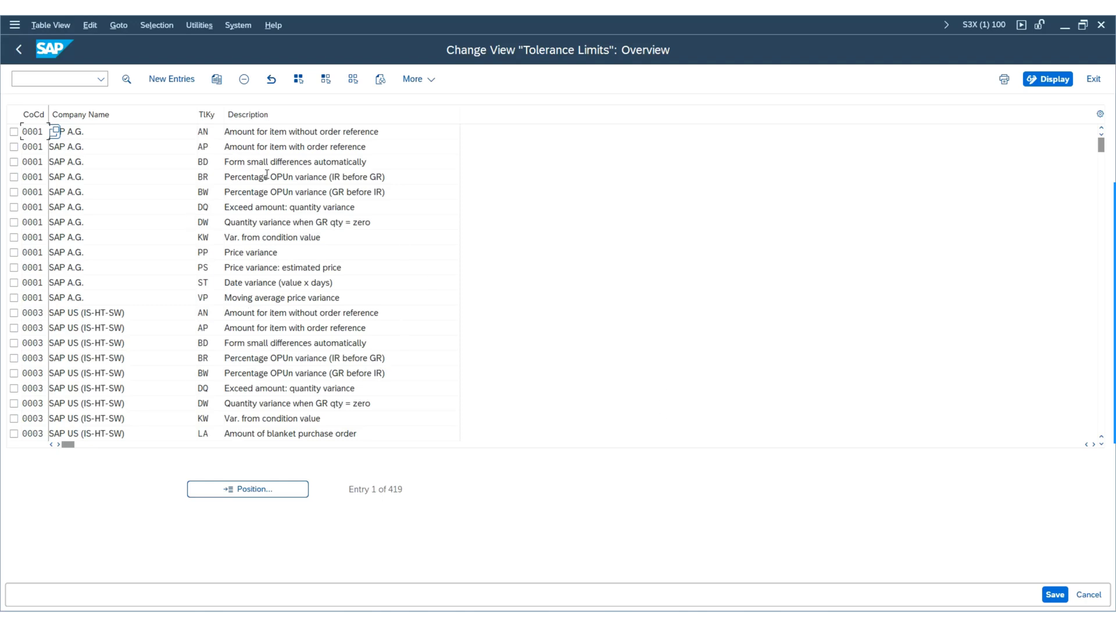
{"action": "left_click_drag", "start_coordinate": [395, 137], "coordinate": [99, 146]}
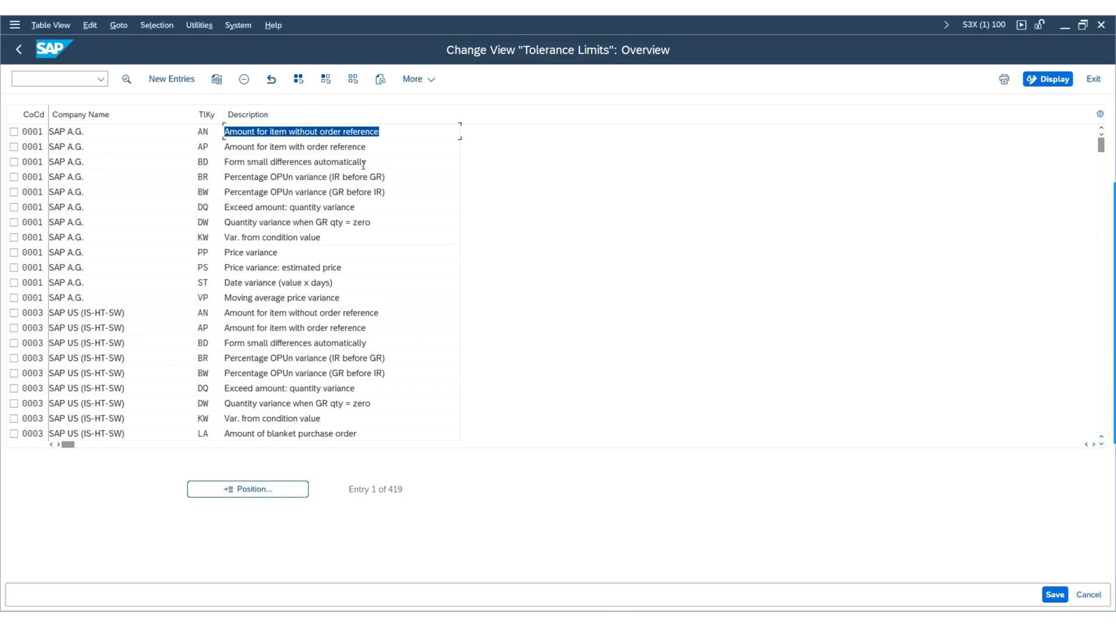
{"action": "left_click_drag", "start_coordinate": [391, 162], "coordinate": [77, 154]}
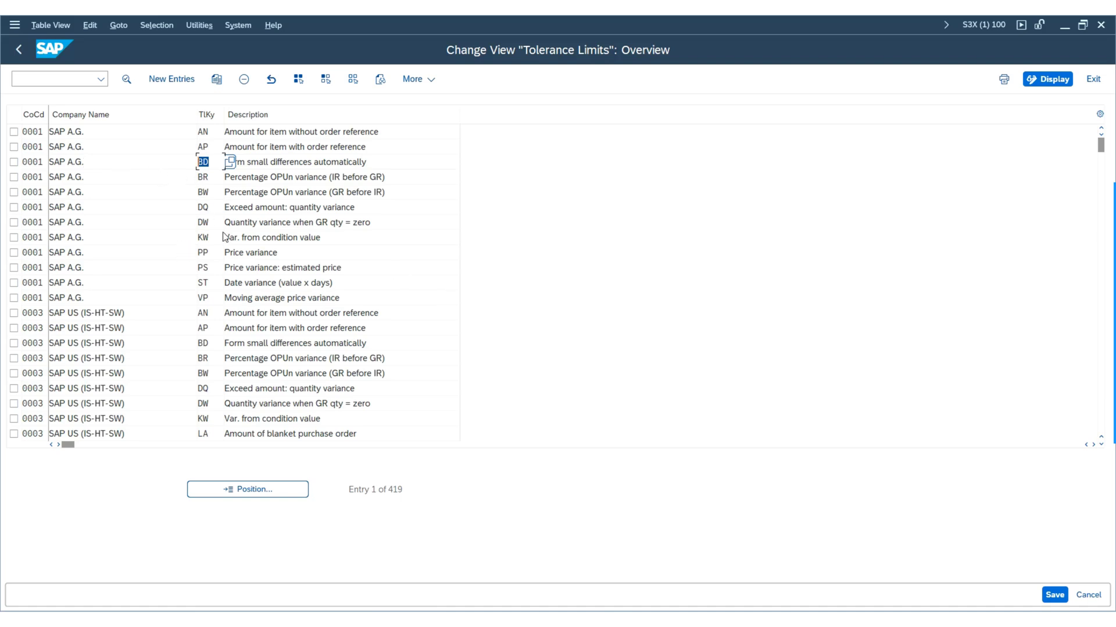
{"action": "left_click", "coordinate": [384, 220]}
{"action": "left_click_drag", "start_coordinate": [389, 225], "coordinate": [220, 224]}
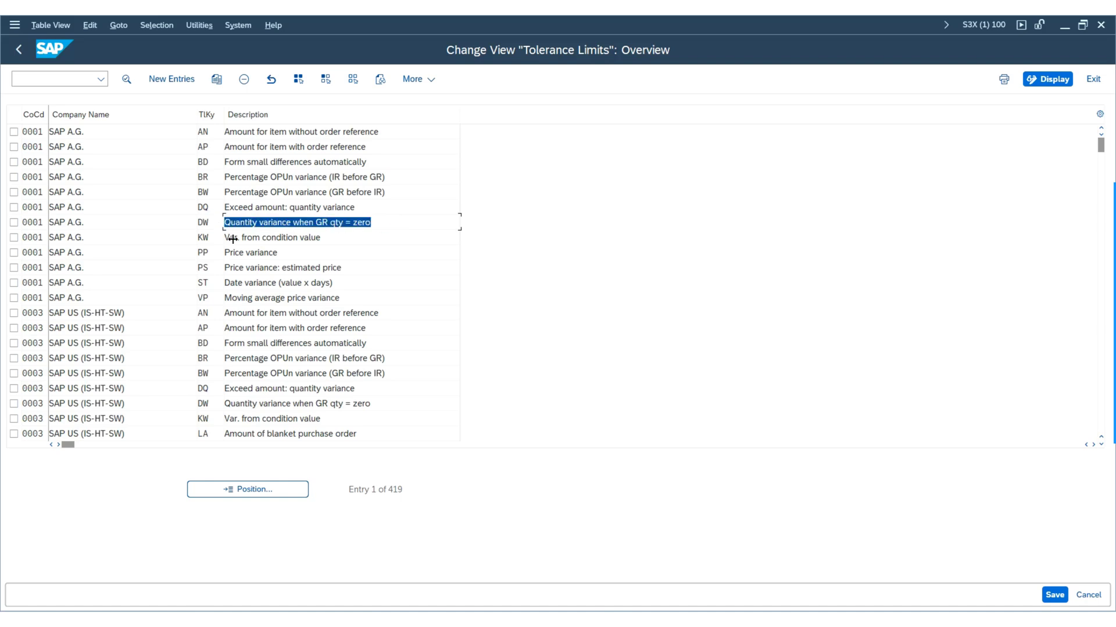
{"action": "triple_click", "coordinate": [277, 249]}
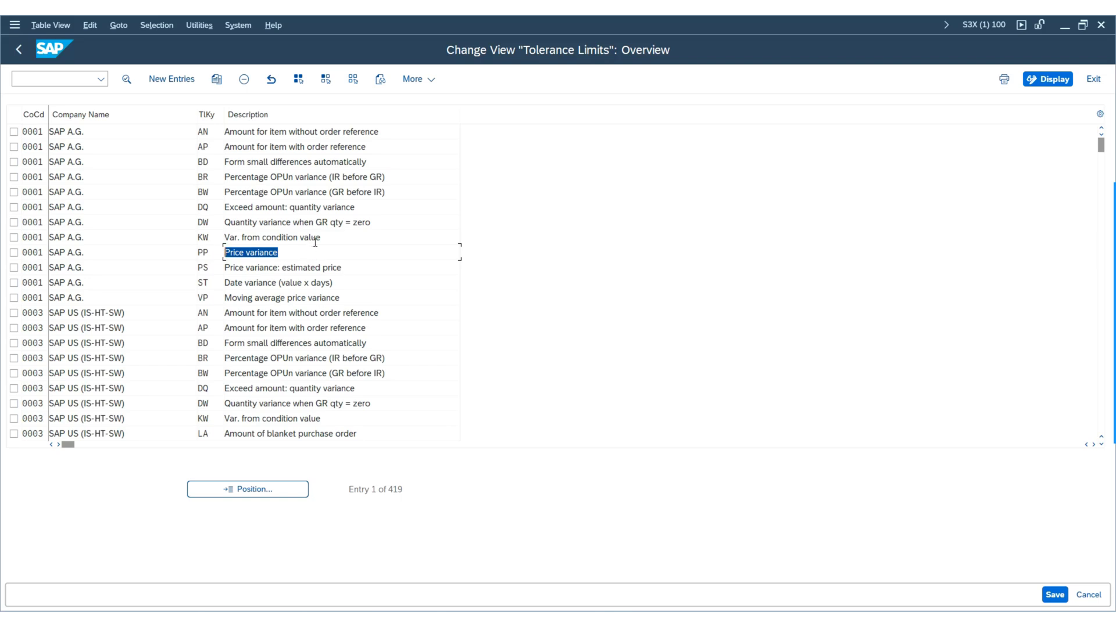
{"action": "left_click_drag", "start_coordinate": [386, 217], "coordinate": [168, 224]}
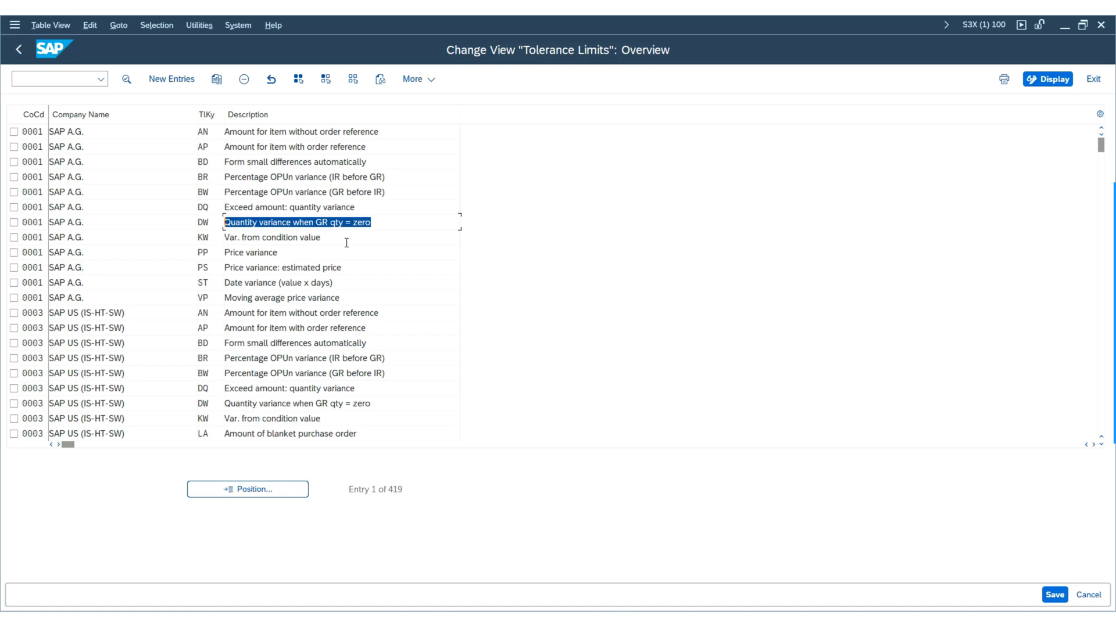
{"action": "left_click", "coordinate": [229, 206]}
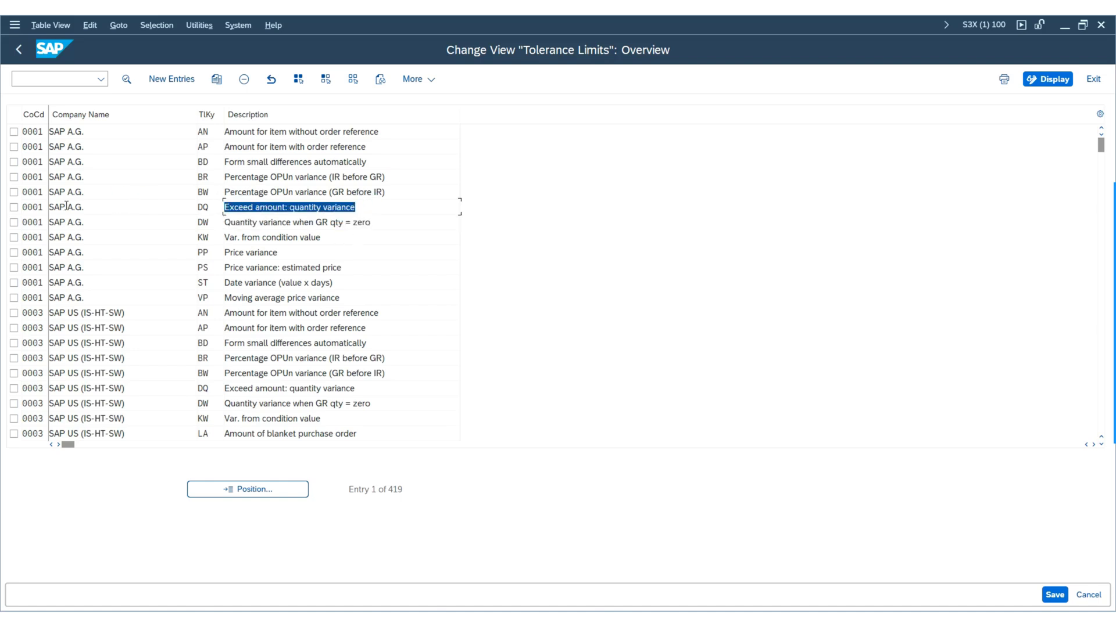
{"action": "left_click", "coordinate": [373, 223]}
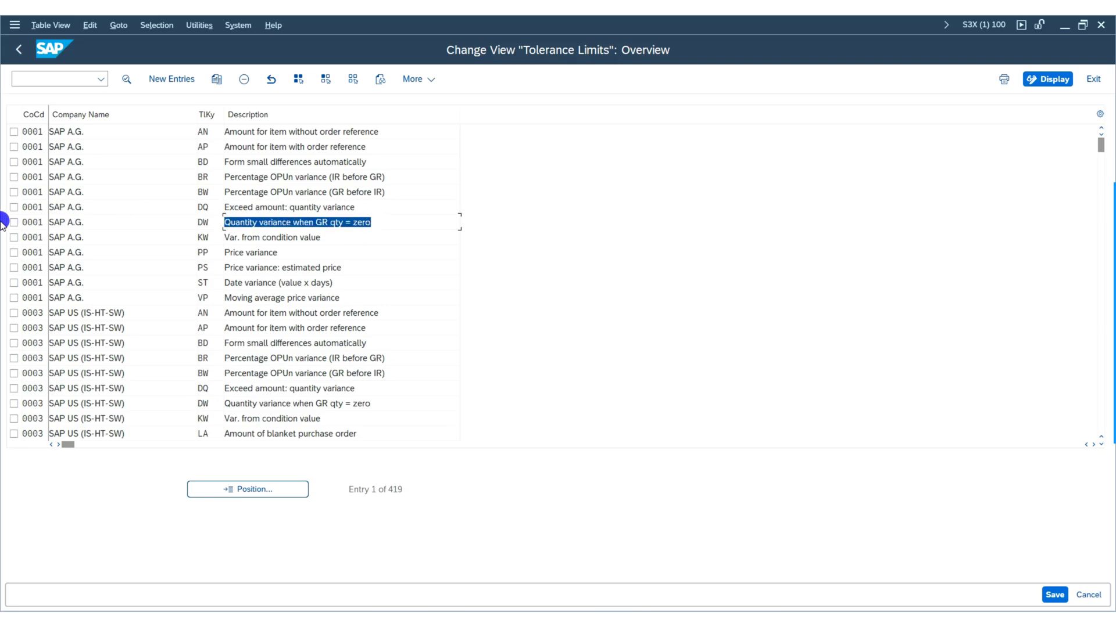
{"action": "left_click", "coordinate": [284, 254]}
{"action": "left_click", "coordinate": [356, 266]}
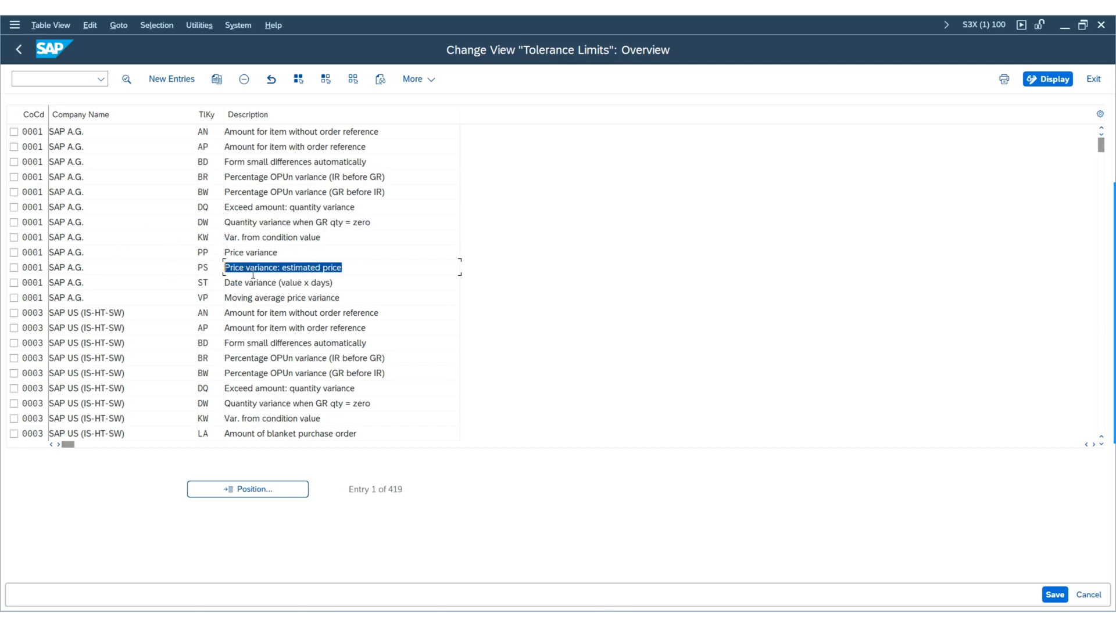
{"action": "left_click", "coordinate": [339, 295]}
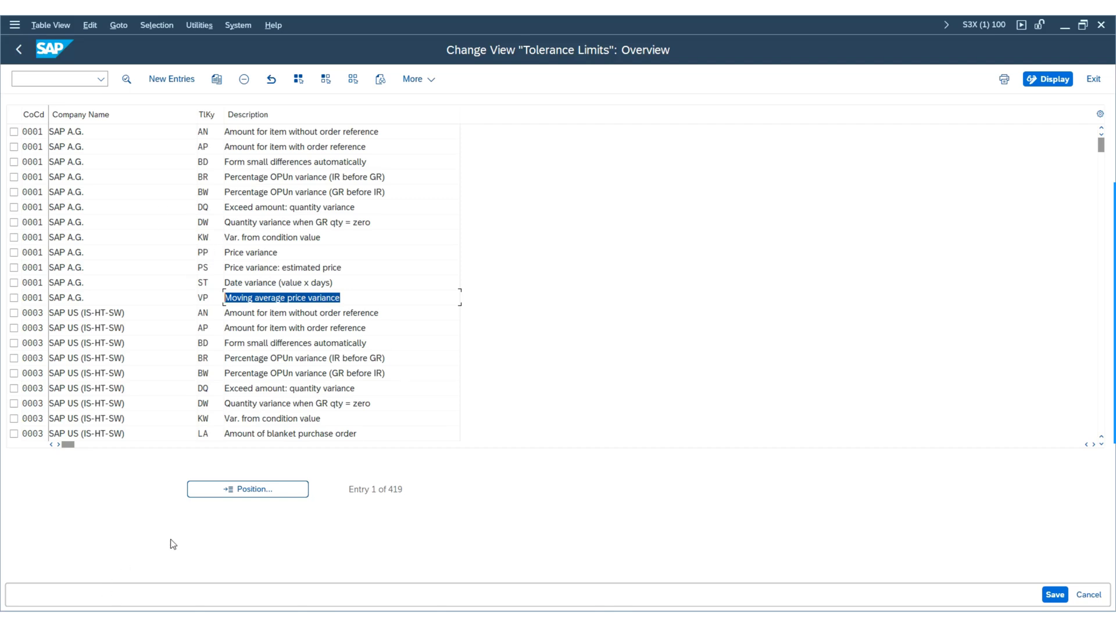
Position the tolerance limits list at company code SUK1 and check which tolerance keys exist for it
{"action": "left_click", "coordinate": [239, 493]}
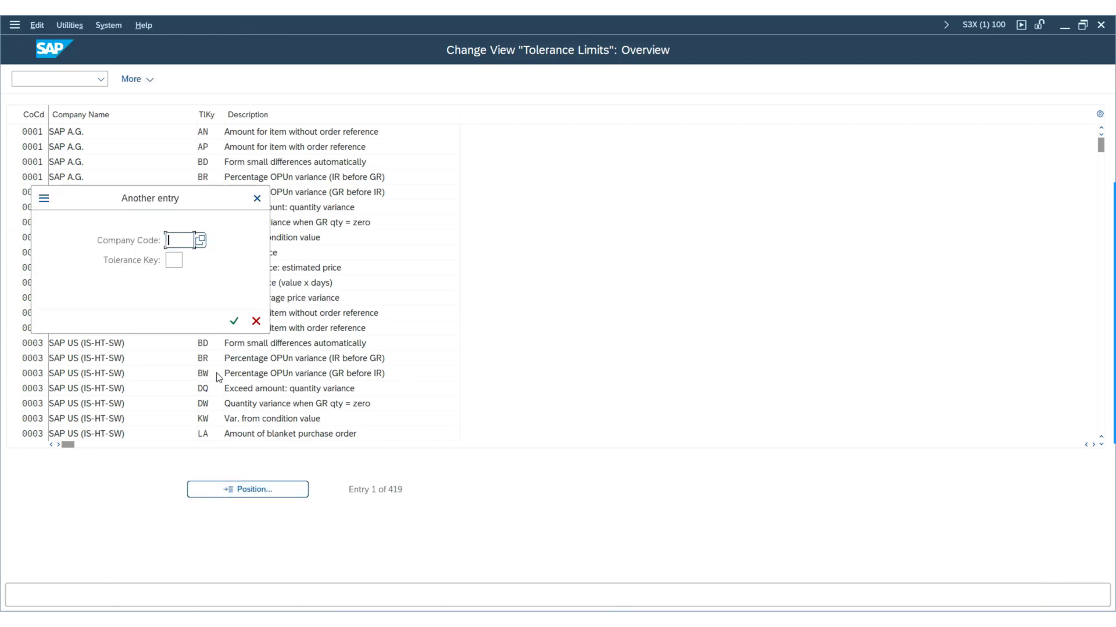
{"action": "key", "text": "Down"}
{"action": "key", "text": "Return"}
{"action": "key", "text": "Return"}
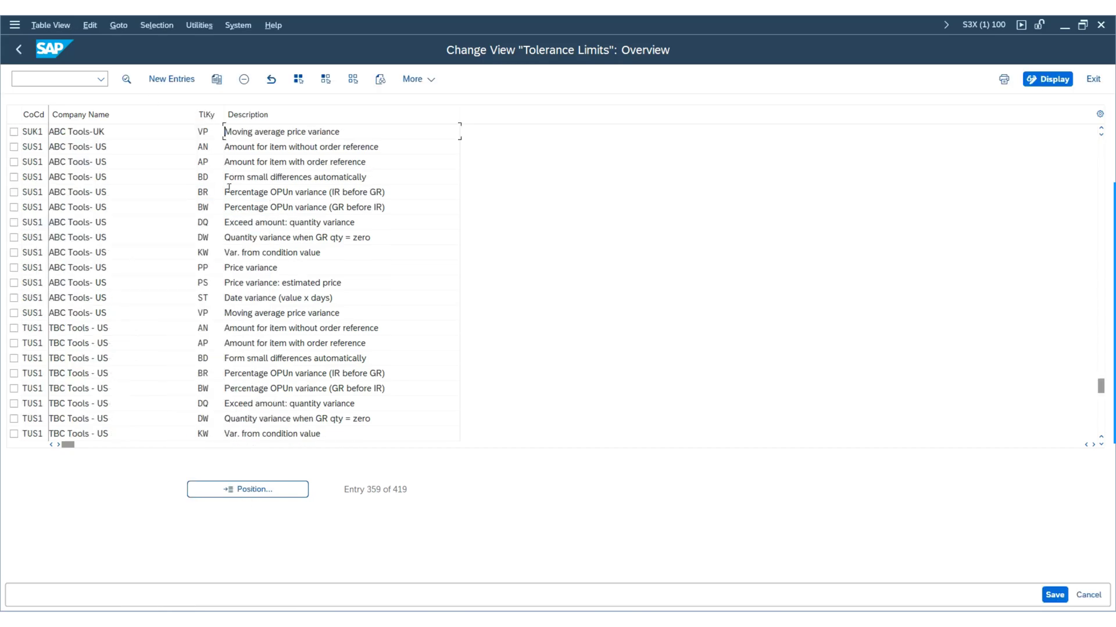
{"action": "left_click", "coordinate": [250, 179]}
{"action": "scroll", "coordinate": [349, 198], "scroll_direction": "up", "scroll_amount": 1}
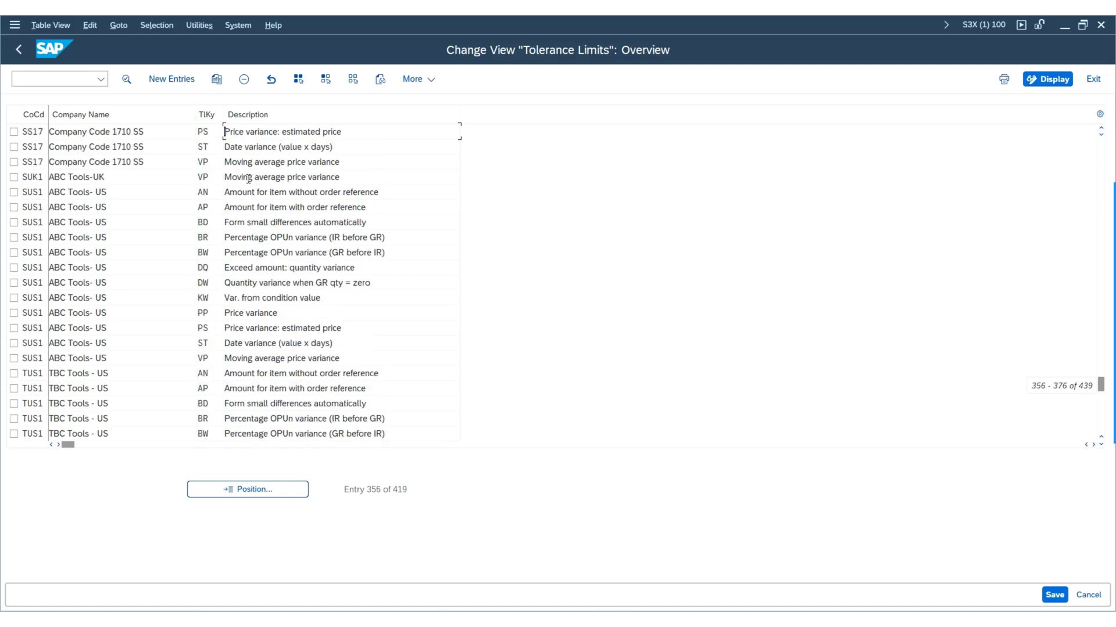
{"action": "left_click", "coordinate": [370, 178]}
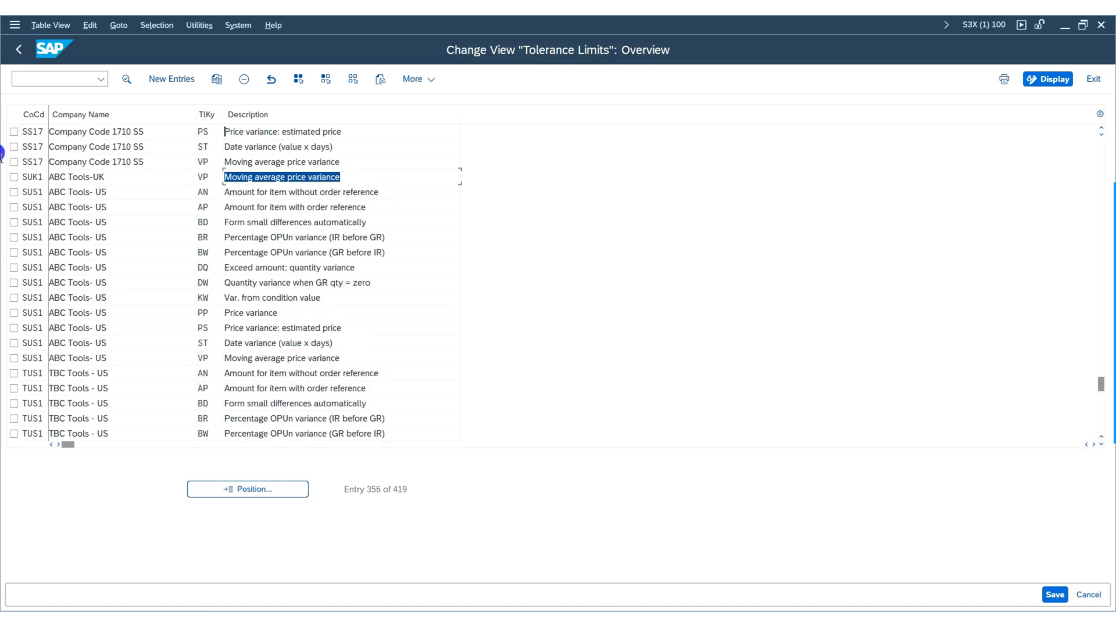
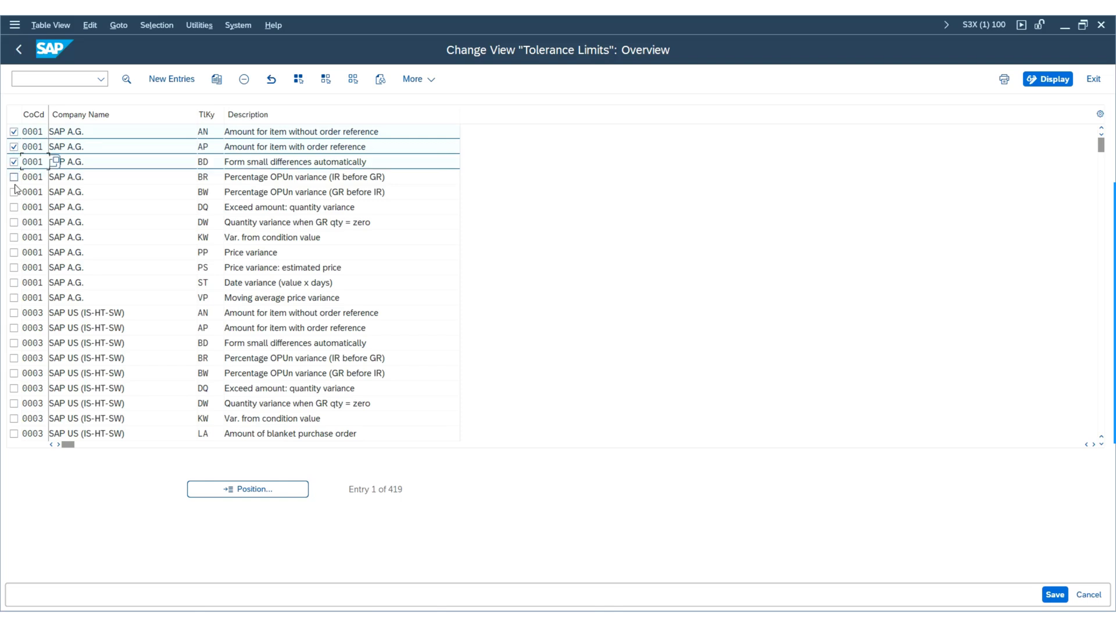
Add company code 0001 tolerance keys BR, BW, DQ, DW, KW, PP, PS and ST to the selected entries
{"action": "left_click", "coordinate": [14, 177]}
{"action": "left_click", "coordinate": [14, 193]}
{"action": "left_click", "coordinate": [14, 208]}
{"action": "left_click", "coordinate": [14, 223]}
{"action": "left_click", "coordinate": [14, 237]}
{"action": "left_click", "coordinate": [14, 252]}
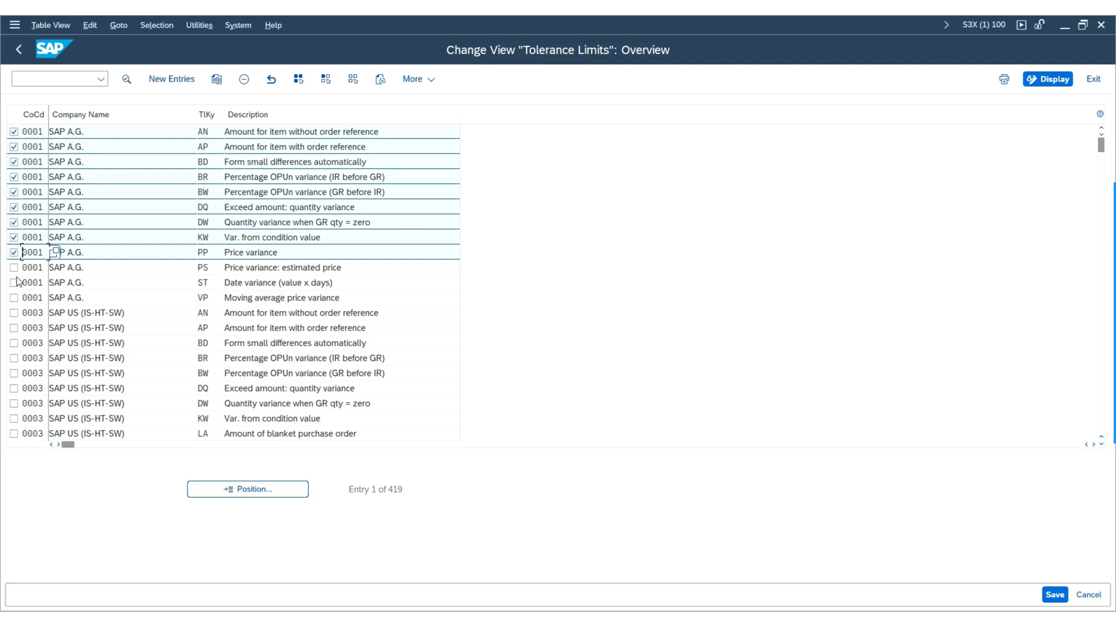
{"action": "left_click", "coordinate": [14, 268]}
{"action": "left_click", "coordinate": [14, 283]}
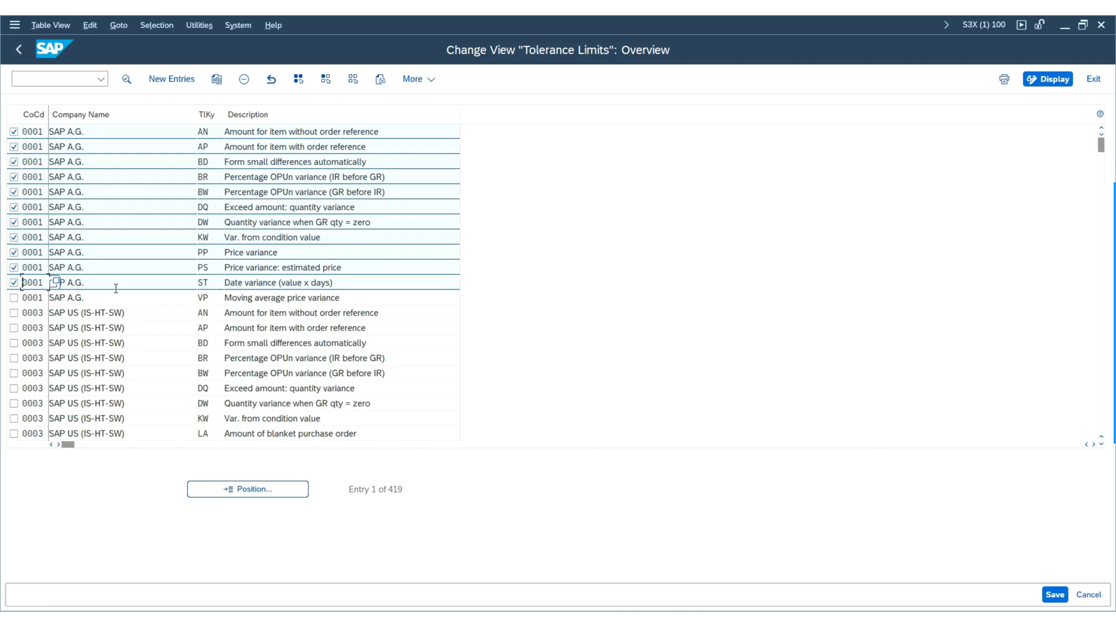
Start copying the selected tolerance entries and assign the AN entry to company code SUK1
{"action": "left_click", "coordinate": [216, 79]}
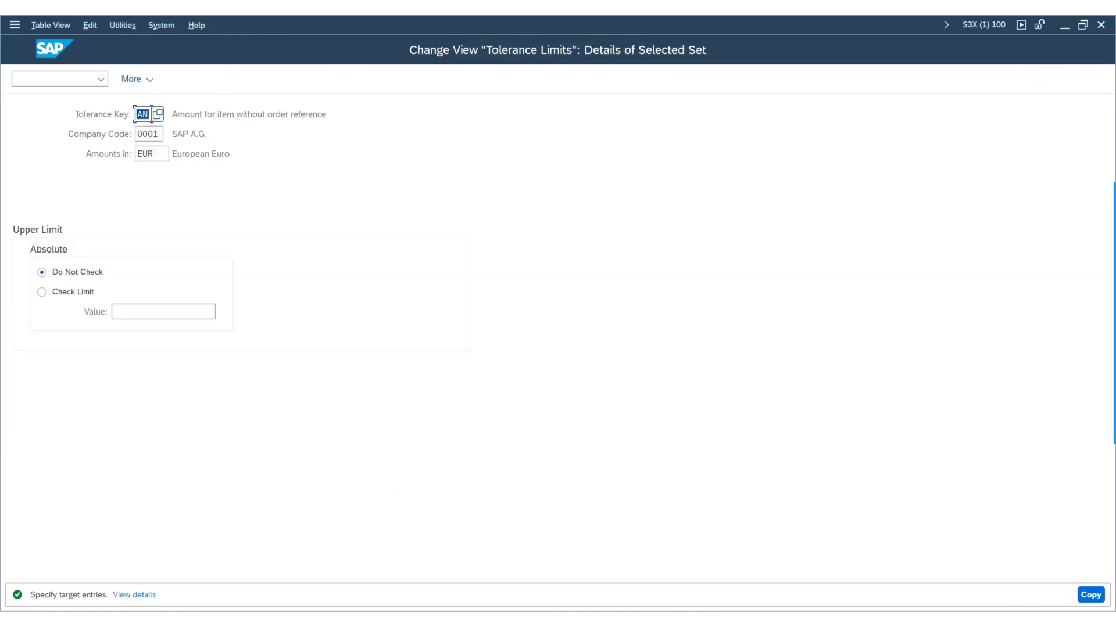
{"action": "key", "text": "Tab"}
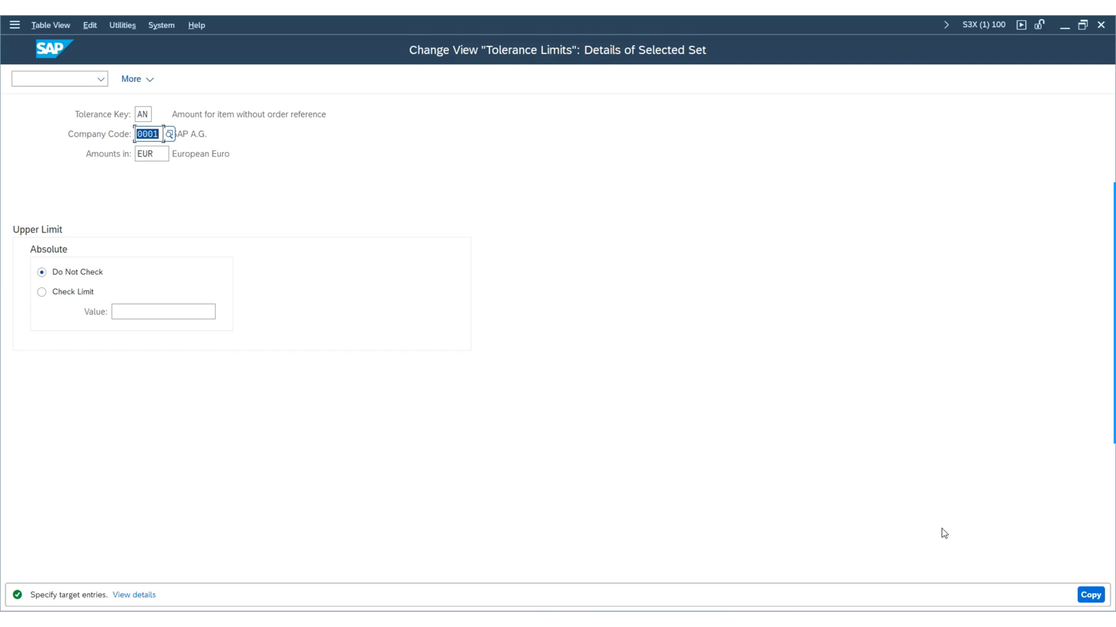
{"action": "key", "text": "Delete"}
{"action": "key", "text": "Return"}
{"action": "key", "text": "shift+Home"}
{"action": "key", "text": "End"}
{"action": "double_click", "coordinate": [152, 133]}
{"action": "left_click", "coordinate": [200, 222]}
{"action": "key", "text": "Return"}
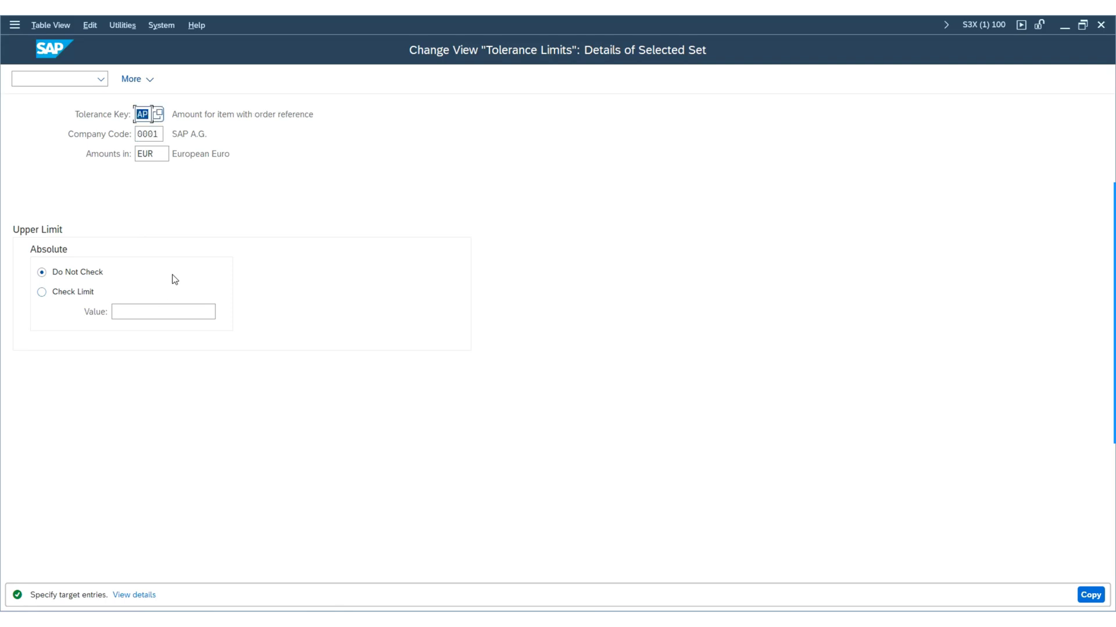
Copy the AP tolerance entry, amount for item with order reference, to company code SUK1
{"action": "left_click", "coordinate": [156, 136]}
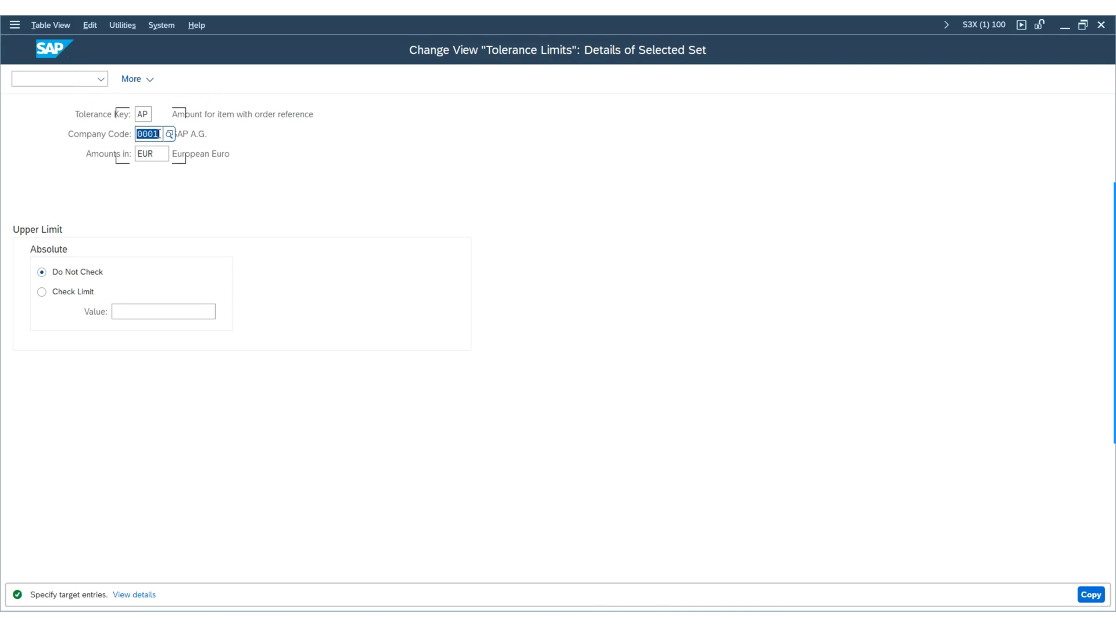
{"action": "left_click", "coordinate": [163, 134]}
{"action": "left_click", "coordinate": [158, 133]}
{"action": "key", "text": "Return"}
Copy the BD tolerance entry for forming small differences automatically to company code SUK1
{"action": "left_click", "coordinate": [158, 133]}
{"action": "left_click", "coordinate": [159, 134]}
{"action": "key", "text": "Down"}
{"action": "key", "text": "Return"}
{"action": "key", "text": "Tab"}
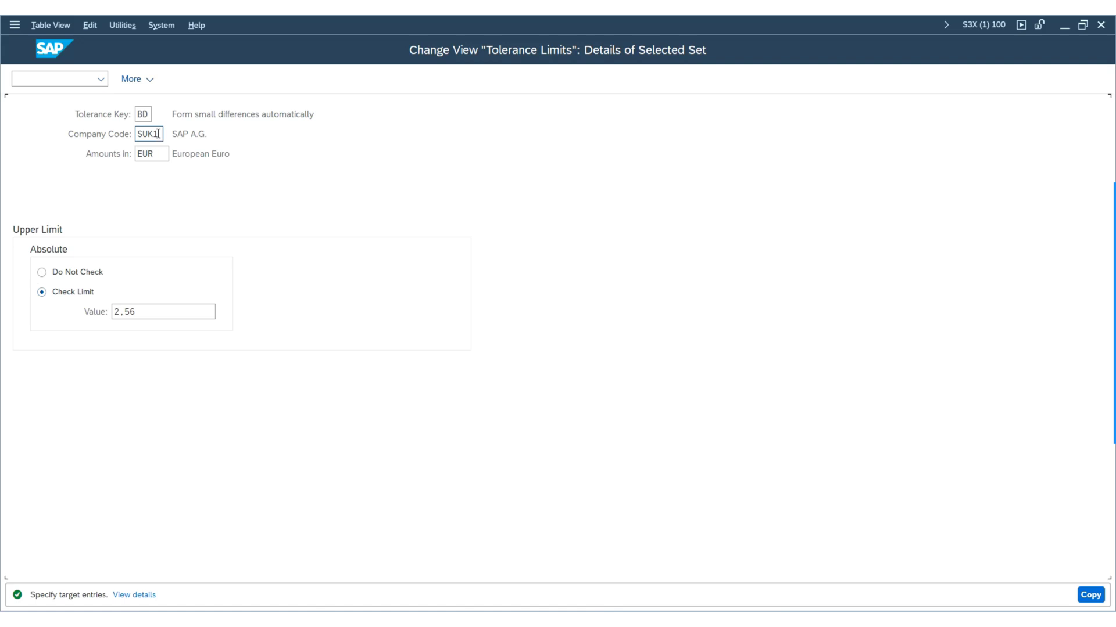
{"action": "key", "text": "Return"}
Copy the BR tolerance entry, percentage OPUn variance (IR before GR), to company code SUK1
{"action": "double_click", "coordinate": [149, 134]}
{"action": "type", "text": "S"}
{"action": "key", "text": "Down"}
{"action": "key", "text": "Return"}
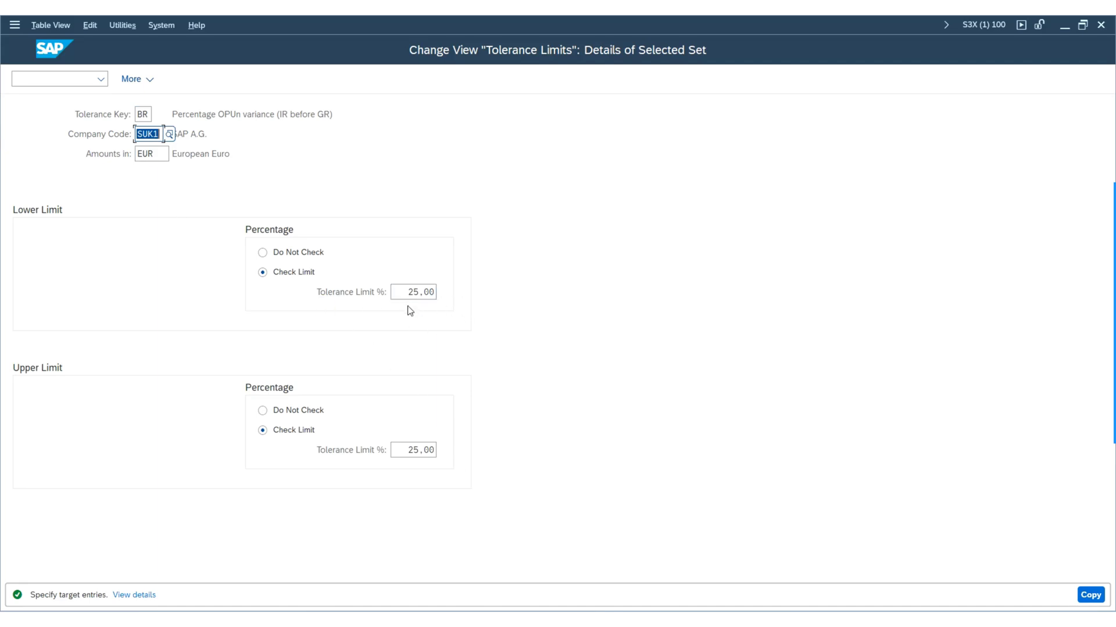
{"action": "left_click", "coordinate": [145, 154]}
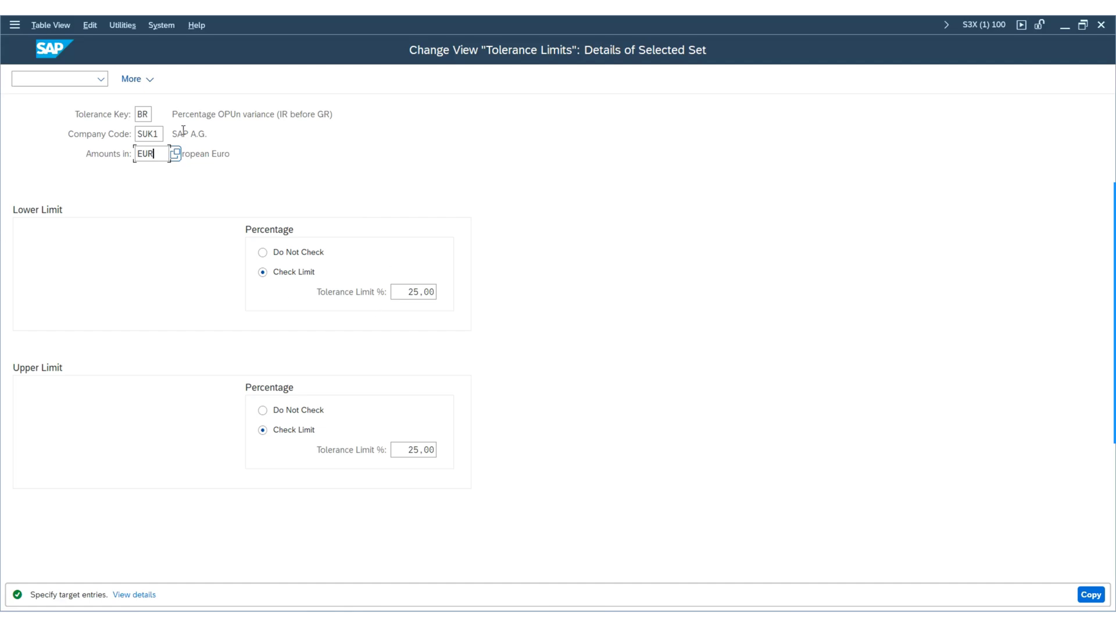
{"action": "key", "text": "Return"}
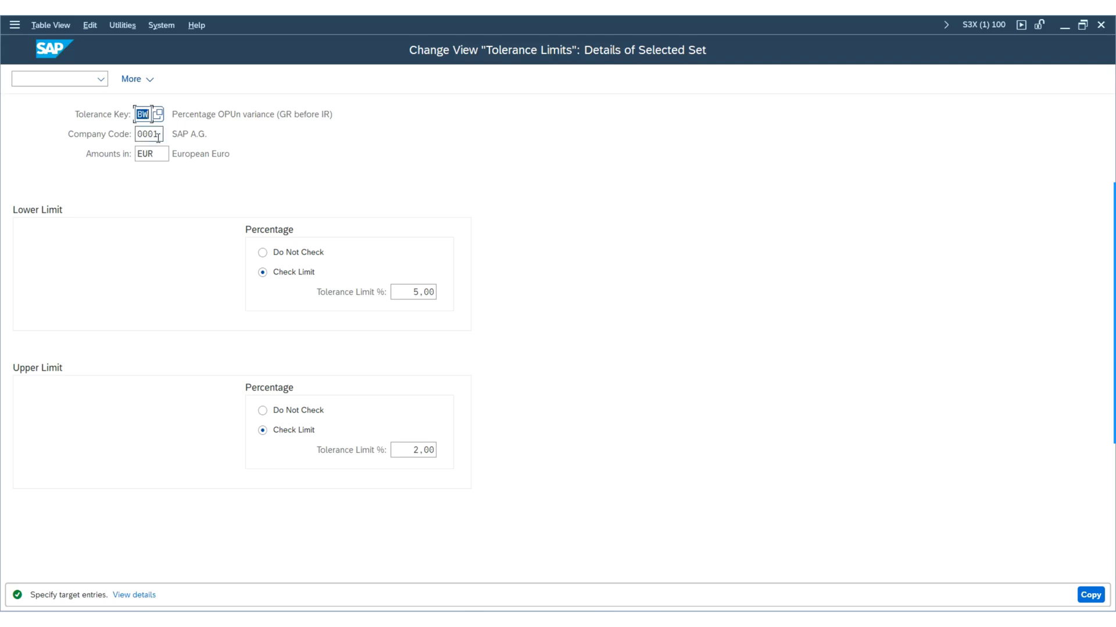
Copy the BW tolerance entry, percentage OPUn variance (GR before IR), to company code SUK1
{"action": "key", "text": "Tab"}
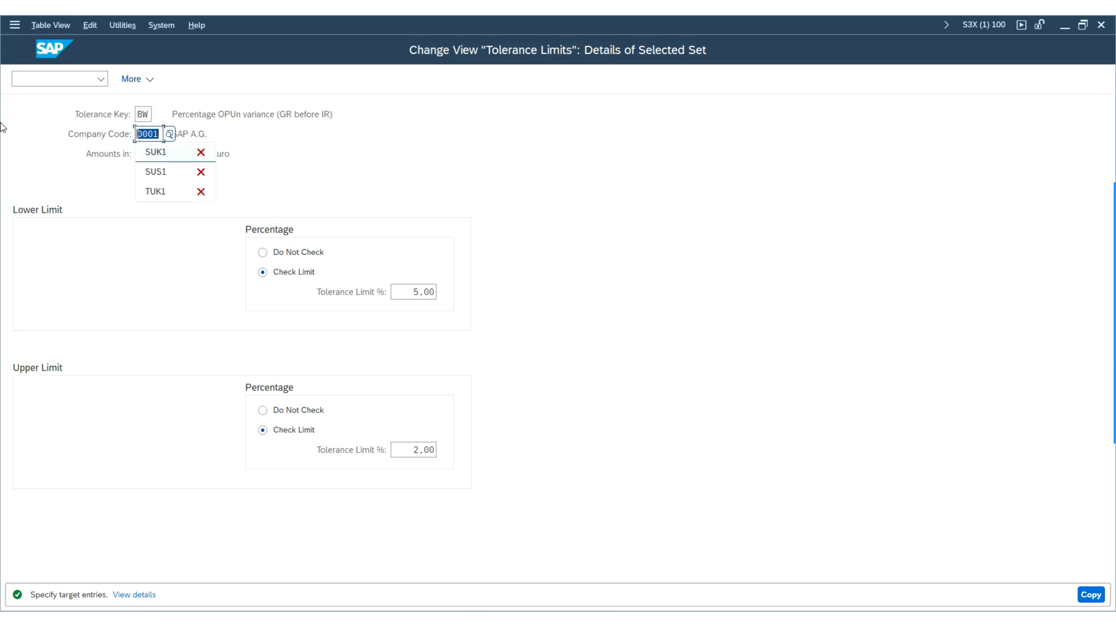
{"action": "key", "text": "Down"}
{"action": "key", "text": "Return"}
{"action": "key", "text": "Return"}
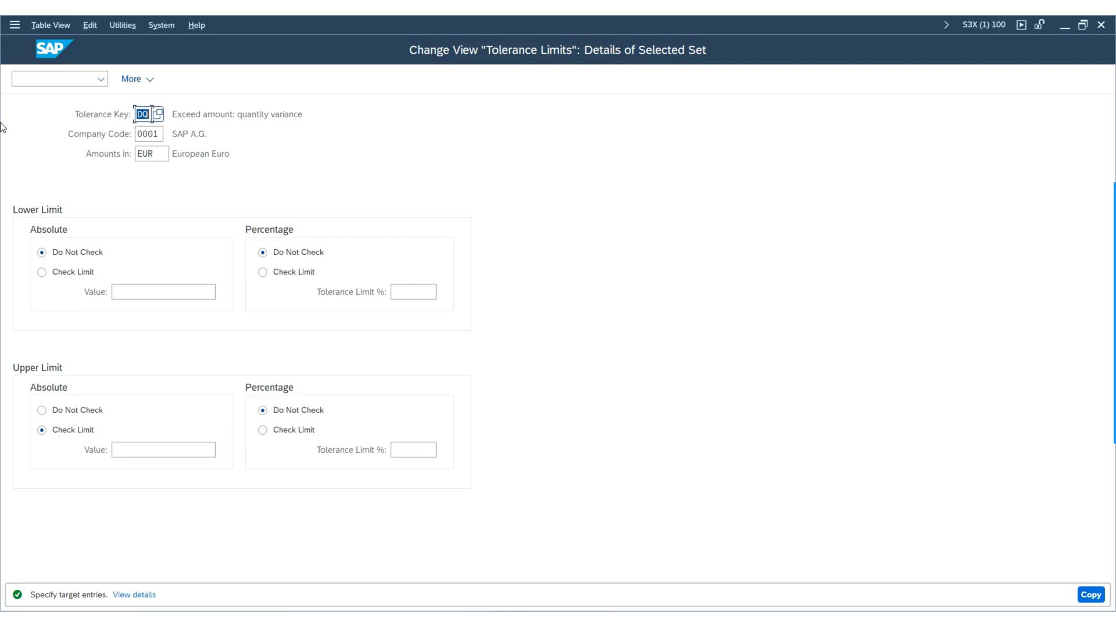
Copy the DQ tolerance entry, exceed amount: quantity variance, to company code SUK1
{"action": "key", "text": "Tab"}
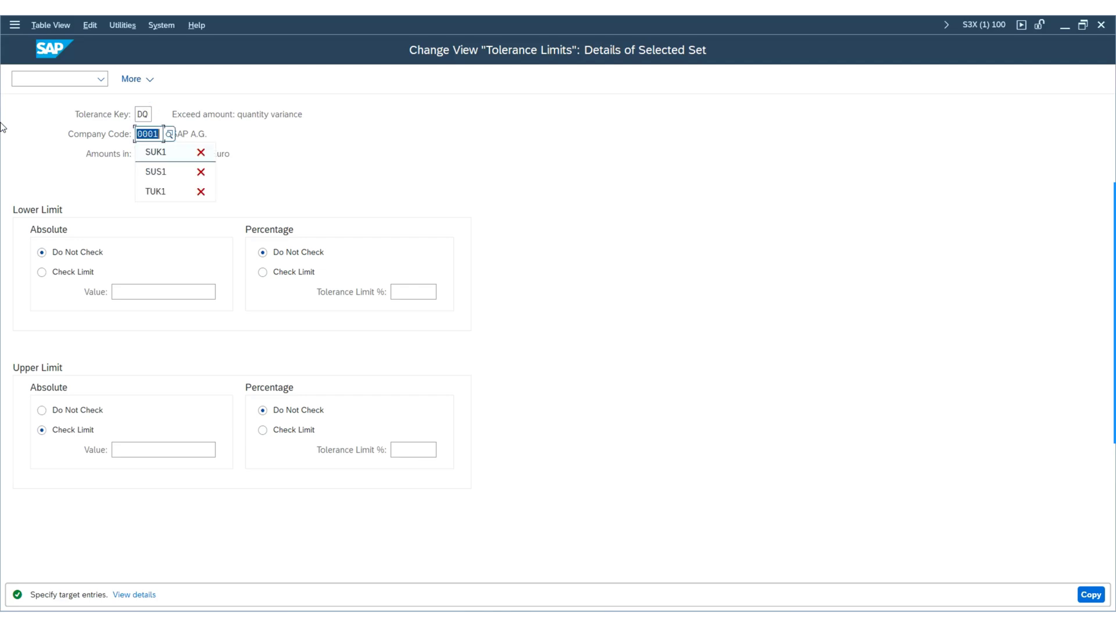
{"action": "key", "text": "Down"}
{"action": "key", "text": "Return"}
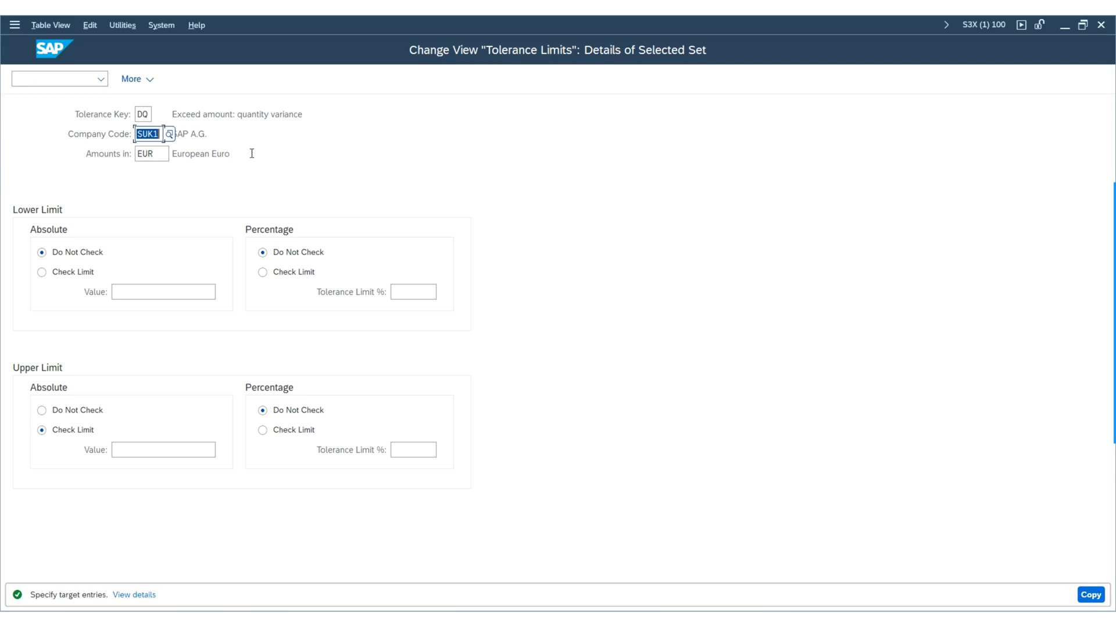
{"action": "key", "text": "shift+Tab"}
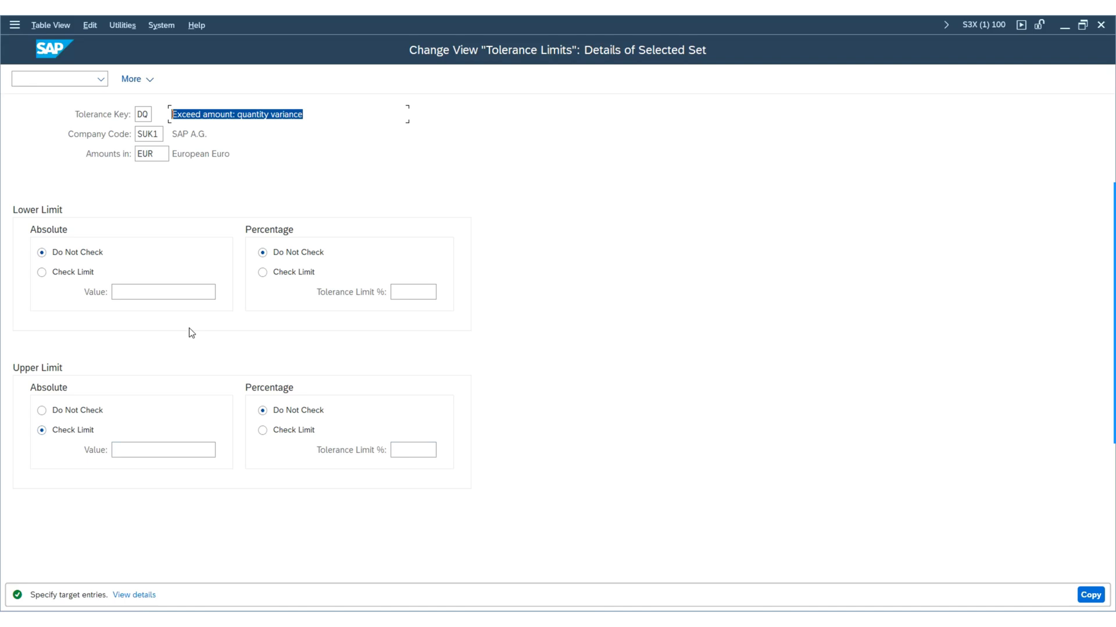
{"action": "key", "text": "Return"}
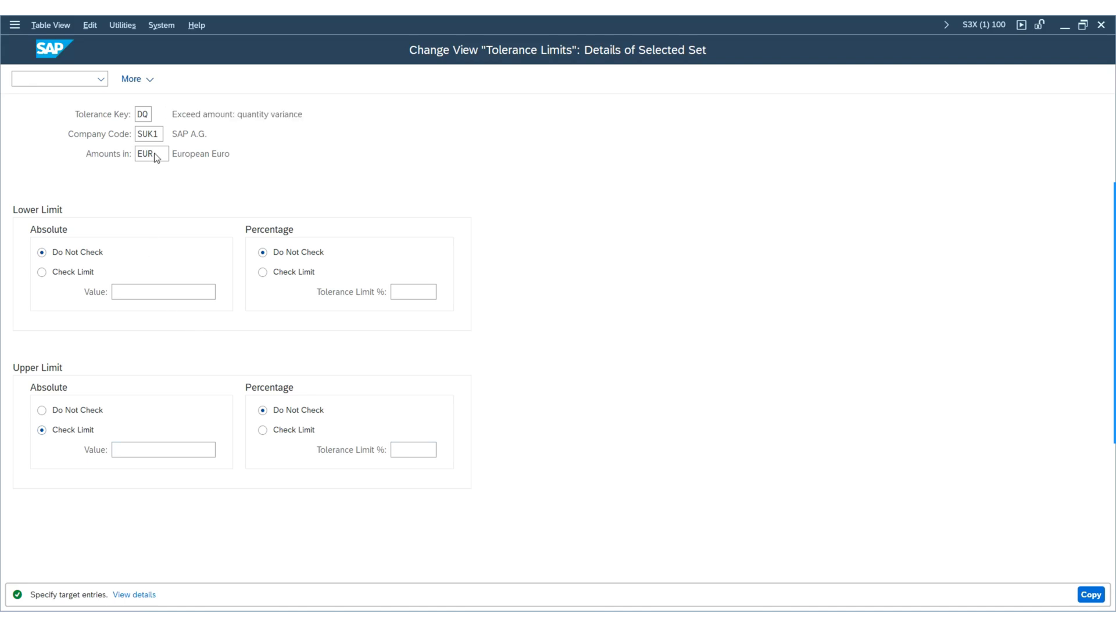
Copy the DW tolerance entry, quantity variance when GR qty = zero, to company code SUK1
{"action": "double_click", "coordinate": [154, 119]}
{"action": "key", "text": "Tab"}
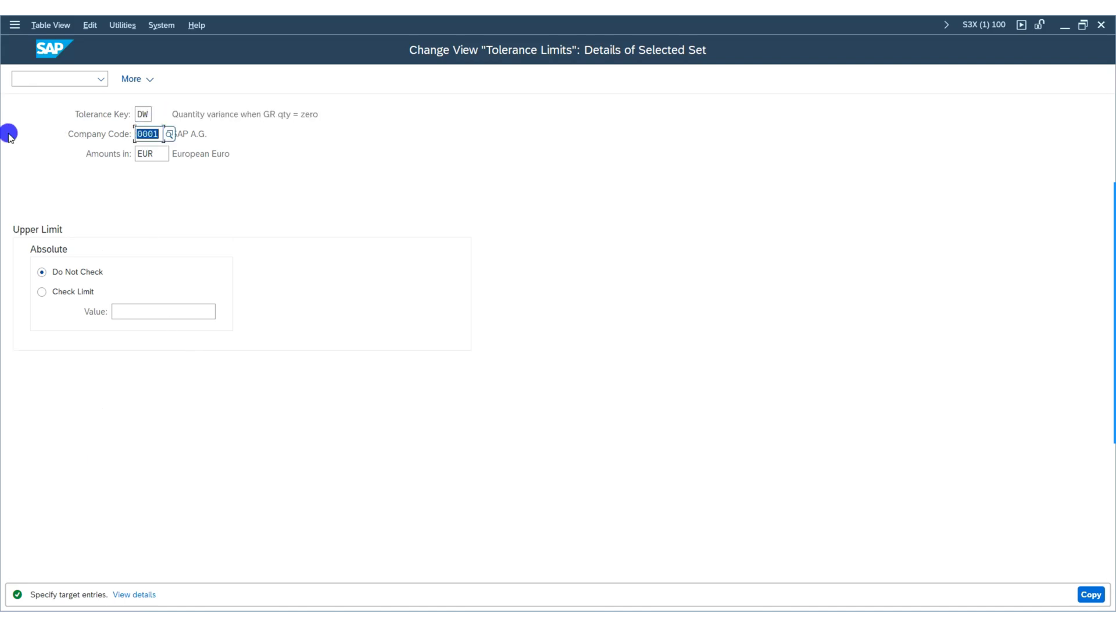
{"action": "key", "text": "Down"}
{"action": "key", "text": "Return"}
{"action": "key", "text": "Return"}
Copy the KW tolerance entry, variance from condition value, to company code SUK1
{"action": "left_click", "coordinate": [153, 127]}
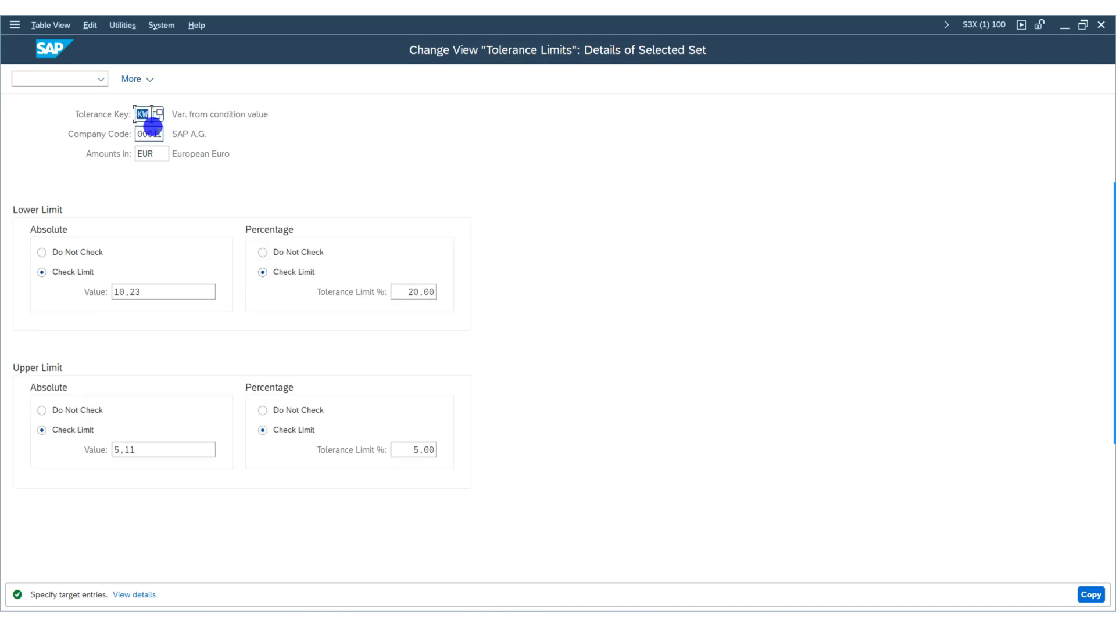
{"action": "key", "text": "Down"}
{"action": "key", "text": "Return"}
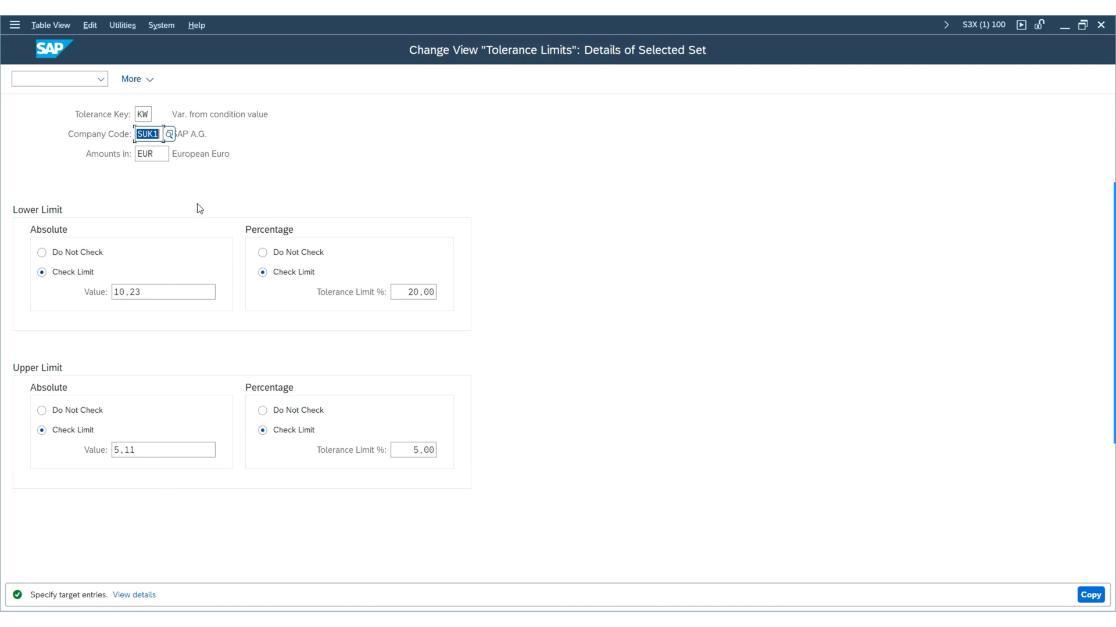
{"action": "key", "text": "Return"}
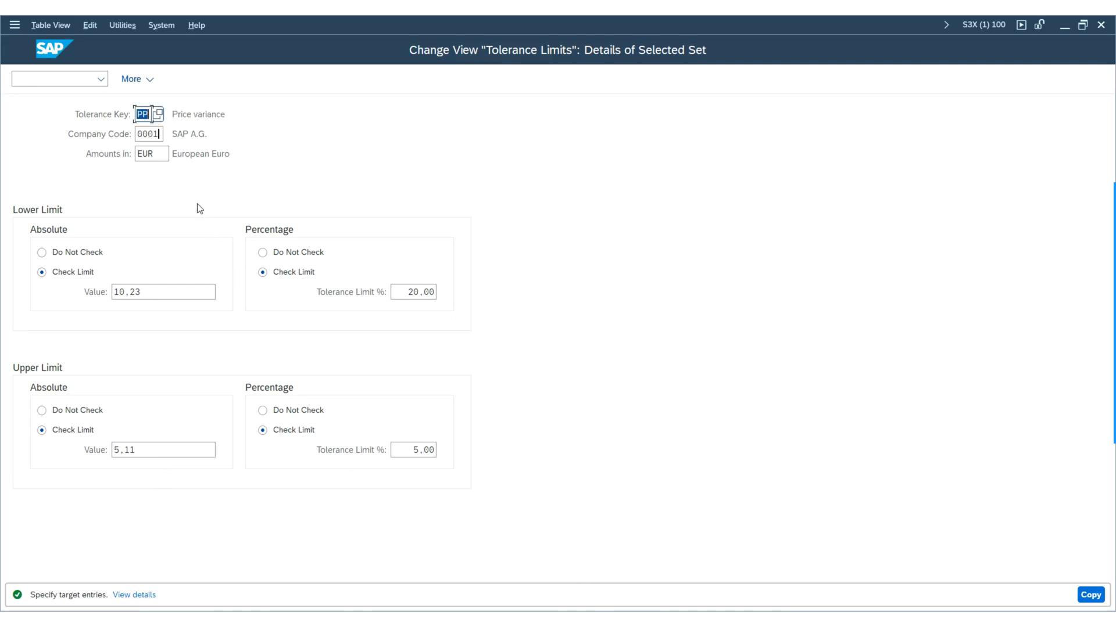
Copy the PP tolerance entry, price variance, to company code SUK1
{"action": "key", "text": "Tab"}
{"action": "type", "text": "SUK1"}
{"action": "key", "text": "Tab"}
{"action": "key", "text": "Down"}
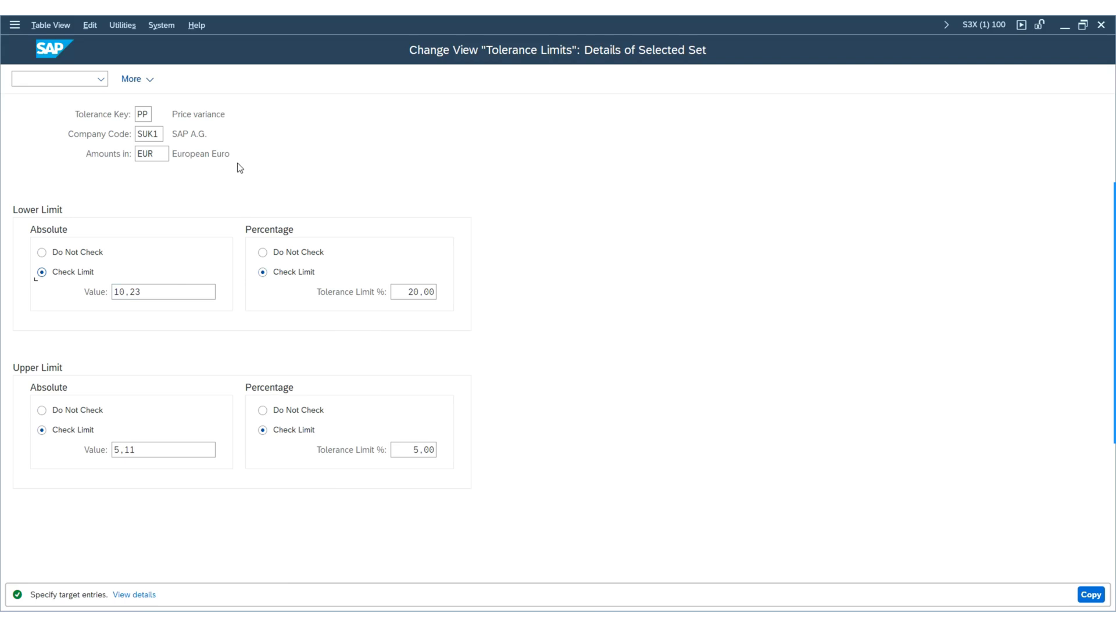
{"action": "key", "text": "Return"}
Copy the PS (price variance: estimated price) and ST (date variance) tolerance entries to company code SUK1
{"action": "key", "text": "Tab"}
{"action": "key", "text": "Down"}
{"action": "key", "text": "Escape"}
{"action": "key", "text": "Return"}
{"action": "key", "text": "Tab"}
{"action": "key", "text": "Down"}
{"action": "key", "text": "Return"}
{"action": "key", "text": "Return"}
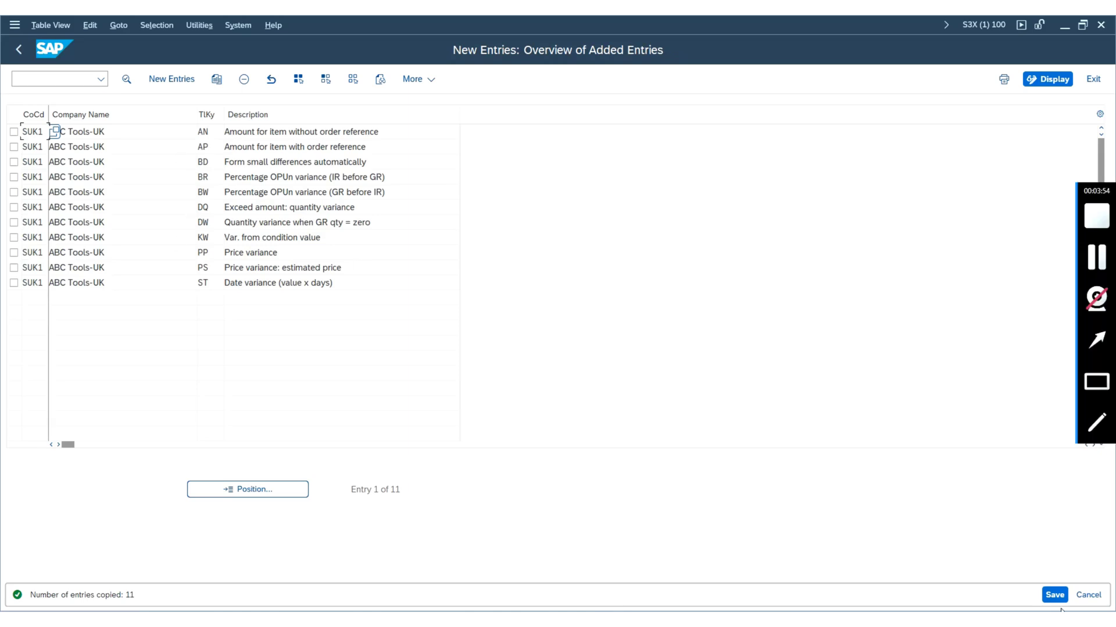
Save the SUK1 tolerance limits to the customizing request SAP TRAINING BY SSS and return to the IMG structure
{"action": "key", "text": "ctrl+s"}
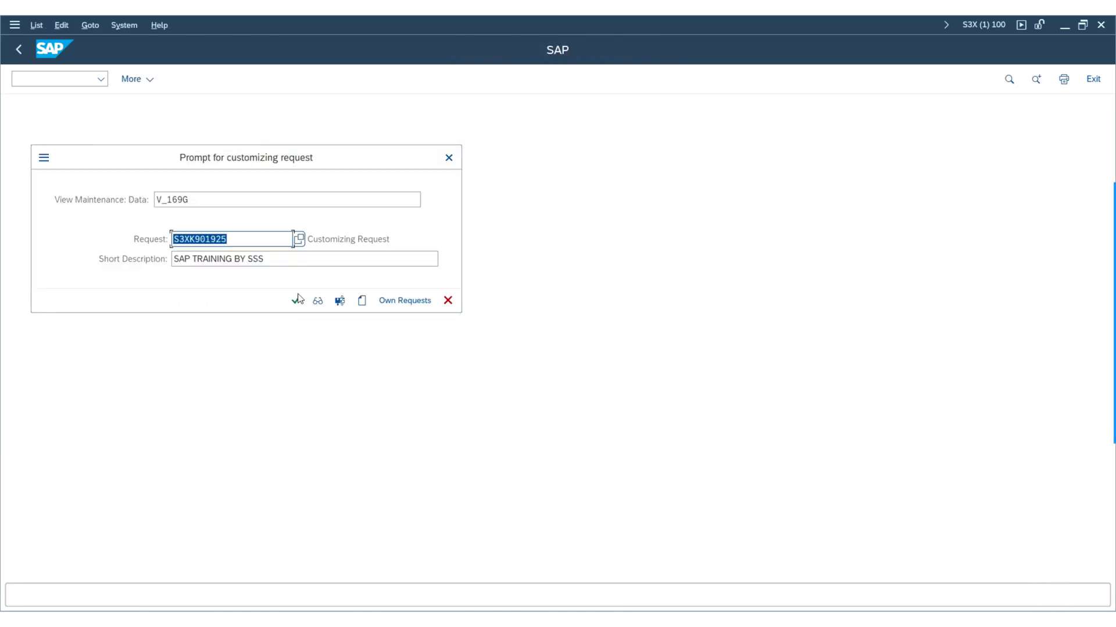
{"action": "left_click", "coordinate": [297, 300]}
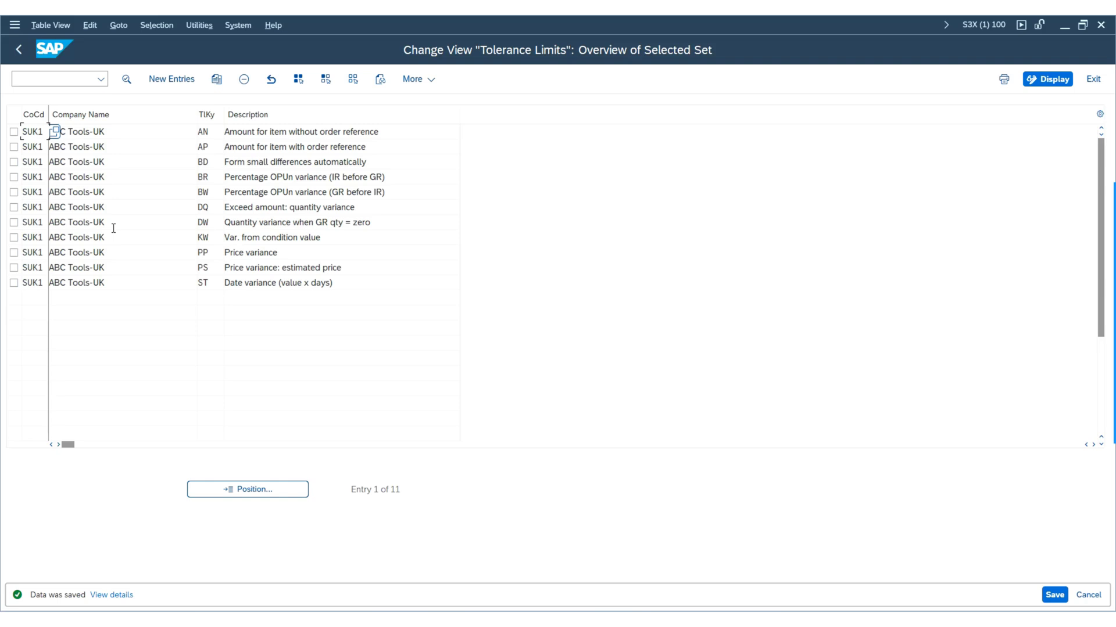
{"action": "key", "text": "F7"}
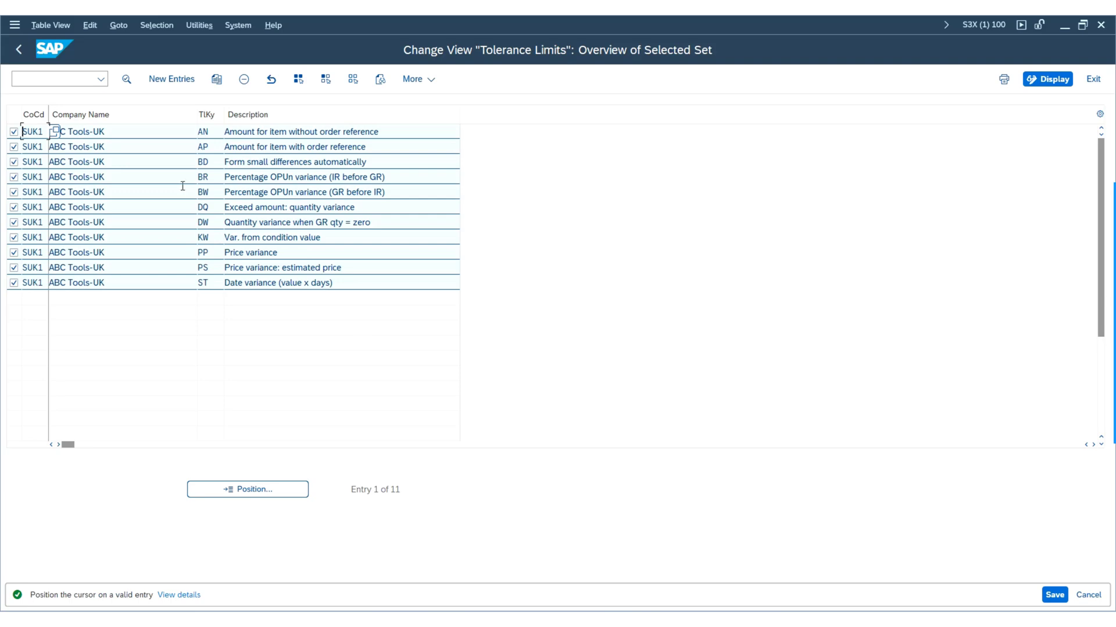
{"action": "left_click", "coordinate": [20, 49]}
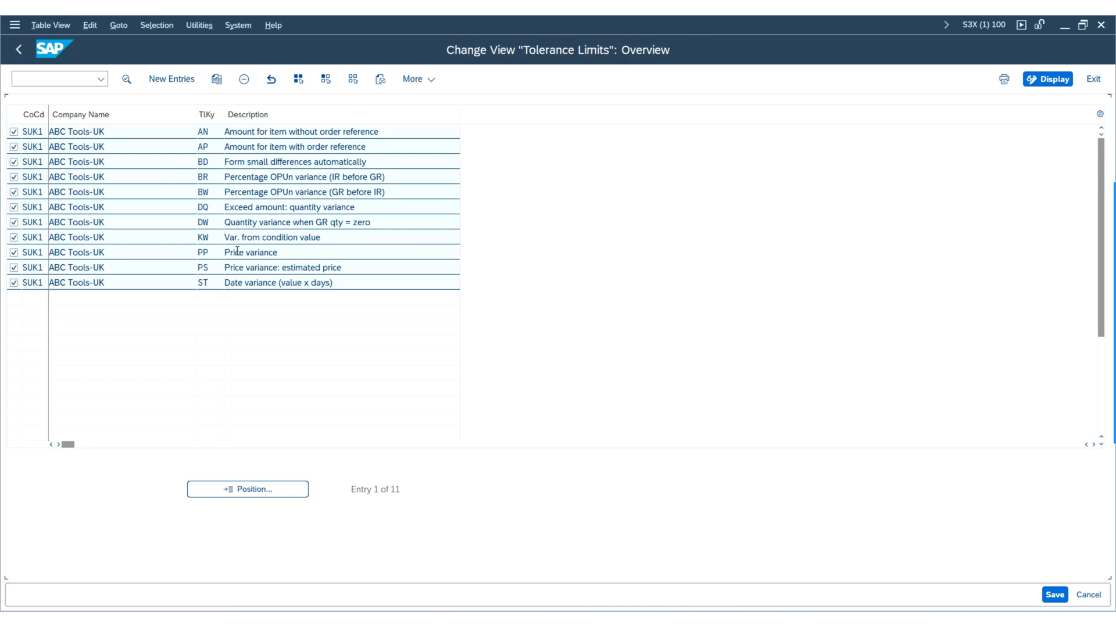
{"action": "left_click", "coordinate": [20, 50]}
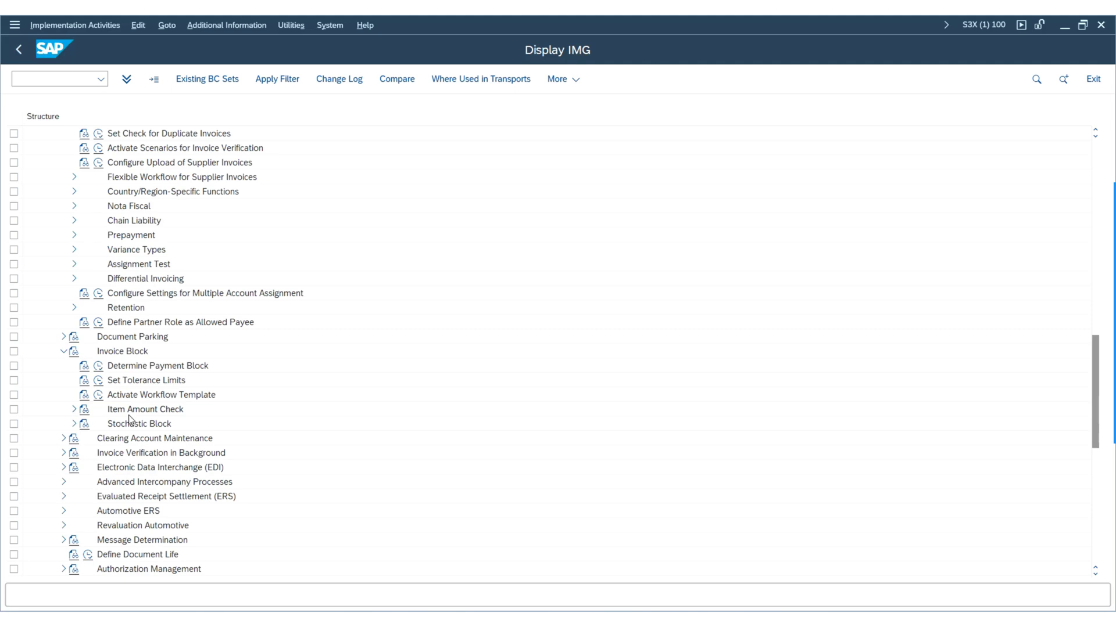
Activate the item amount check for company code SUK1 and save it to the customizing request
{"action": "left_click", "coordinate": [74, 410]}
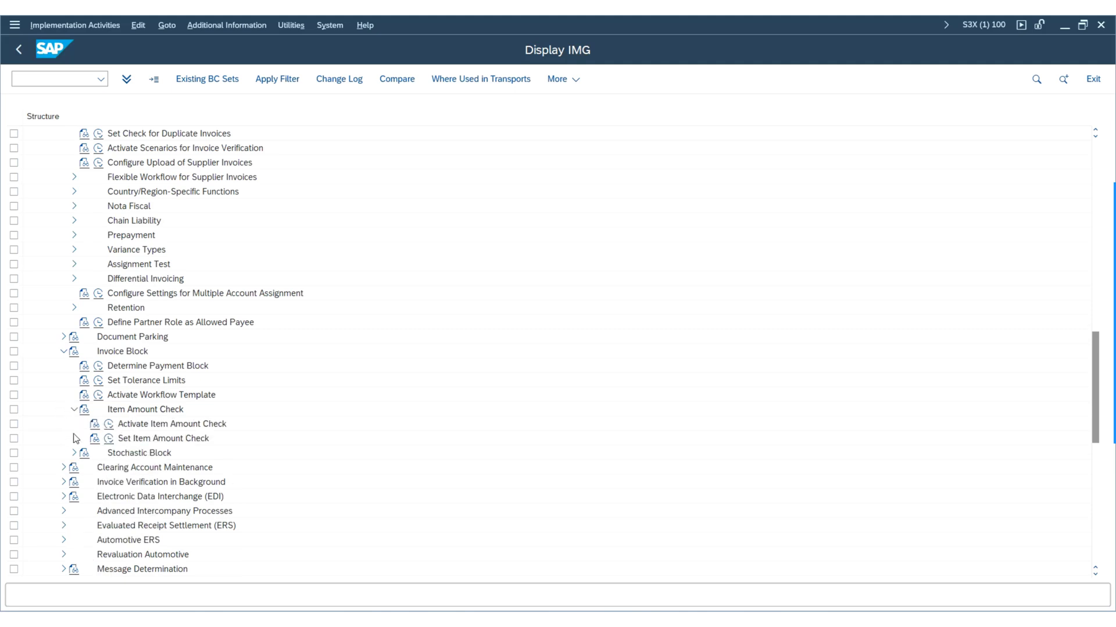
{"action": "left_click", "coordinate": [108, 425]}
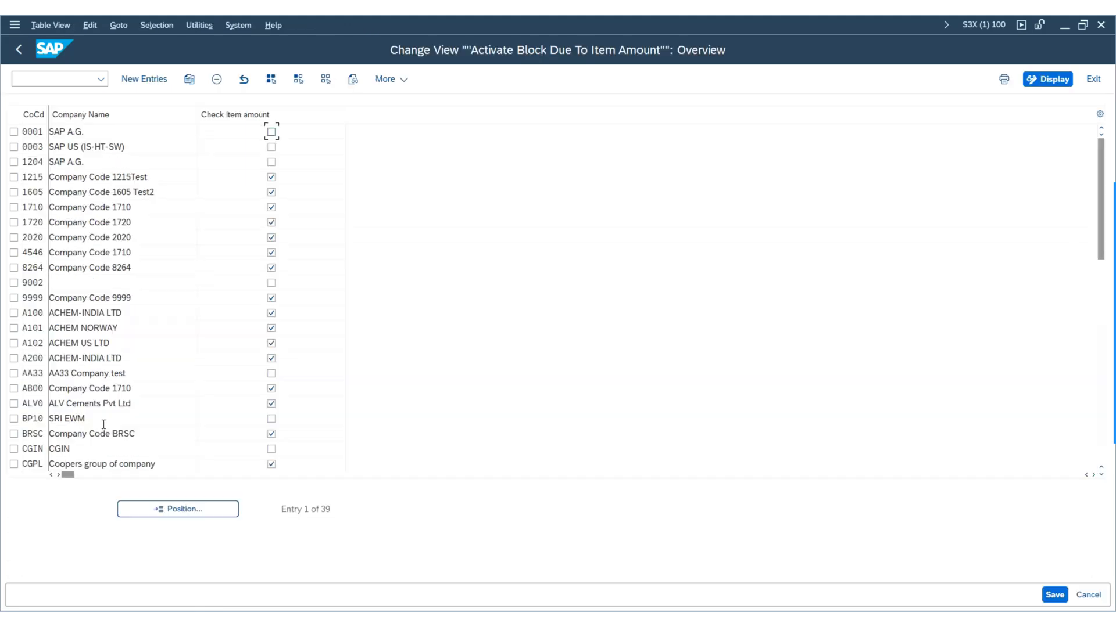
{"action": "scroll", "coordinate": [180, 508], "scroll_direction": "down", "scroll_amount": 1}
{"action": "left_click", "coordinate": [180, 509]}
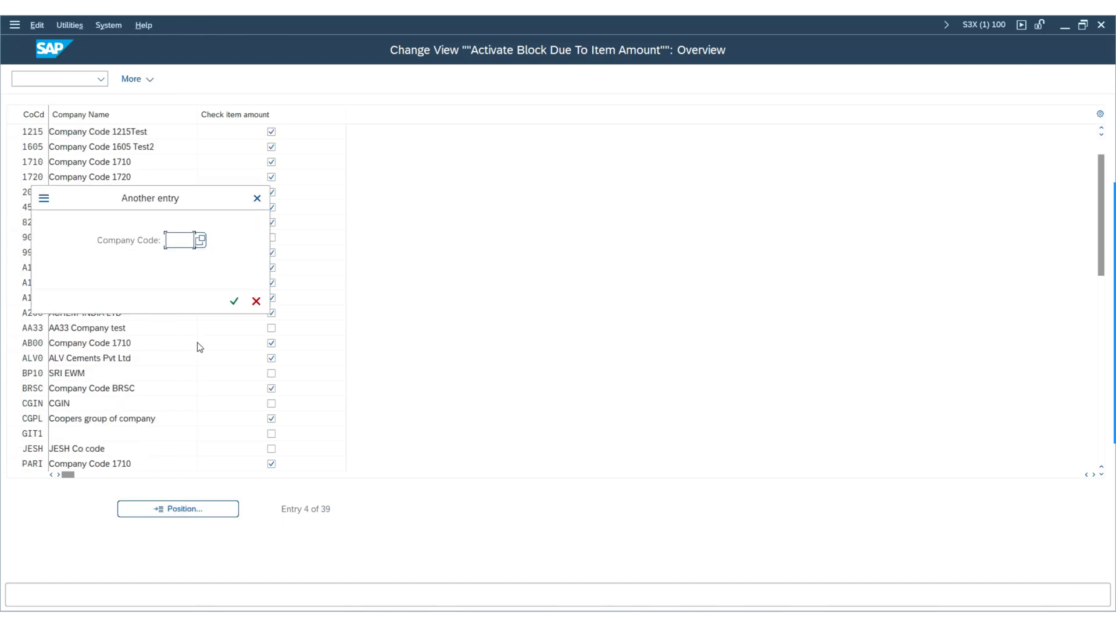
{"action": "type", "text": "suk1"}
{"action": "key", "text": "Return"}
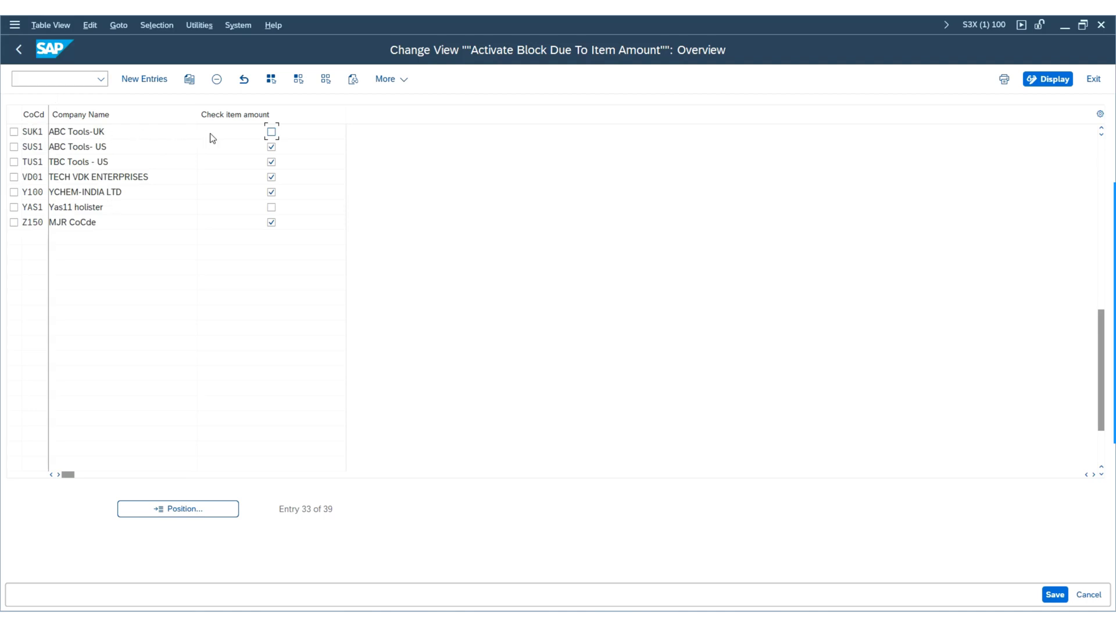
{"action": "left_click", "coordinate": [271, 132]}
{"action": "left_click", "coordinate": [1046, 594]}
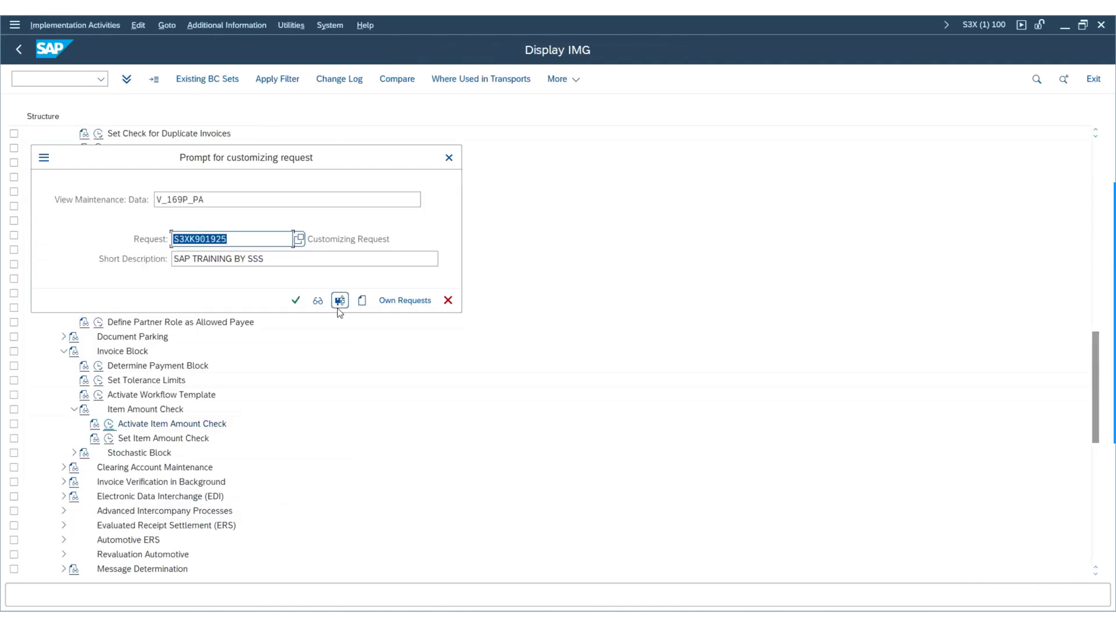
{"action": "left_click", "coordinate": [297, 301]}
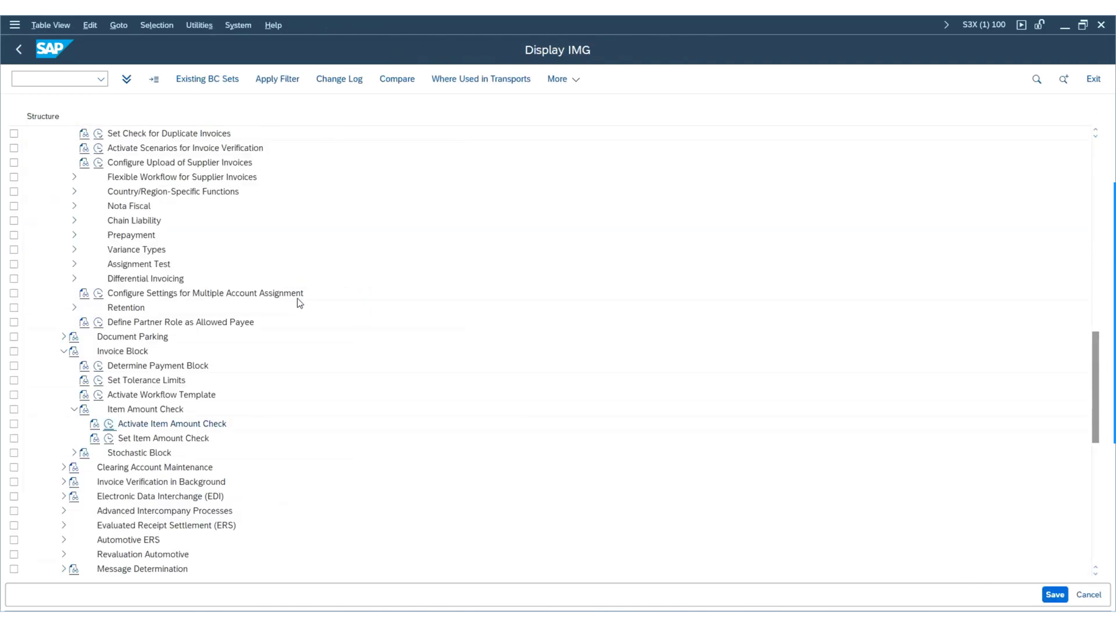
{"action": "left_click", "coordinate": [19, 49]}
Open the Set Item Amount Check activity under Invoice Block and look through its entries for company code SUK1
{"action": "scroll", "coordinate": [260, 426], "scroll_direction": "down", "scroll_amount": 2}
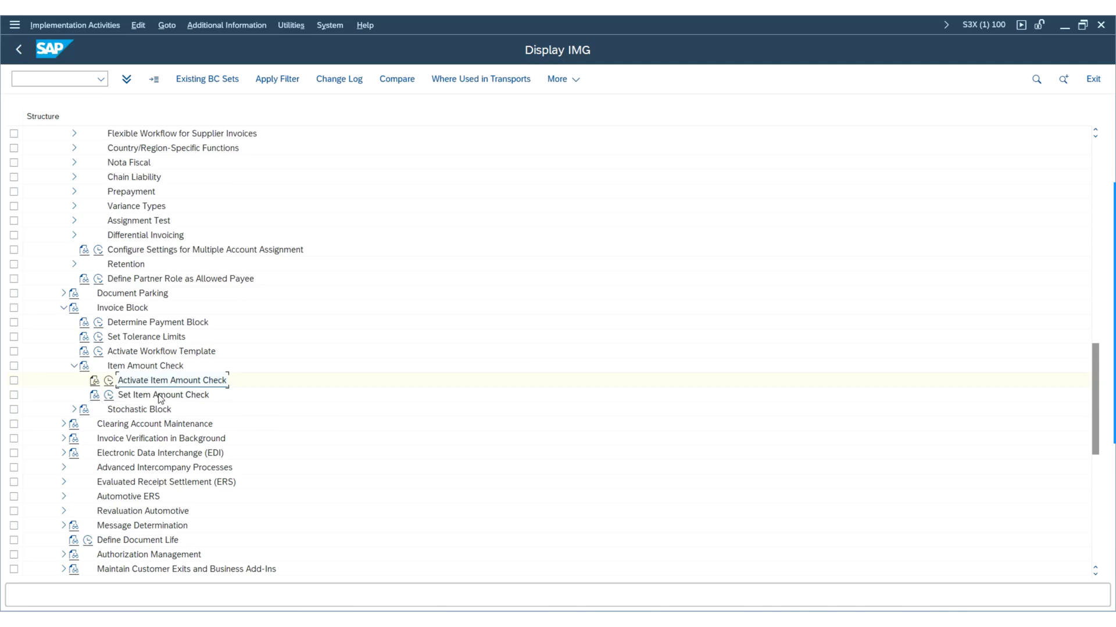
{"action": "left_click", "coordinate": [110, 396]}
{"action": "left_click", "coordinate": [259, 514]}
{"action": "type", "text": "suk1"}
{"action": "key", "text": "Return"}
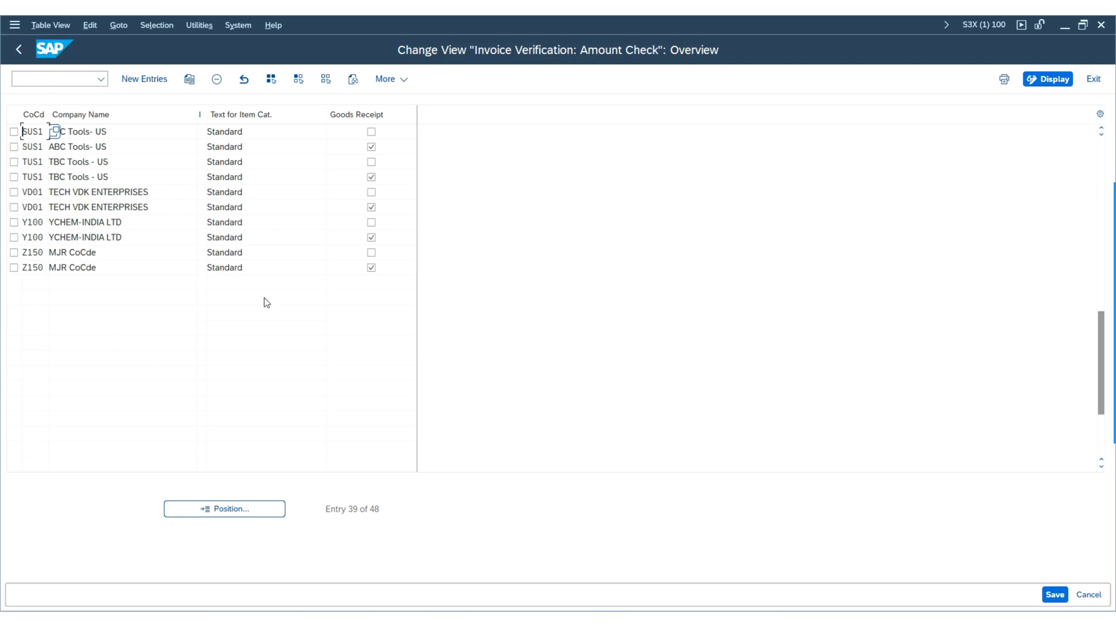
{"action": "left_click_drag", "start_coordinate": [1099, 389], "coordinate": [1099, 174]}
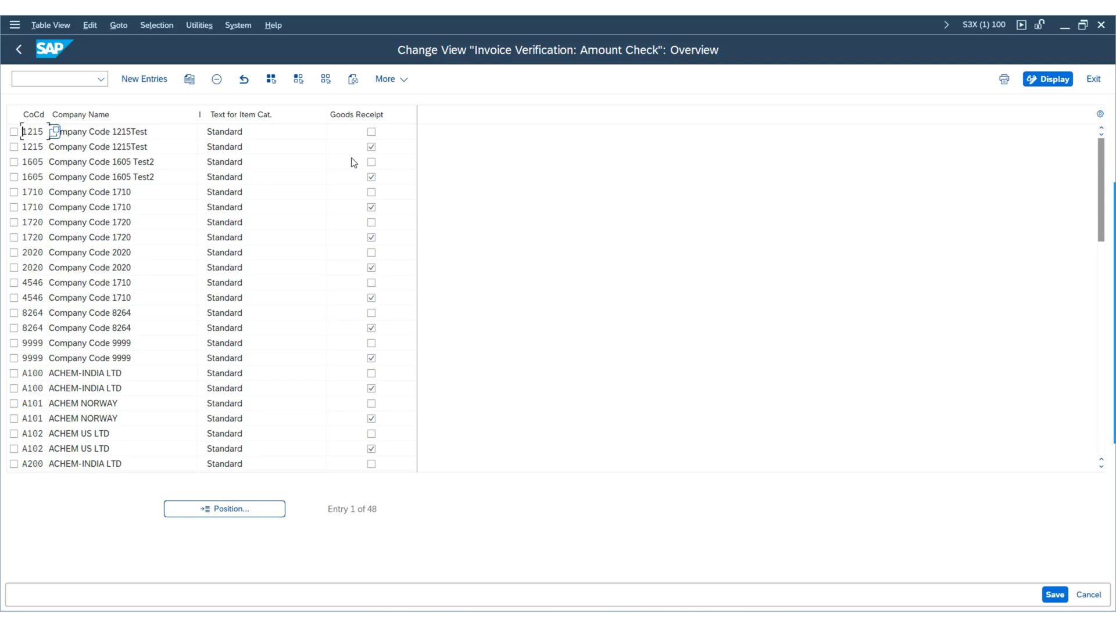
{"action": "left_click", "coordinate": [371, 147]}
{"action": "scroll", "coordinate": [267, 423], "scroll_direction": "down", "scroll_amount": 1}
{"action": "scroll", "coordinate": [268, 420], "scroll_direction": "down", "scroll_amount": 3}
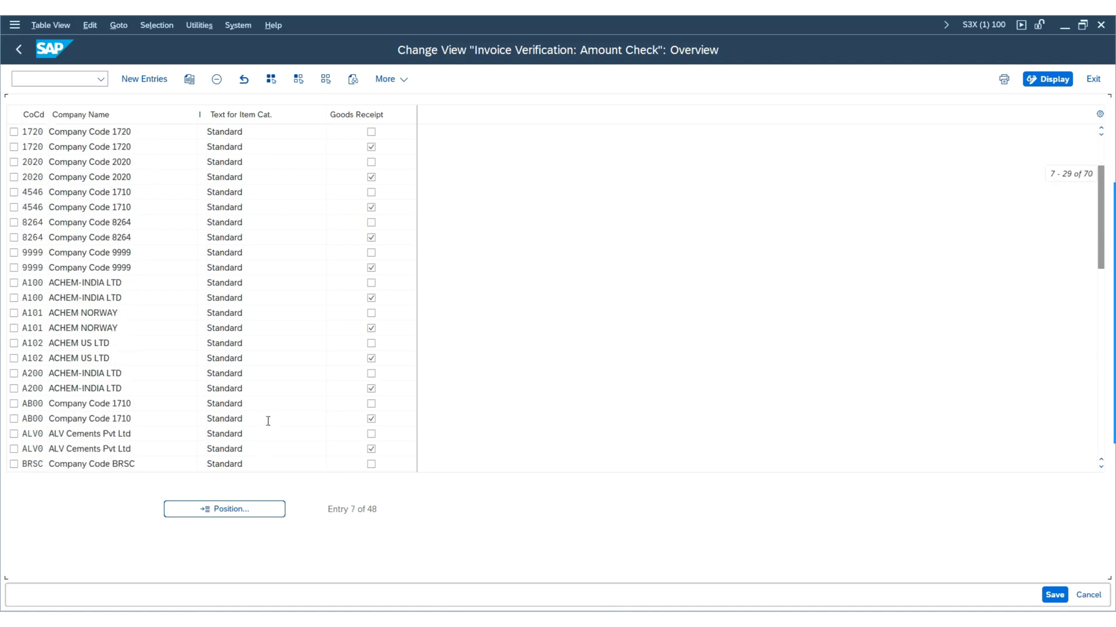
{"action": "scroll", "coordinate": [271, 407], "scroll_direction": "up", "scroll_amount": 2}
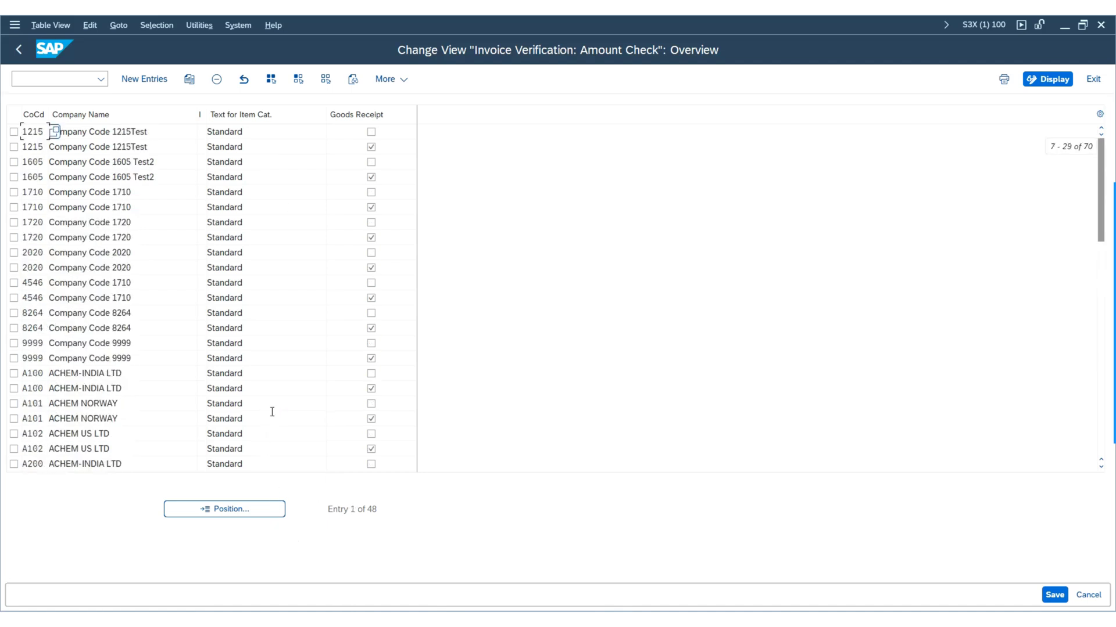
Copy both item amount check entries of company code 1215 to company code SUK1
{"action": "left_click", "coordinate": [14, 133]}
{"action": "left_click", "coordinate": [14, 147]}
{"action": "left_click", "coordinate": [189, 80]}
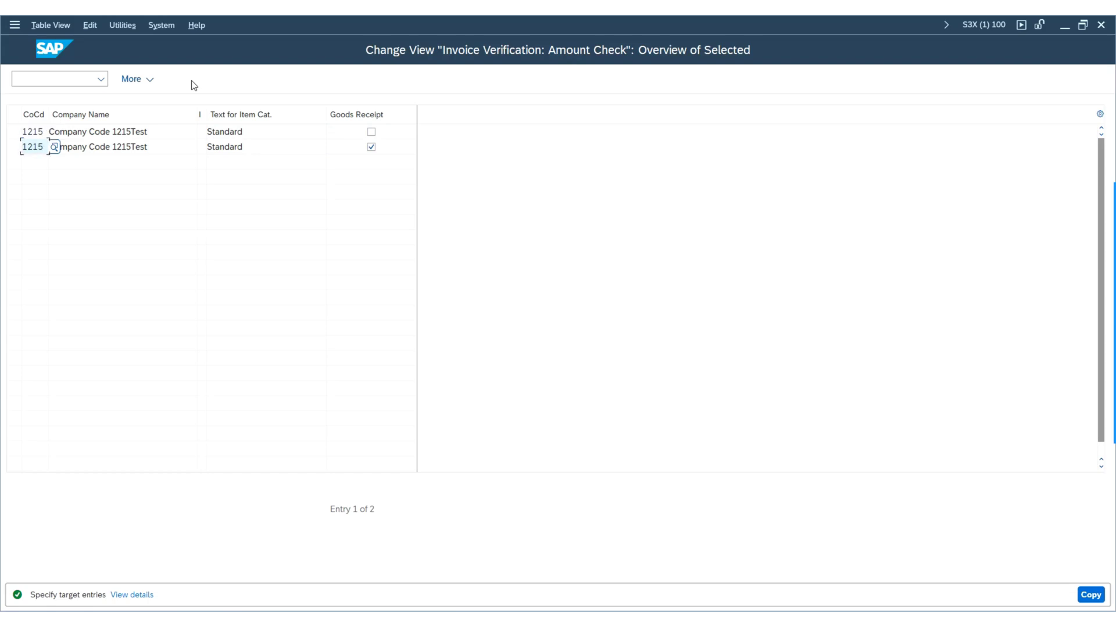
{"action": "key", "text": "BackSpace"}
{"action": "type", "text": "suk1"}
{"action": "key", "text": "Return"}
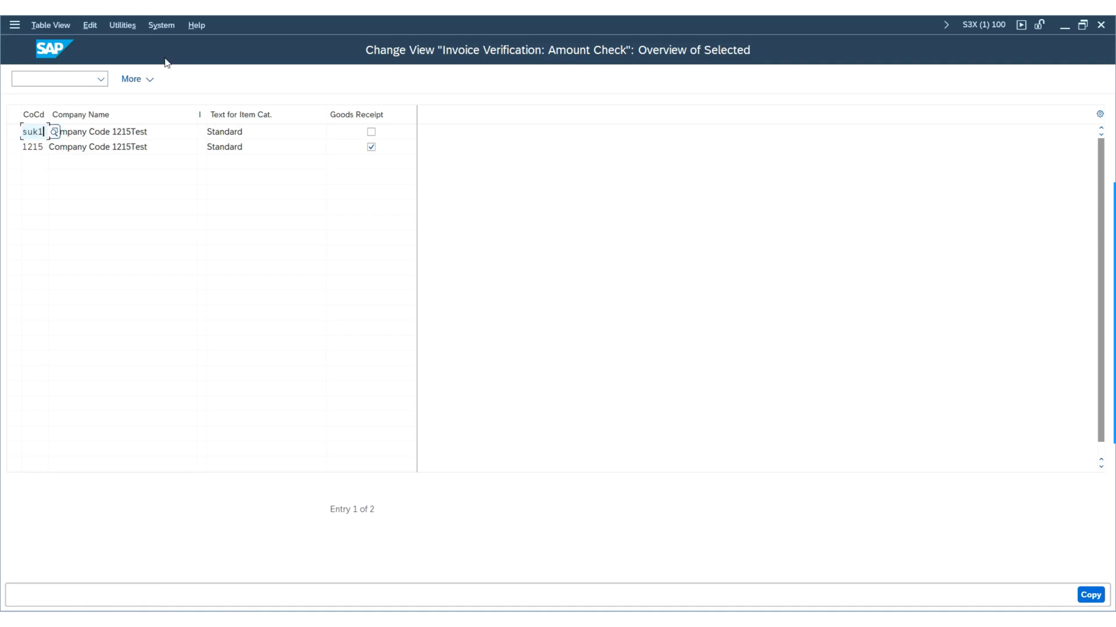
{"action": "left_click", "coordinate": [32, 146]}
{"action": "key", "text": "ctrl+v"}
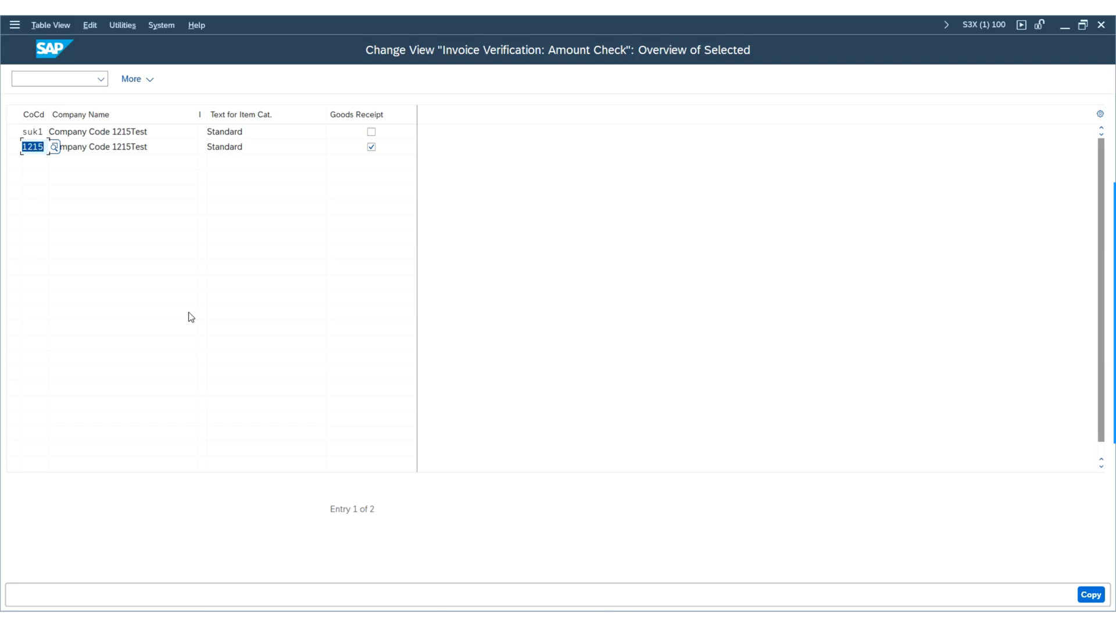
{"action": "key", "text": "Return"}
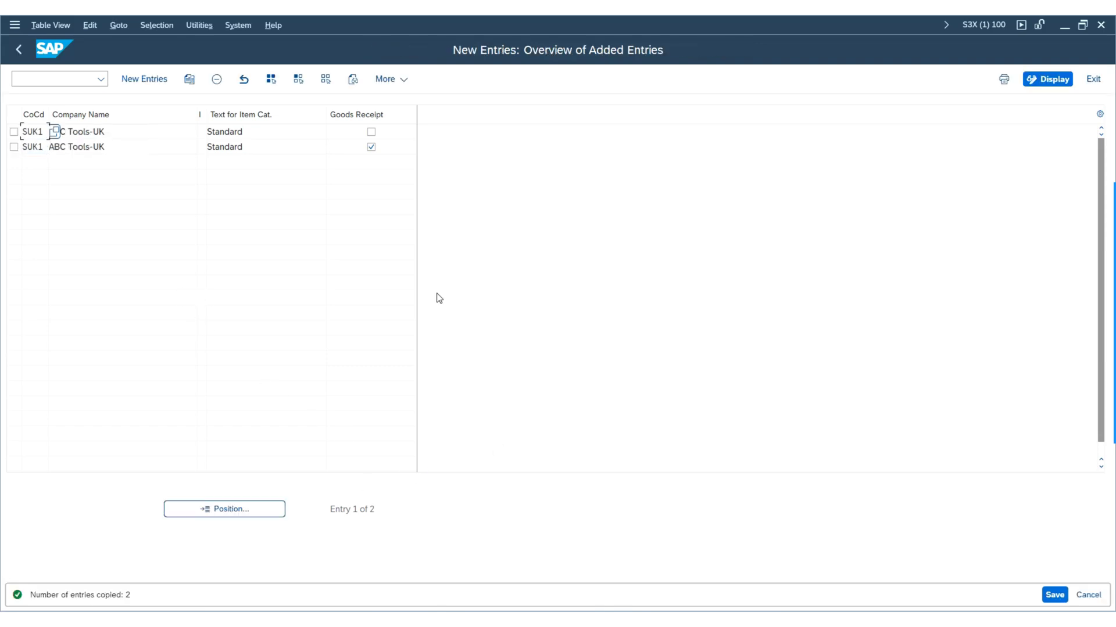
Save the copied item amount check entries to the customizing request and return to the IMG structure
{"action": "left_click", "coordinate": [1055, 595]}
{"action": "left_click", "coordinate": [295, 301]}
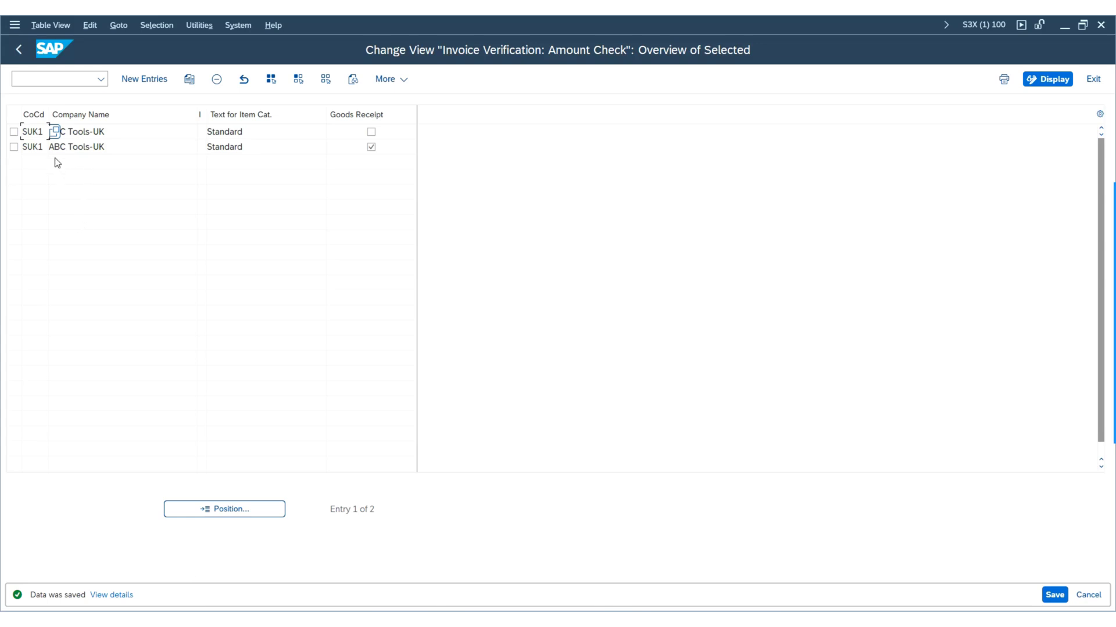
{"action": "left_click", "coordinate": [18, 48]}
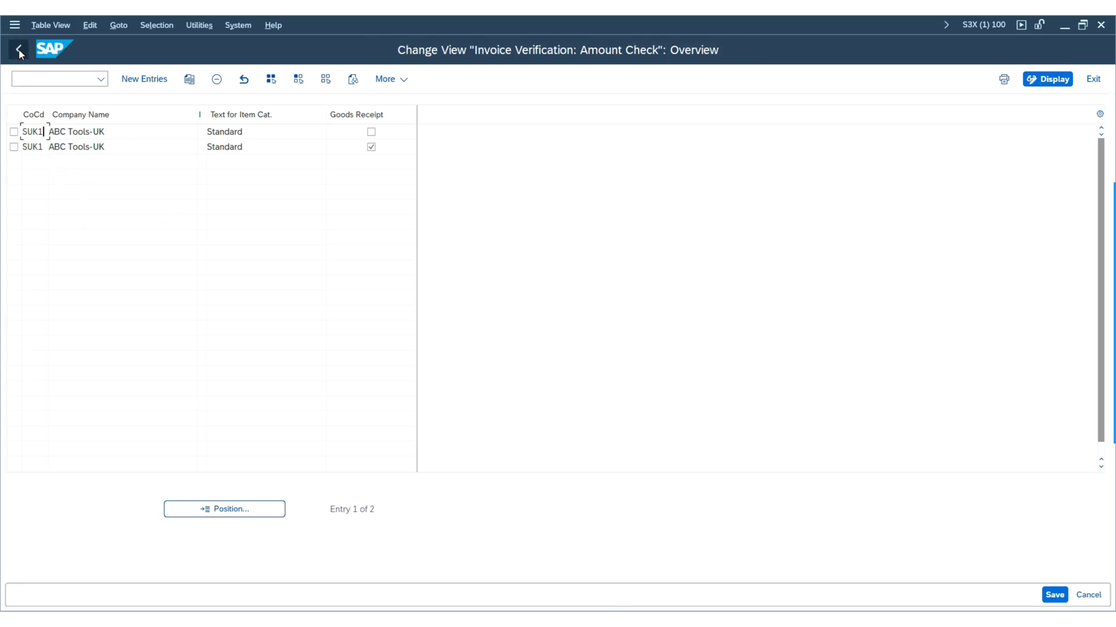
{"action": "left_click", "coordinate": [19, 49]}
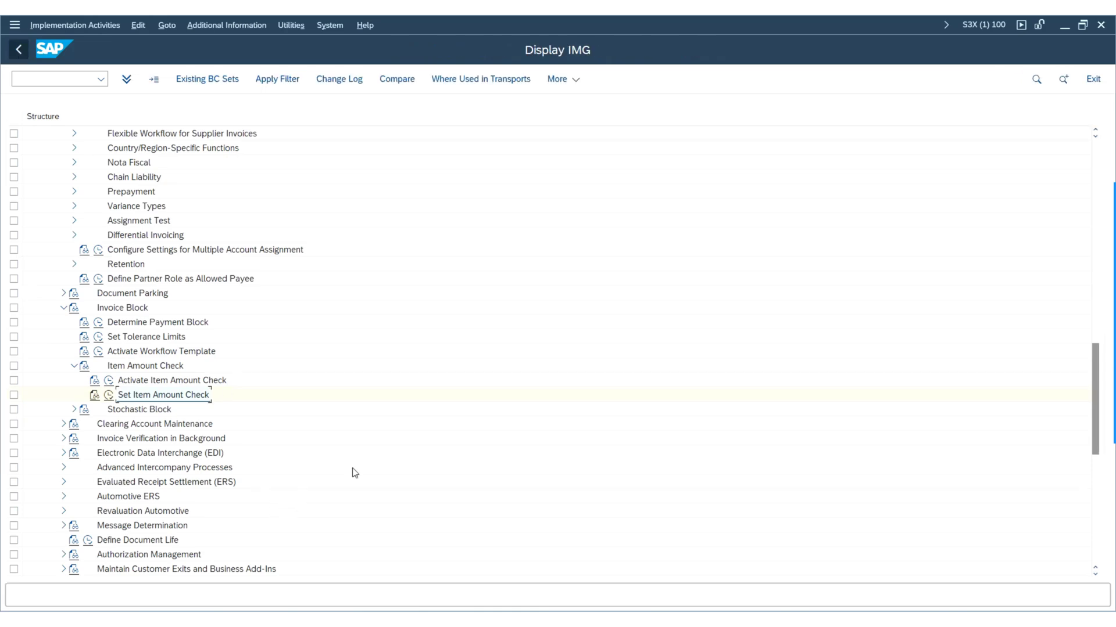
Examine the Activate Stochastic Block setting for company code SUK1, then return to the IMG structure
{"action": "scroll", "coordinate": [351, 471], "scroll_direction": "down", "scroll_amount": 1}
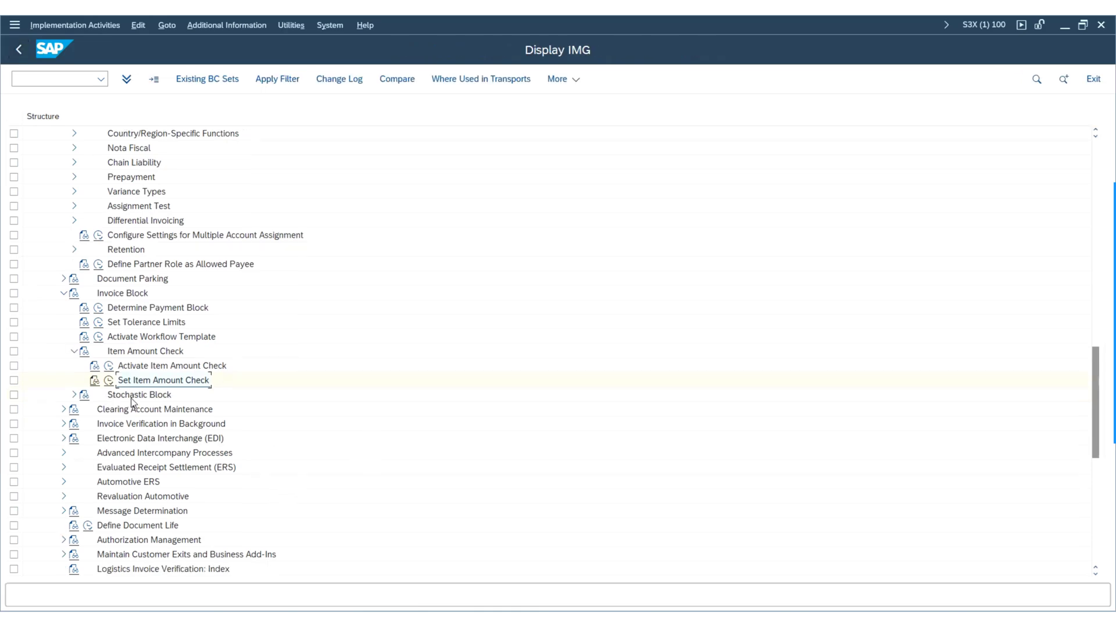
{"action": "left_click", "coordinate": [73, 395]}
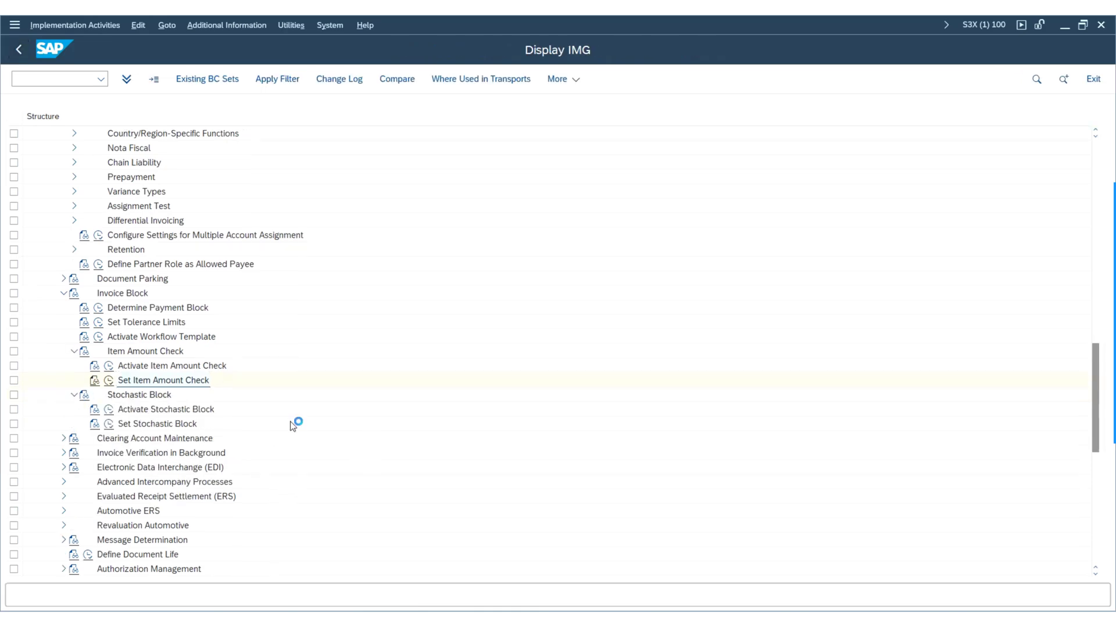
{"action": "scroll", "coordinate": [296, 425], "scroll_direction": "down", "scroll_amount": 1}
{"action": "left_click", "coordinate": [108, 396]}
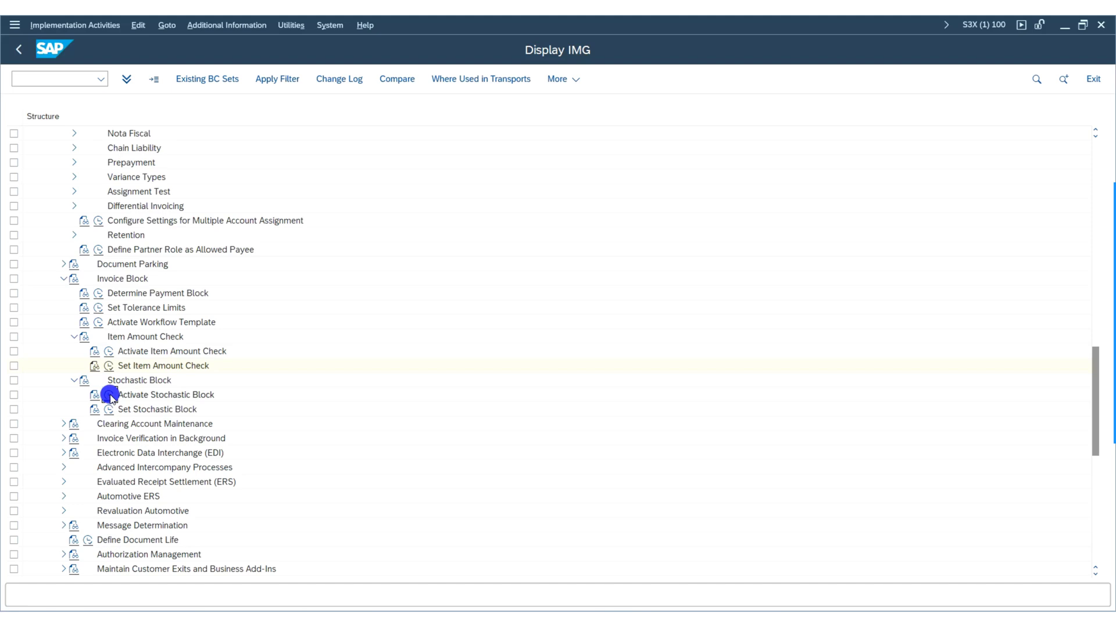
{"action": "left_click", "coordinate": [177, 490]}
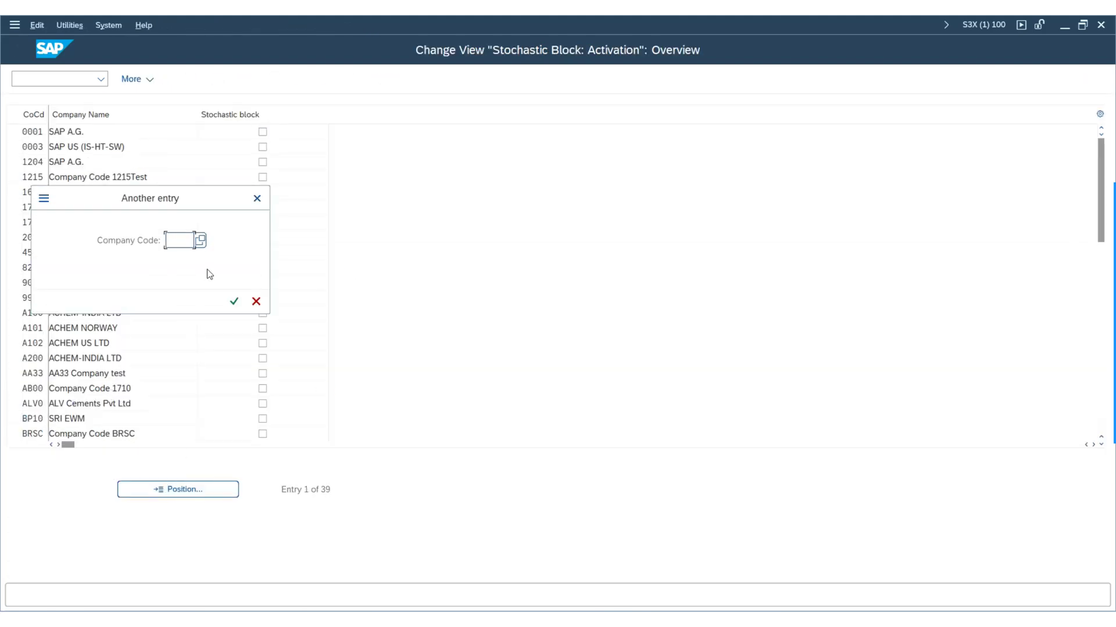
{"action": "left_click", "coordinate": [179, 240]}
{"action": "left_click", "coordinate": [187, 260]}
{"action": "left_click", "coordinate": [232, 301]}
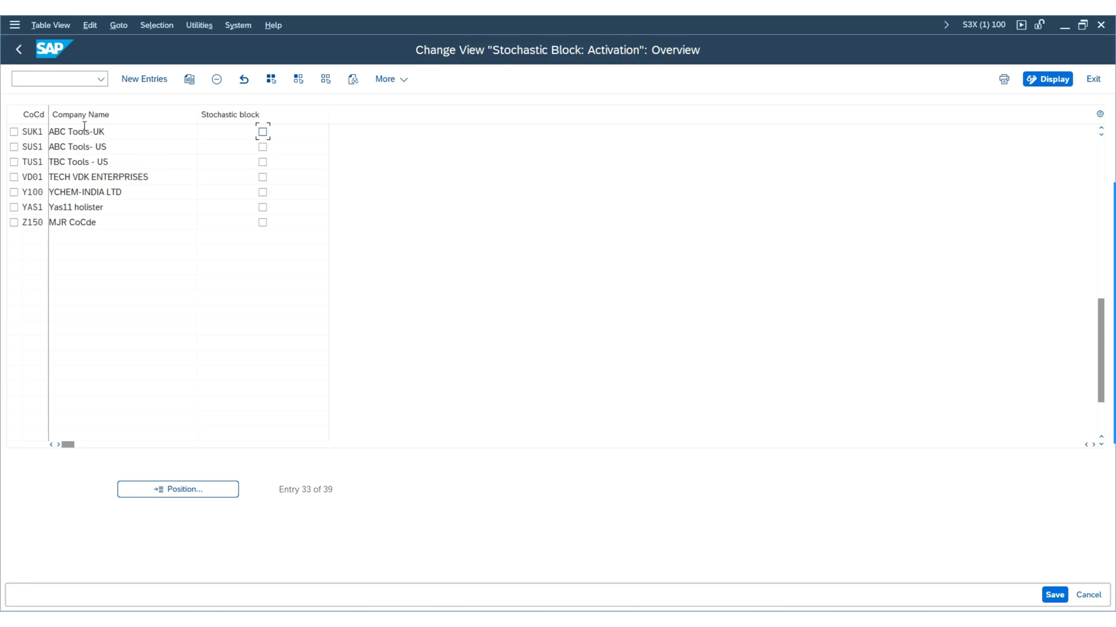
{"action": "left_click", "coordinate": [20, 50]}
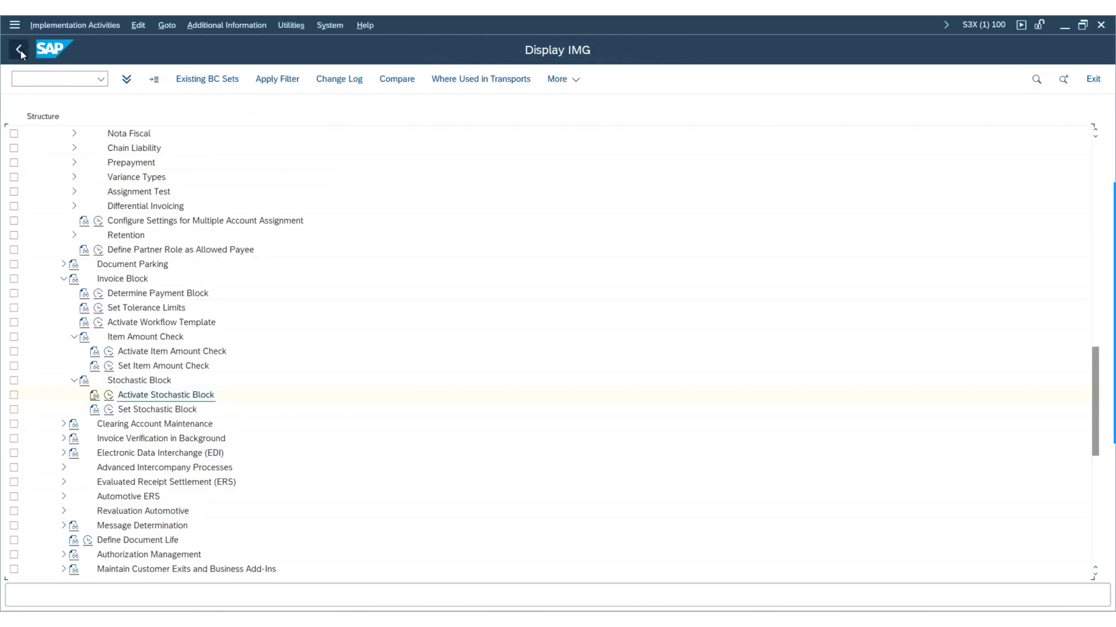
Open the Define Document Life activity and copy the document life entry of company code 0001 to company code SUK1
{"action": "scroll", "coordinate": [219, 463], "scroll_direction": "down", "scroll_amount": 3}
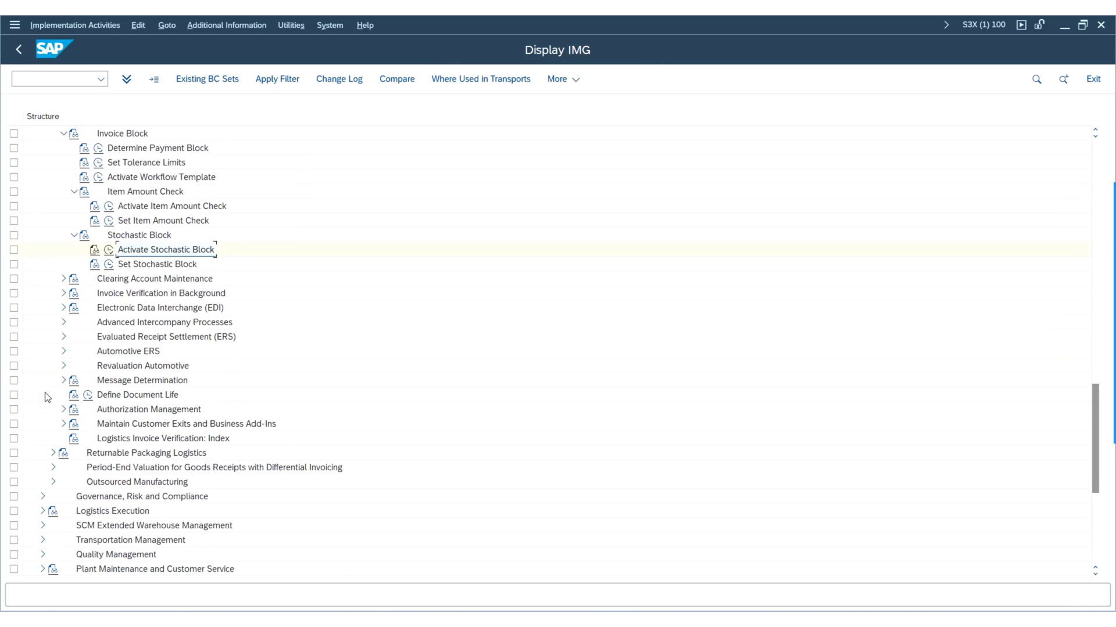
{"action": "left_click", "coordinate": [86, 395]}
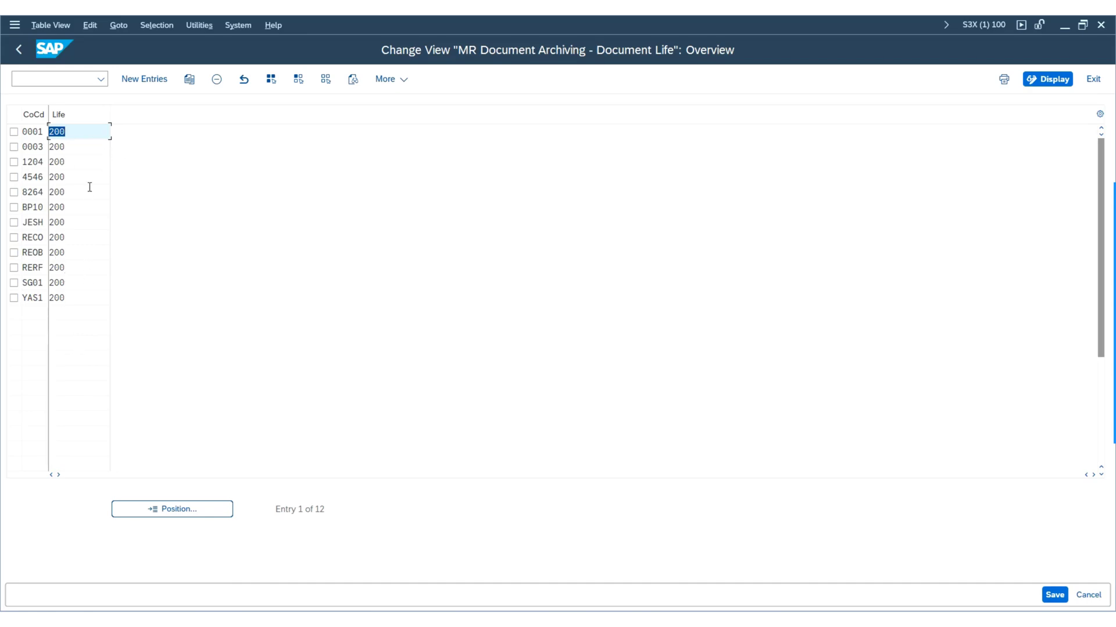
{"action": "left_click", "coordinate": [14, 132]}
{"action": "left_click", "coordinate": [189, 79]}
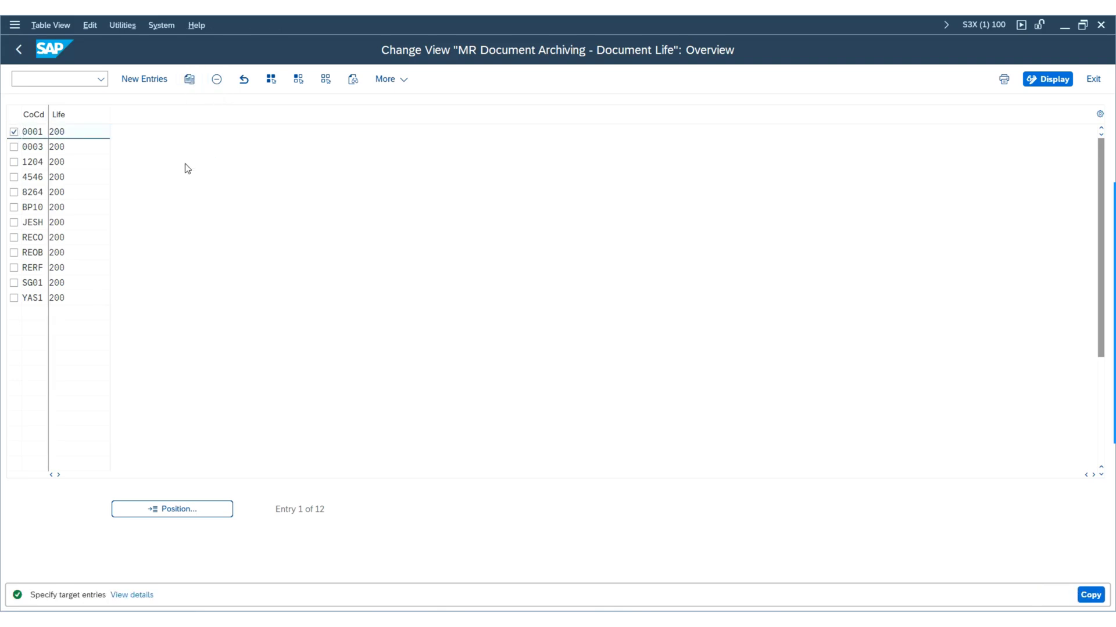
{"action": "key", "text": "Caps_Lock"}
{"action": "type", "text": "SUS"}
{"action": "key", "text": "BackSpace"}
{"action": "type", "text": "K"}
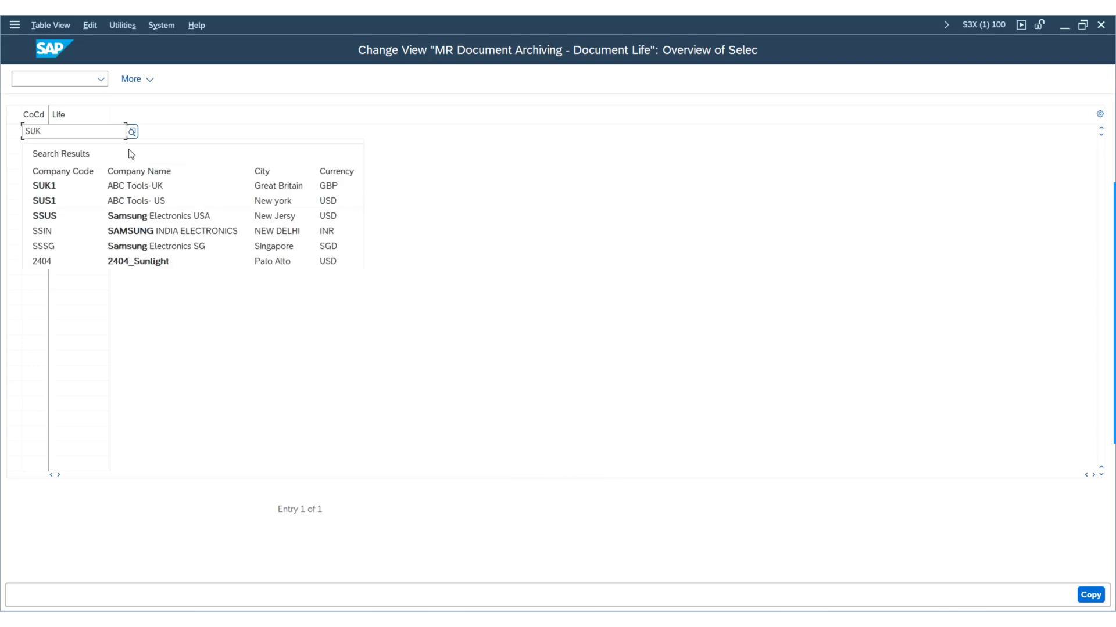
{"action": "left_click", "coordinate": [93, 186]}
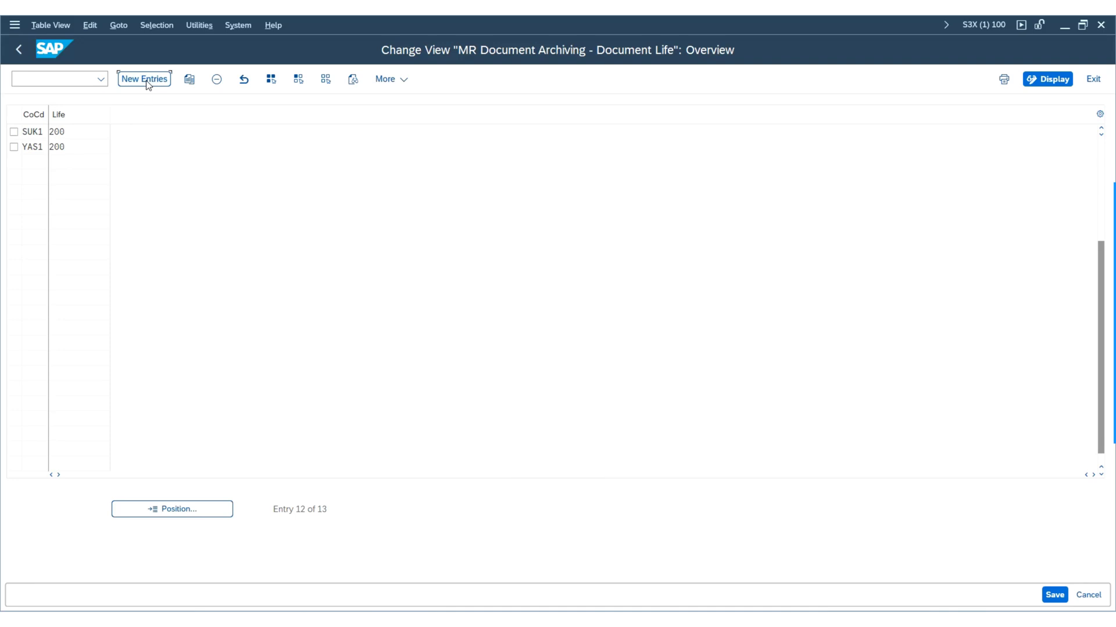
Add a new document life entry for company code SUS1 with a life of 225
{"action": "left_click", "coordinate": [147, 83]}
{"action": "type", "text": "SUS1"}
{"action": "key", "text": "Tab"}
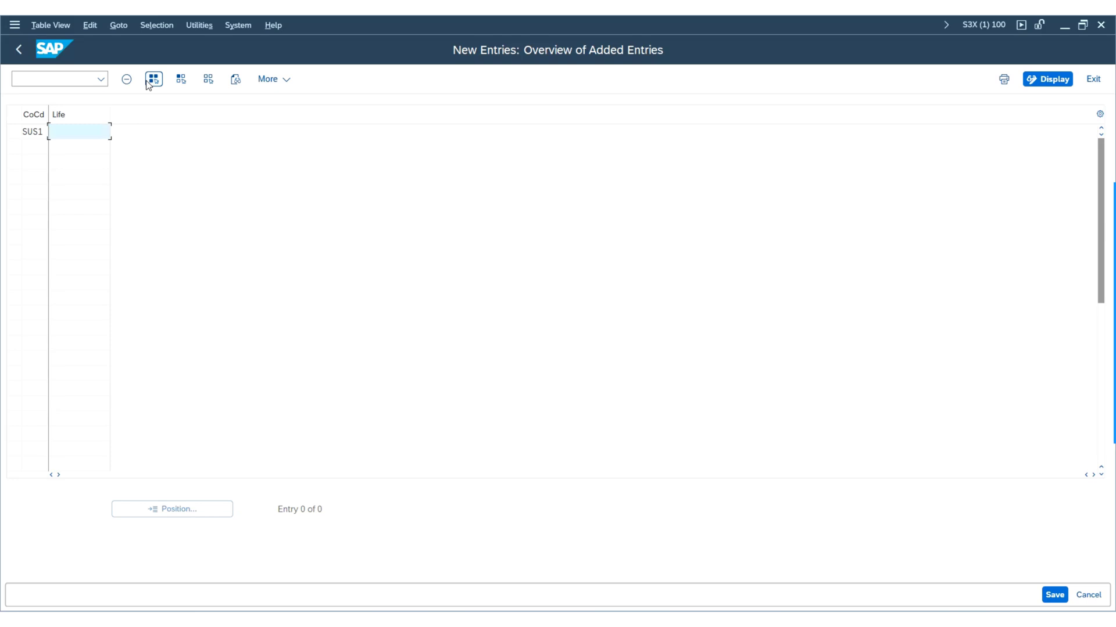
{"action": "type", "text": "225"}
{"action": "left_click", "coordinate": [150, 84]}
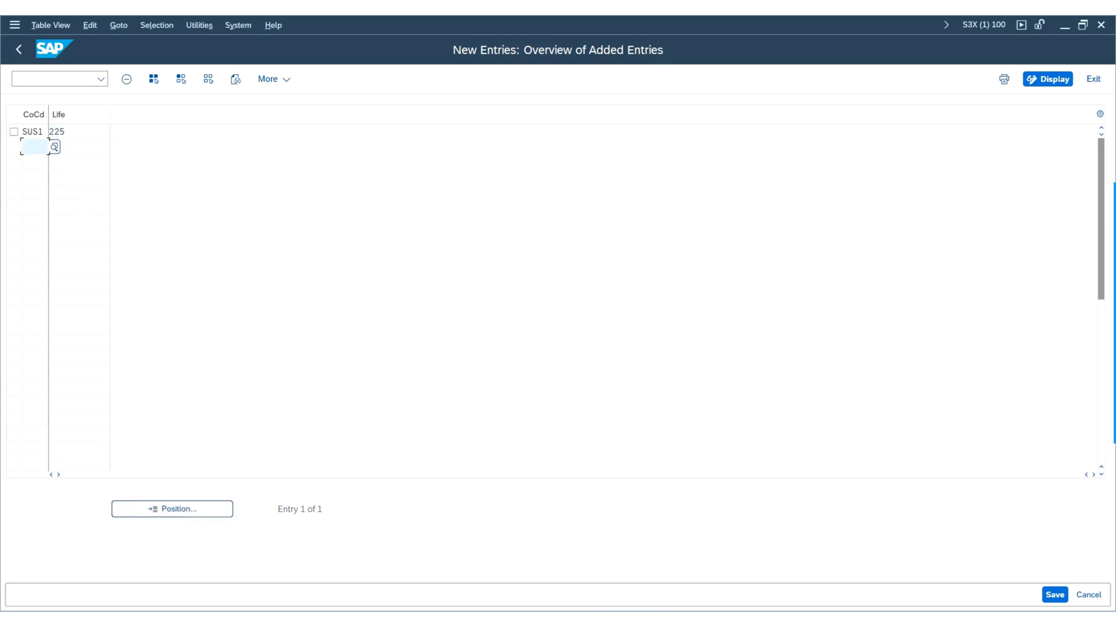
Save the document life entries to the customizing request and go back to the IMG structure
{"action": "left_click", "coordinate": [1055, 600]}
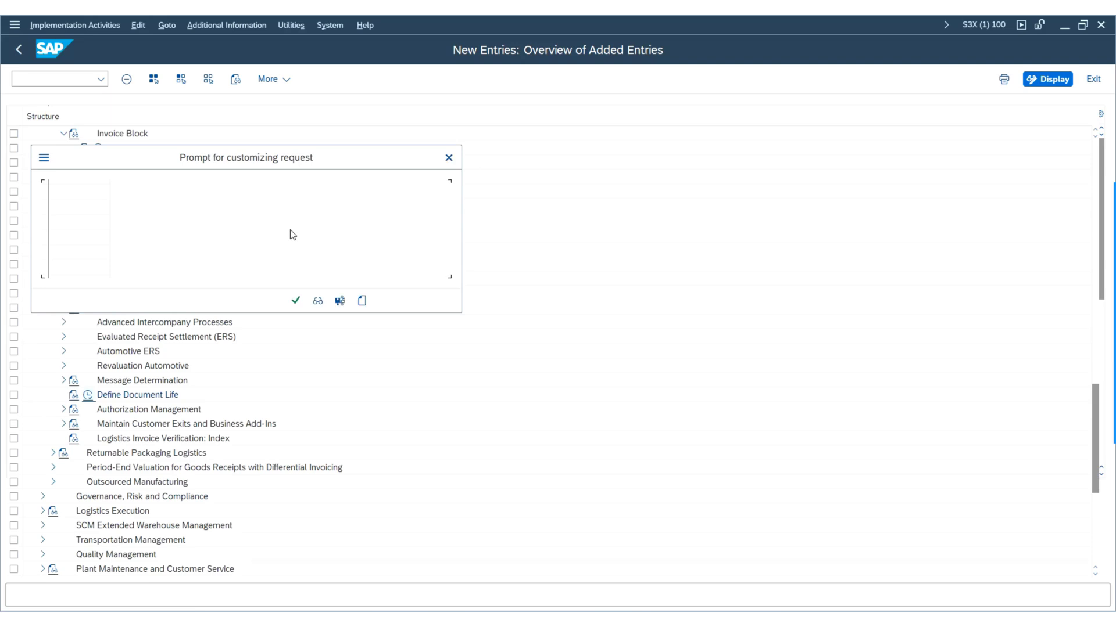
{"action": "left_click", "coordinate": [296, 300]}
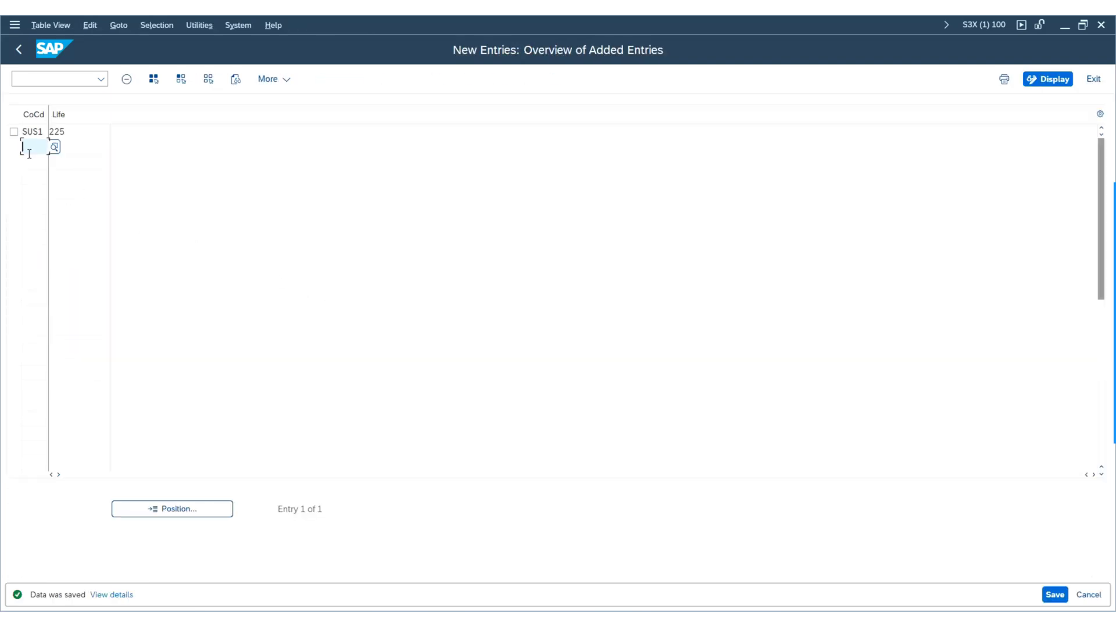
{"action": "left_click", "coordinate": [23, 52]}
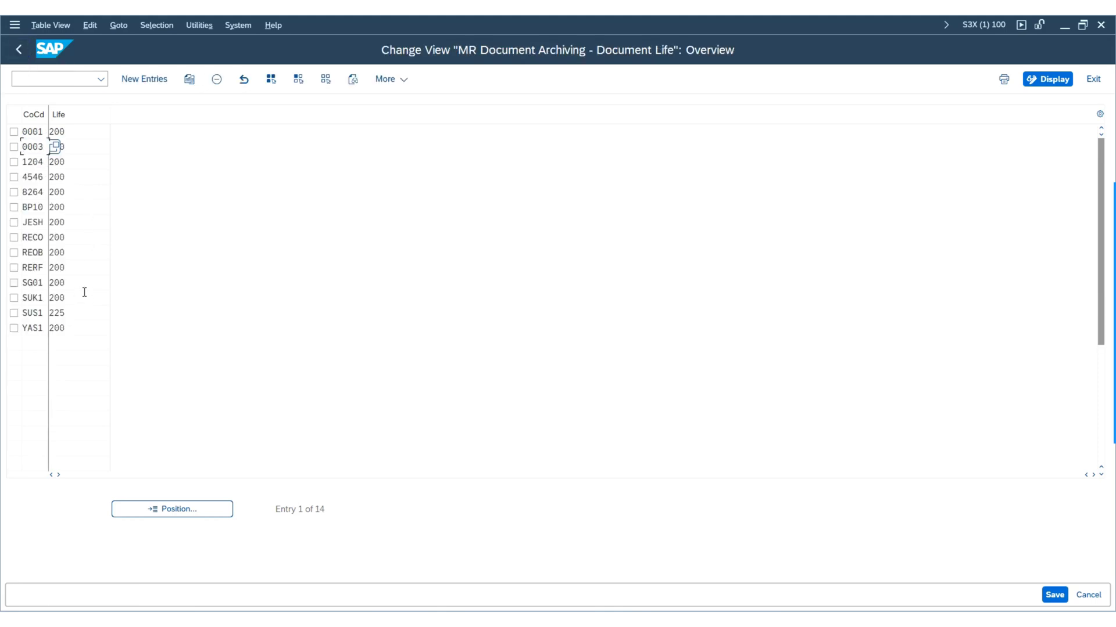
{"action": "left_click", "coordinate": [22, 49]}
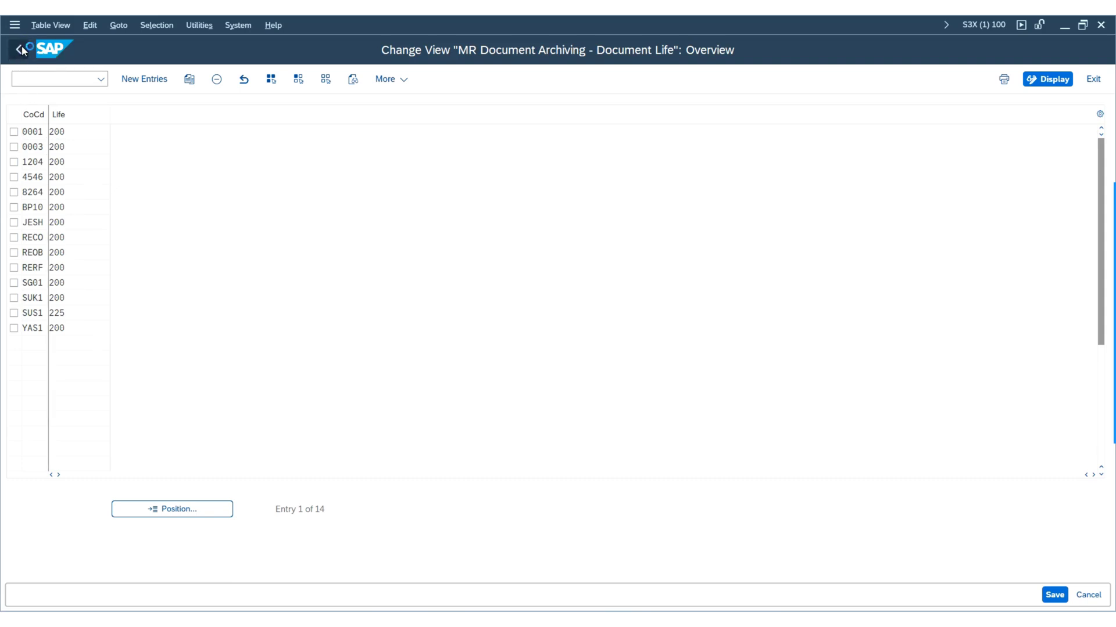